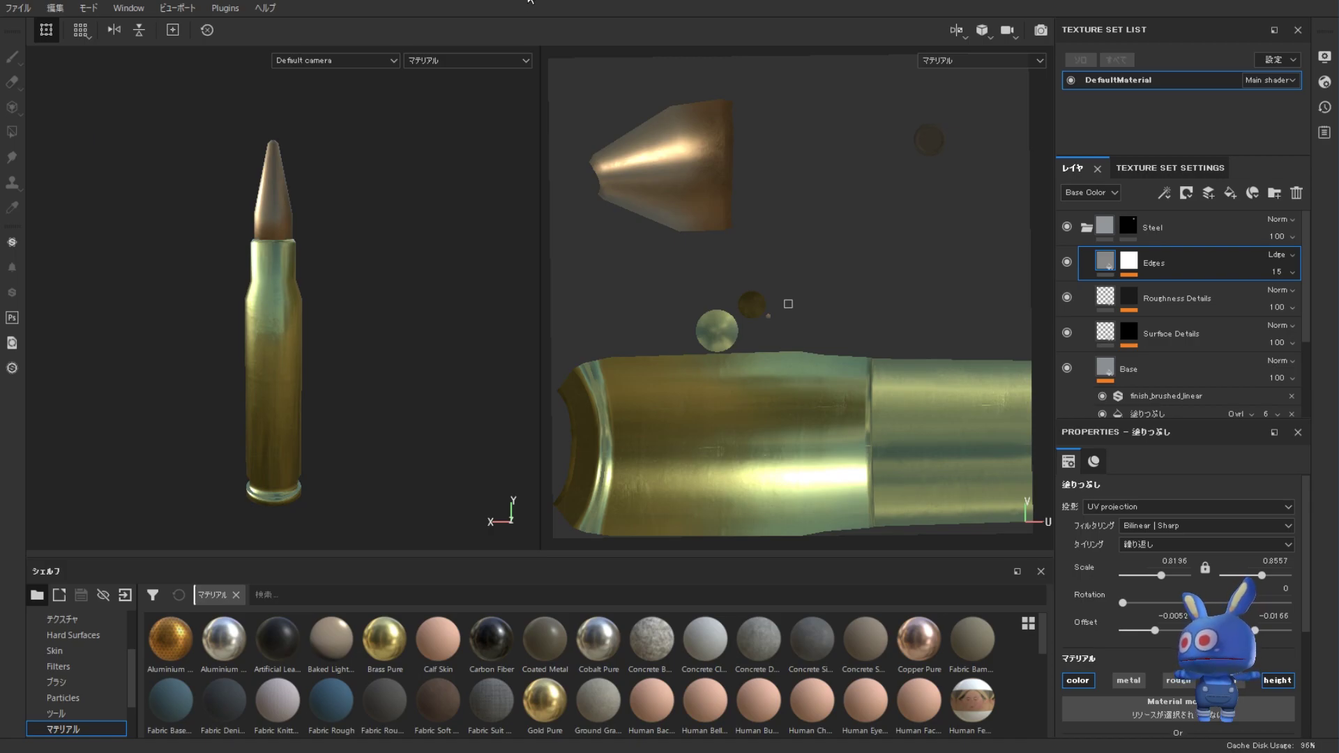
Export the DefaultMaterial texture set as 8-bit PNGs with the Unreal Engine 4 (Packed) preset
{"action": "left_click", "coordinate": [20, 8]}
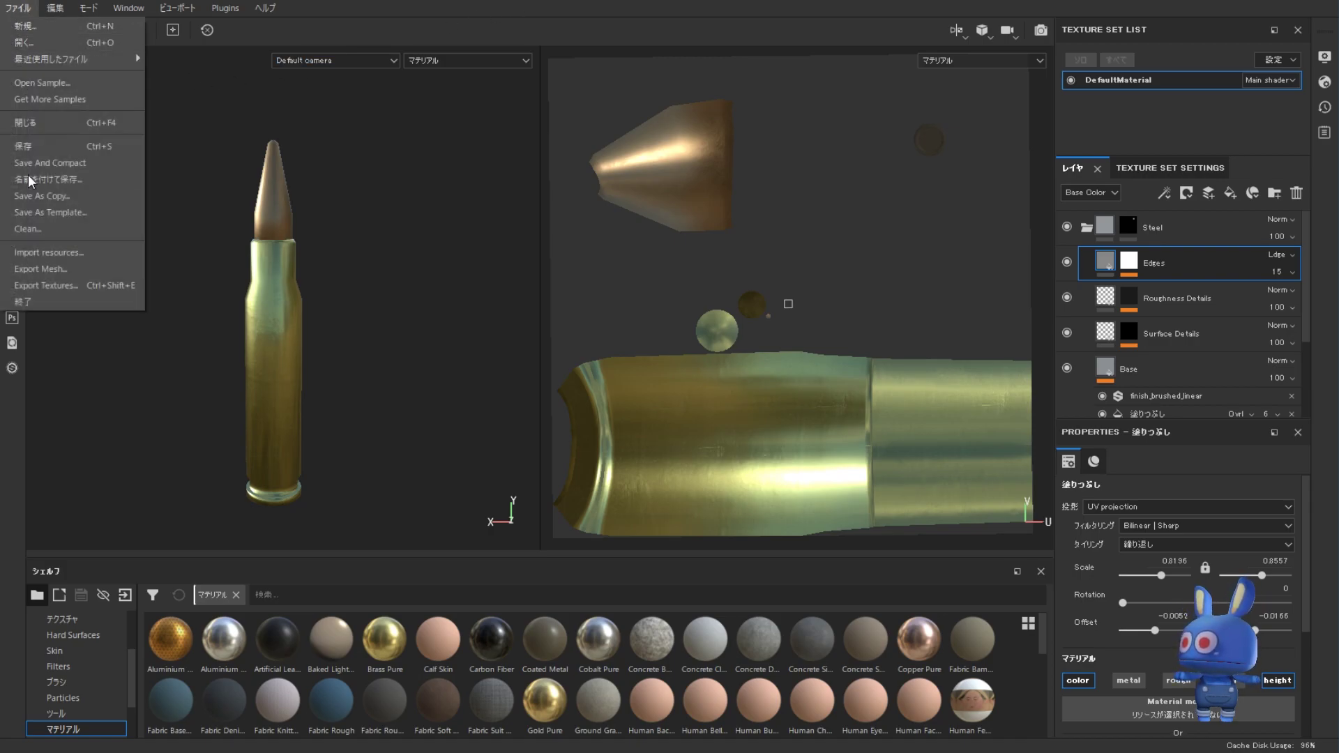
{"action": "left_click", "coordinate": [92, 283]}
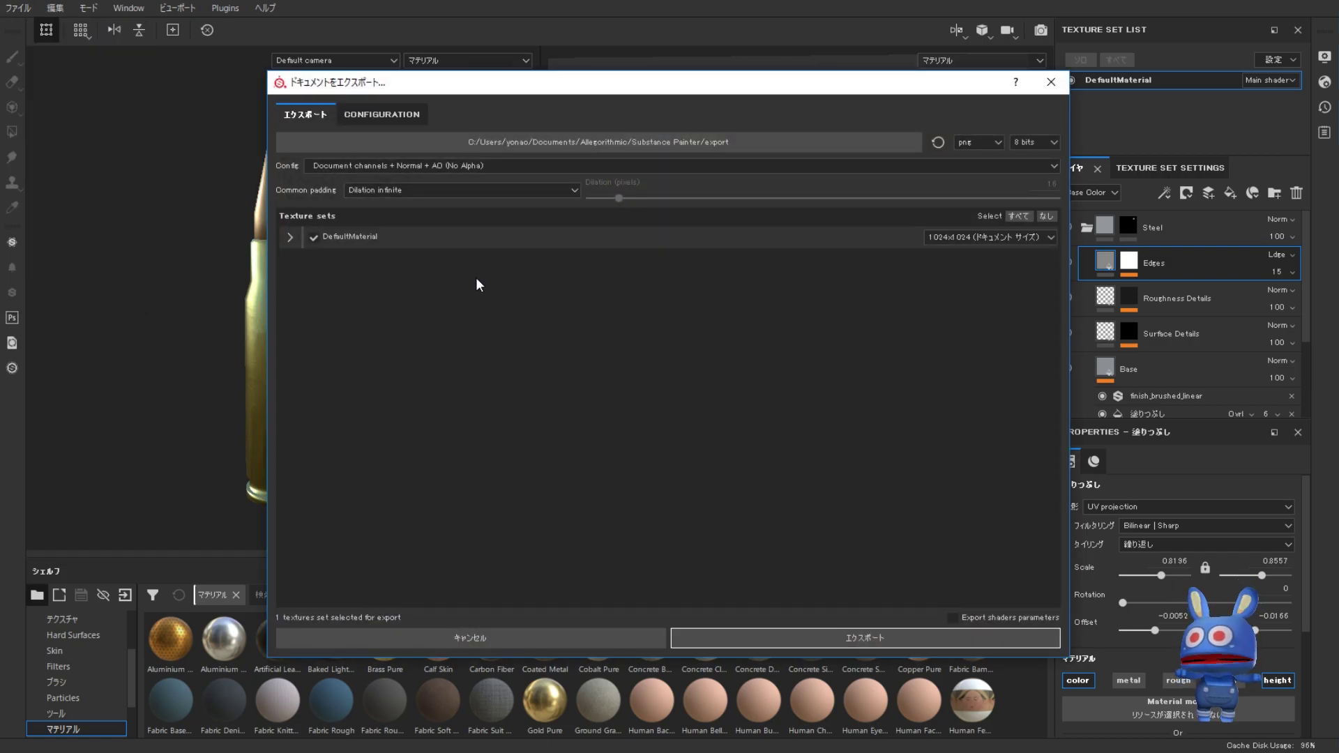
{"action": "left_click", "coordinate": [544, 165]}
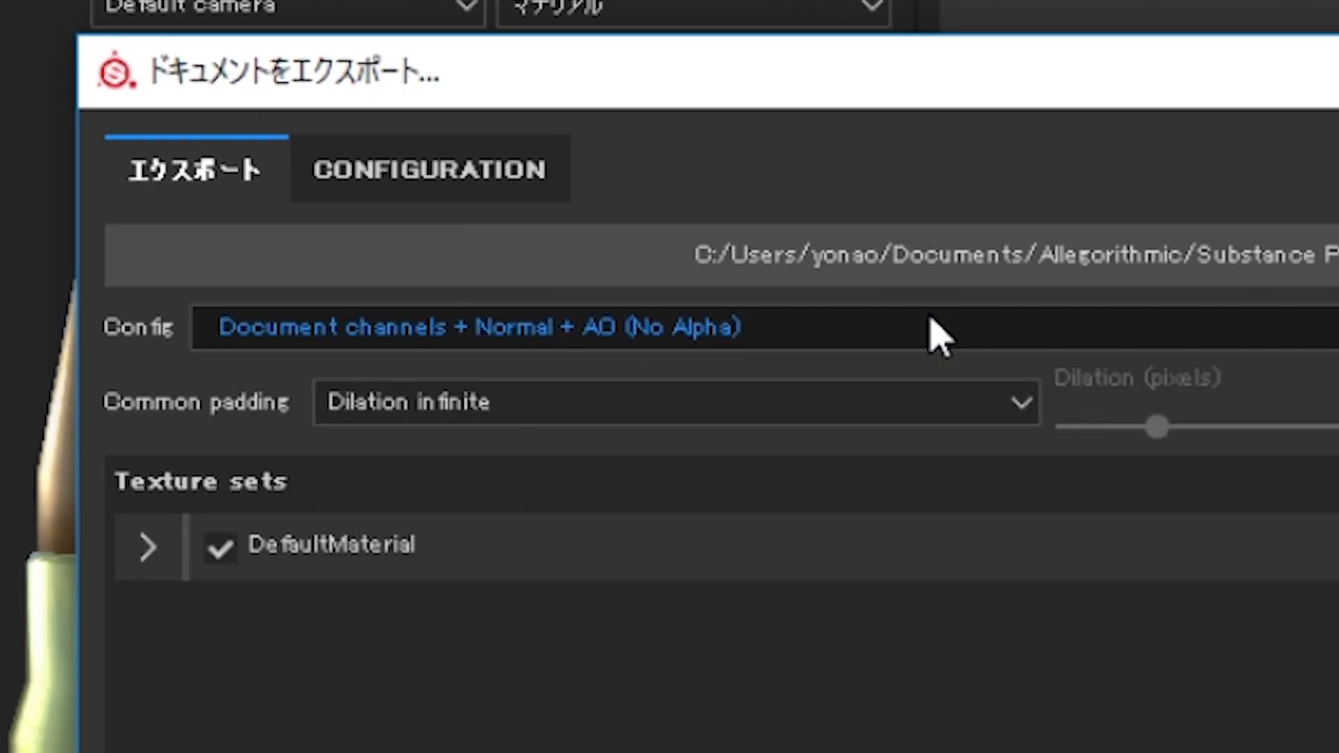
{"action": "left_click", "coordinate": [932, 322]}
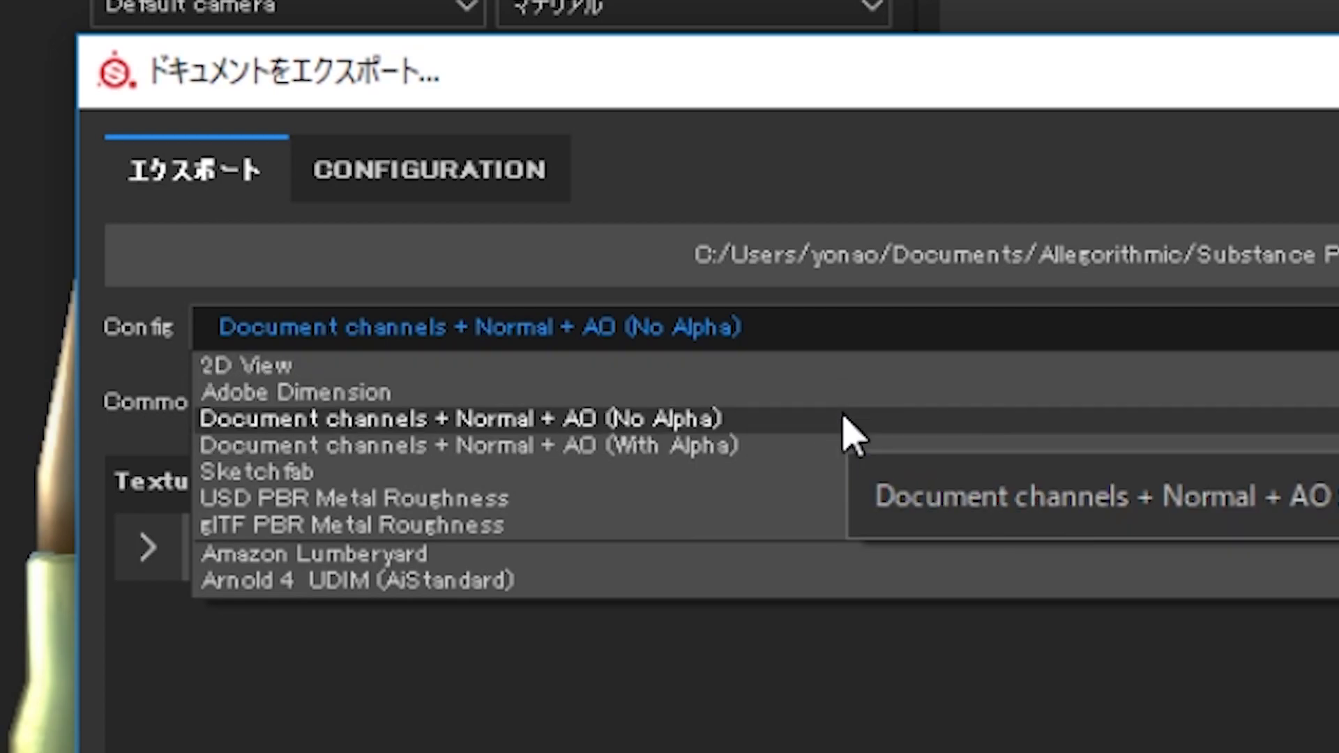
{"action": "scroll", "coordinate": [868, 462], "scroll_direction": "down", "scroll_amount": 3}
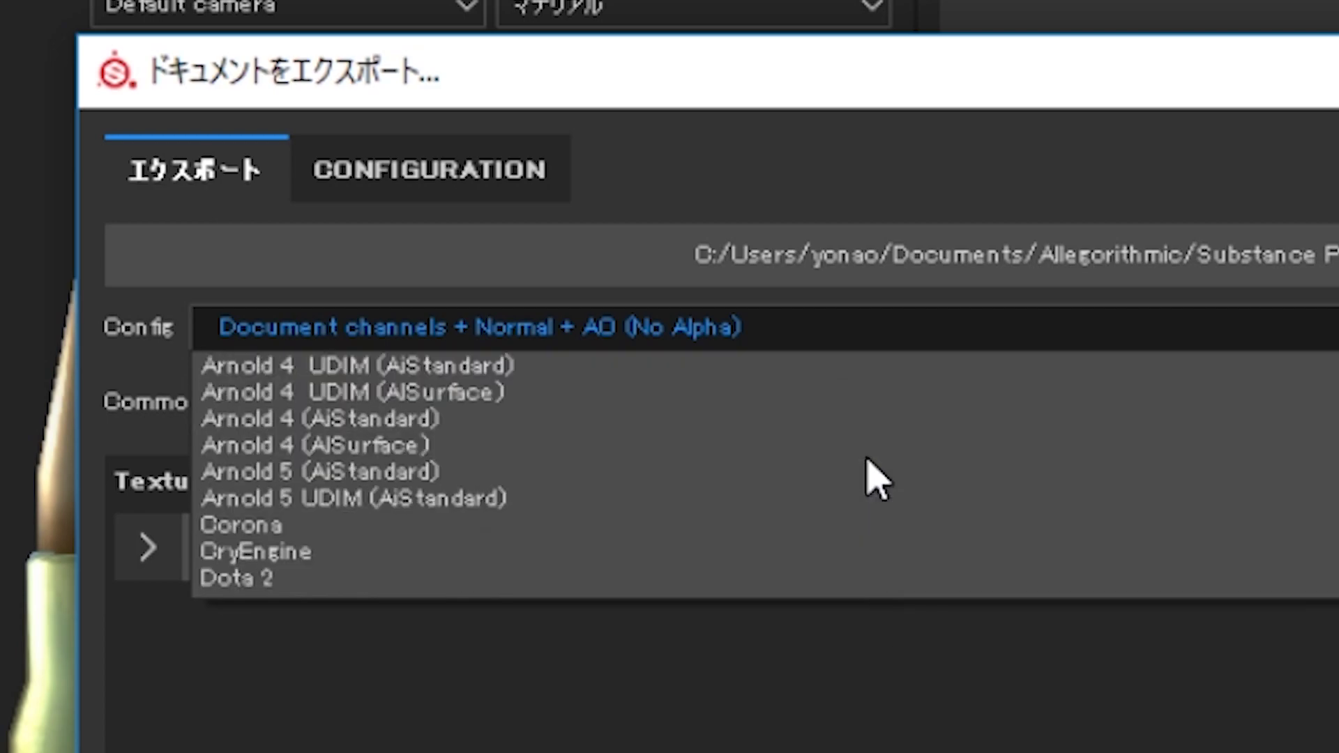
{"action": "scroll", "coordinate": [875, 479], "scroll_direction": "down", "scroll_amount": 5}
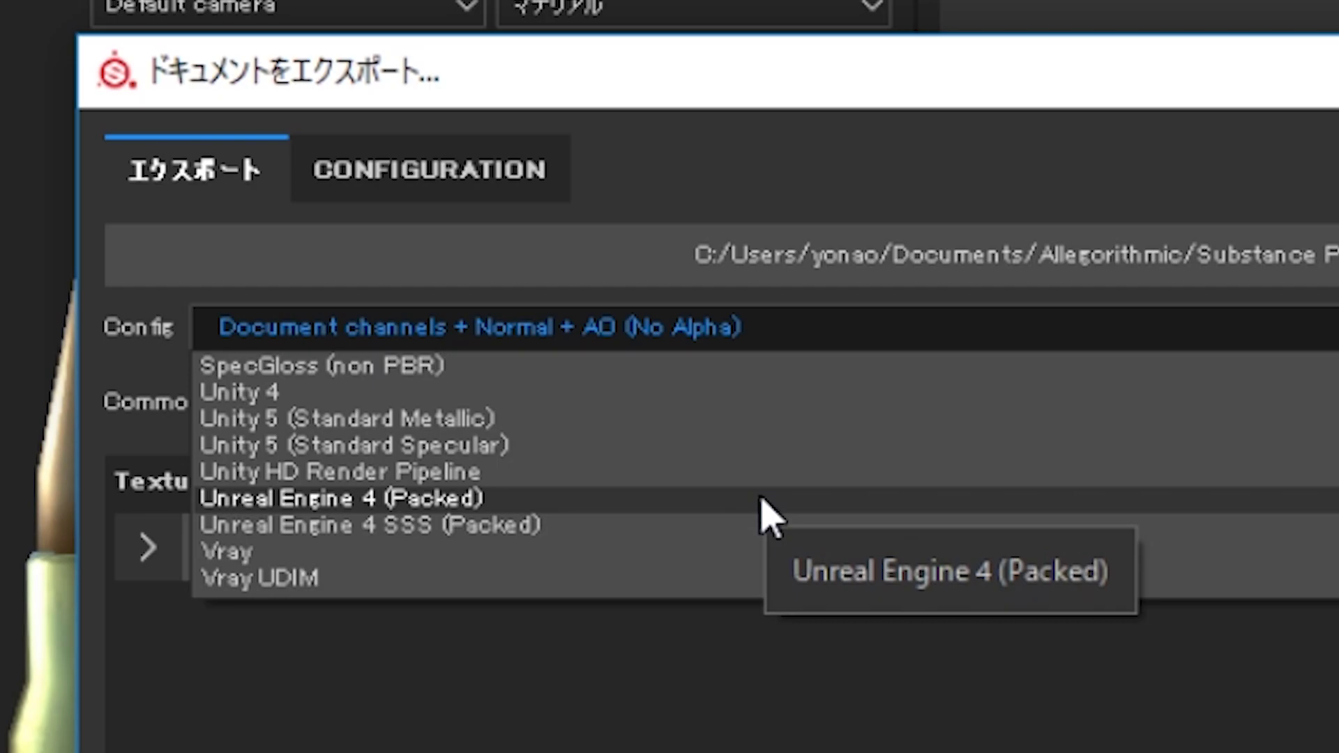
{"action": "left_click", "coordinate": [761, 498]}
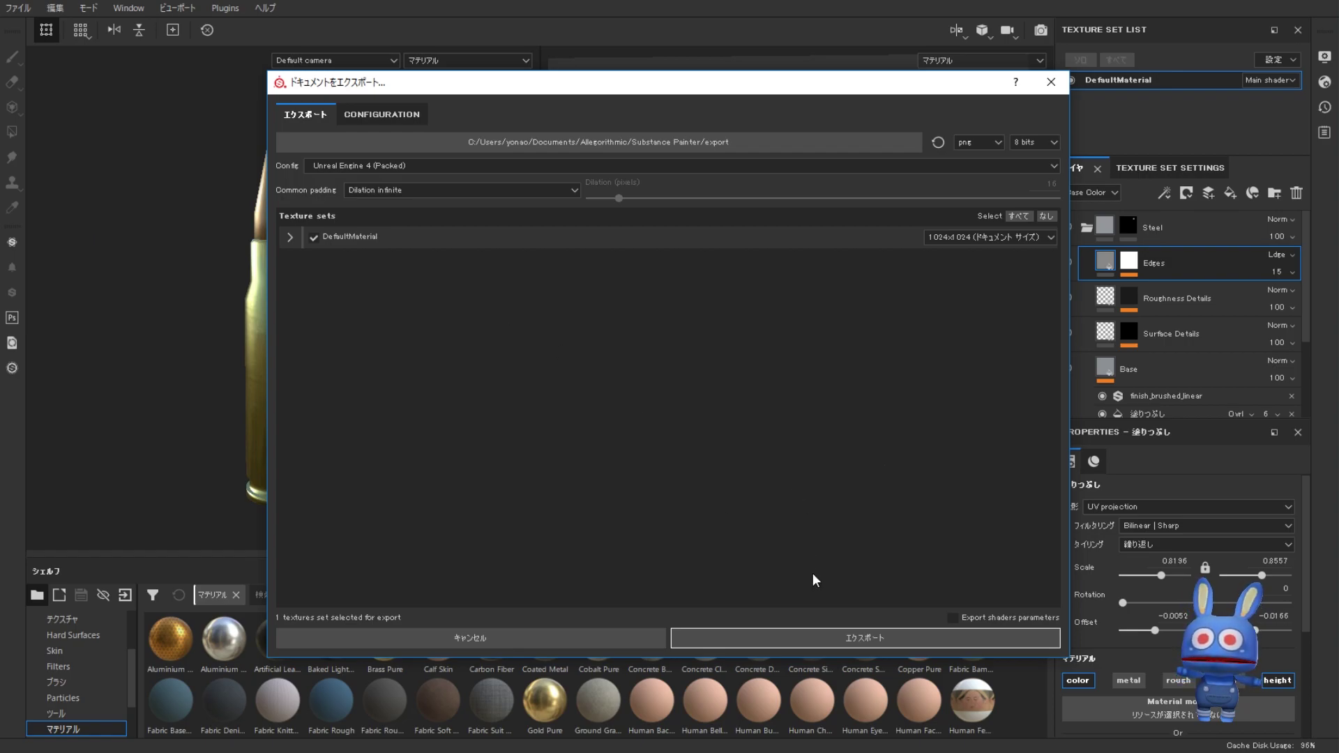
{"action": "left_click", "coordinate": [813, 637]}
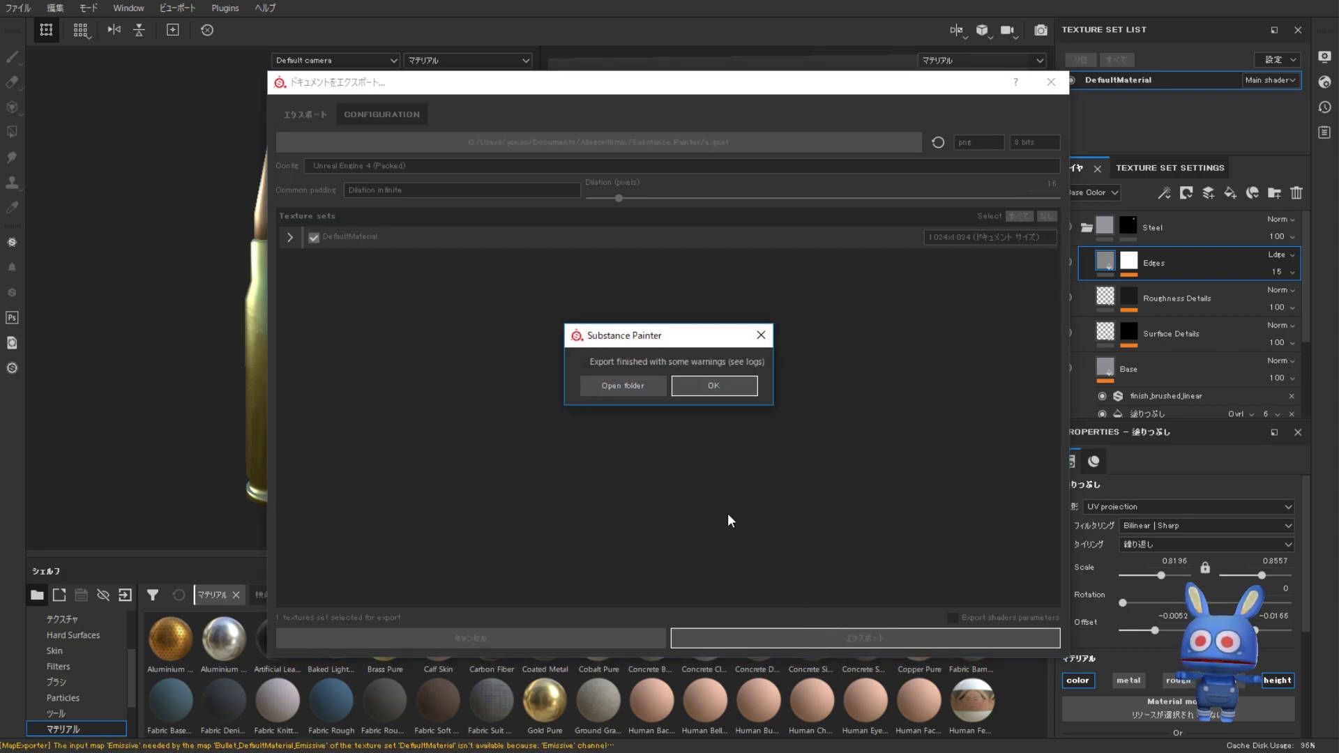
Open the export folder and inspect the BaseColor, Normal and OcclusionRoughnessMetallic PNGs
{"action": "left_click", "coordinate": [650, 388]}
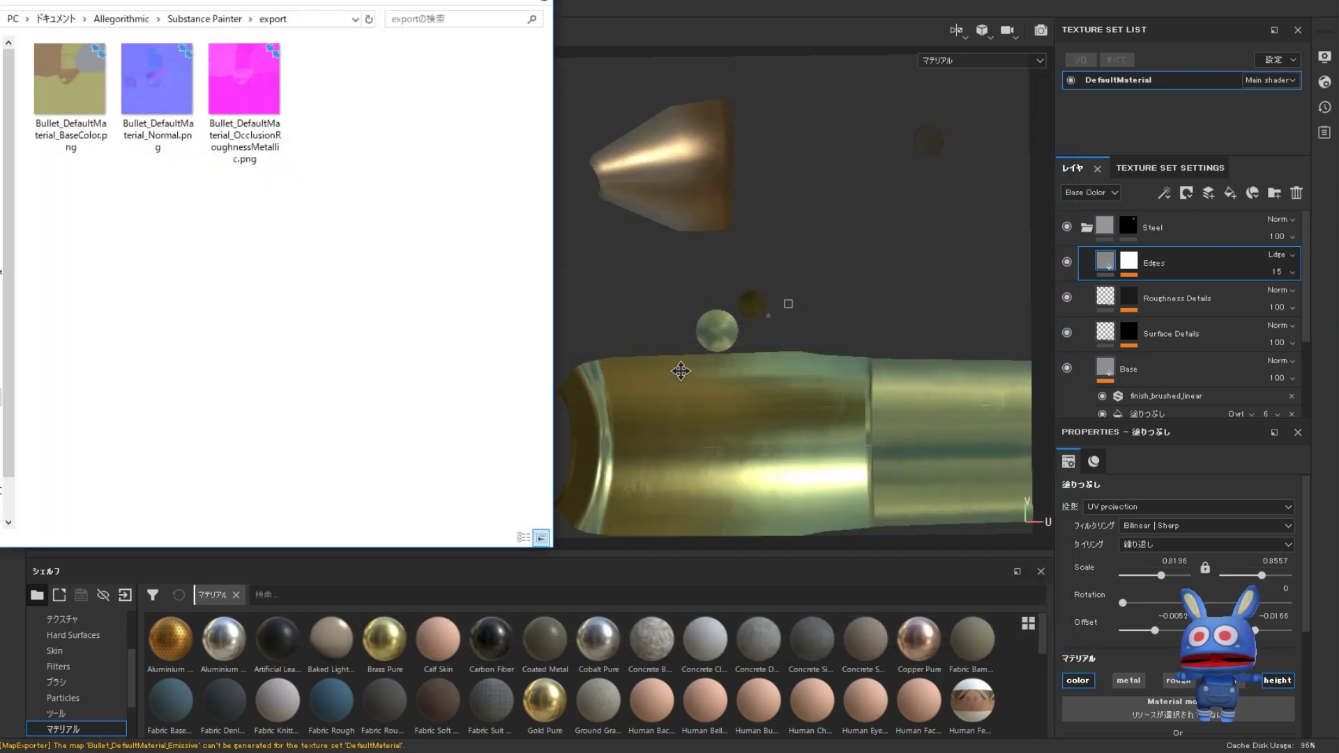
{"action": "left_click_drag", "start_coordinate": [398, 1], "coordinate": [659, 122]}
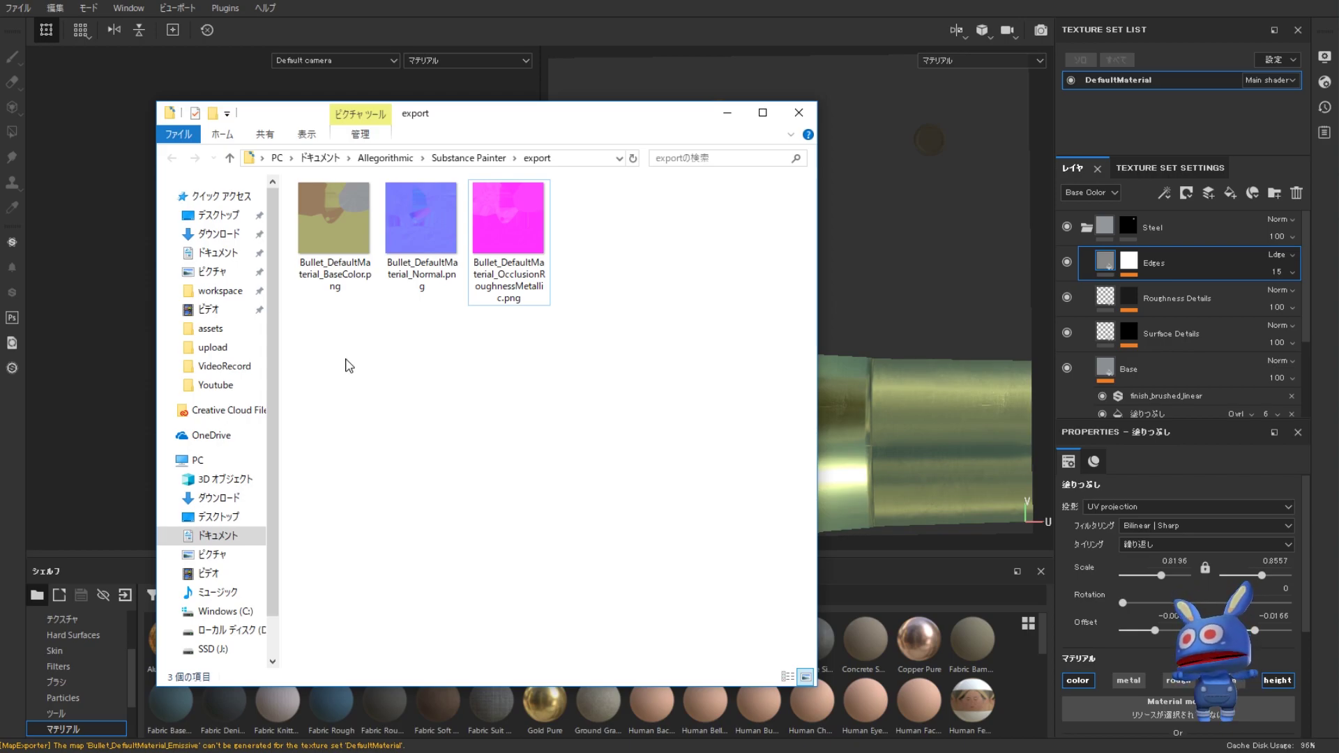
{"action": "left_click", "coordinate": [353, 289]}
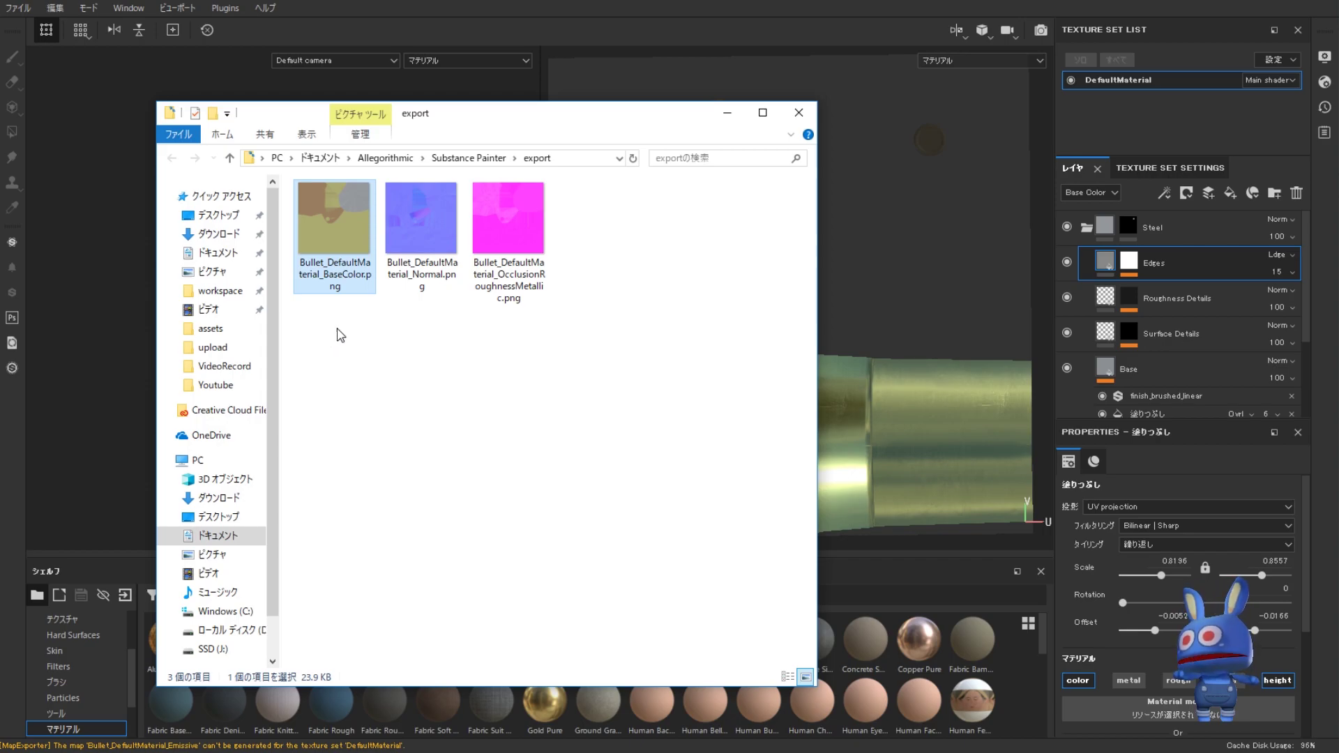
{"action": "left_click", "coordinate": [418, 301]}
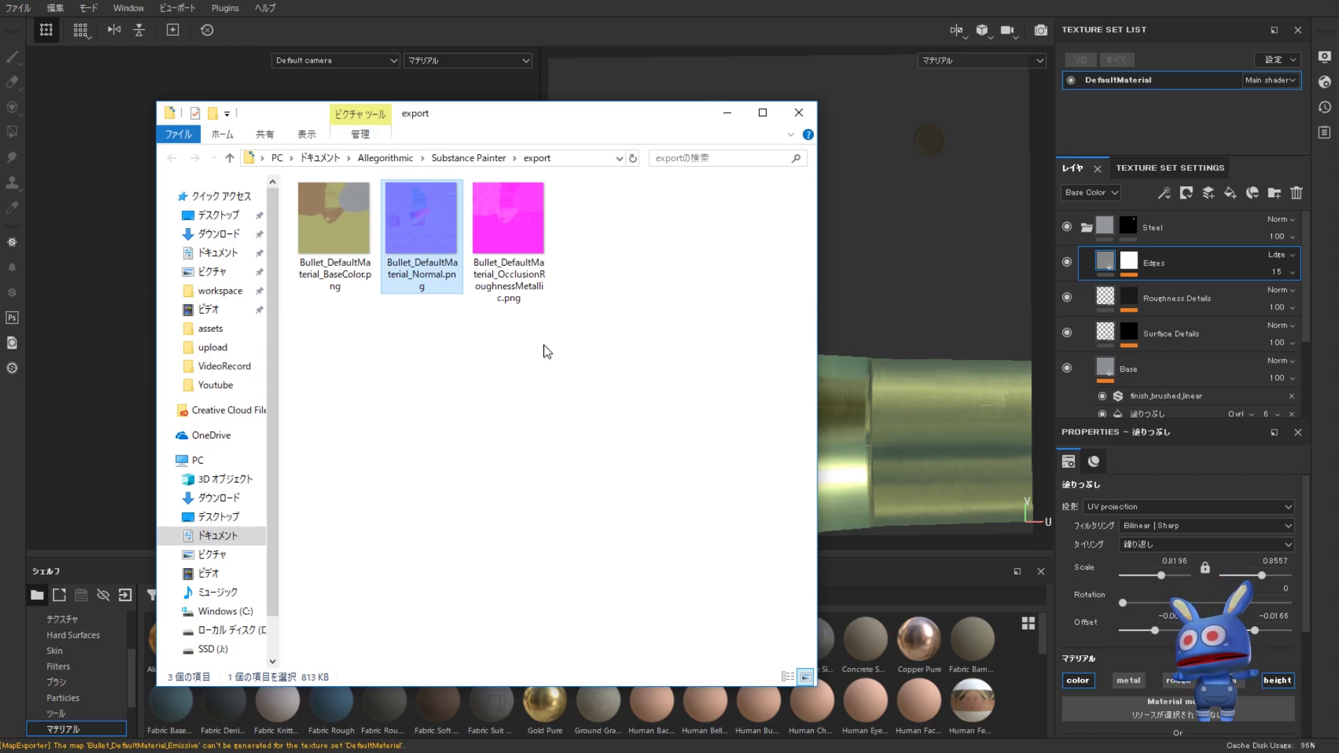
{"action": "left_click", "coordinate": [531, 295]}
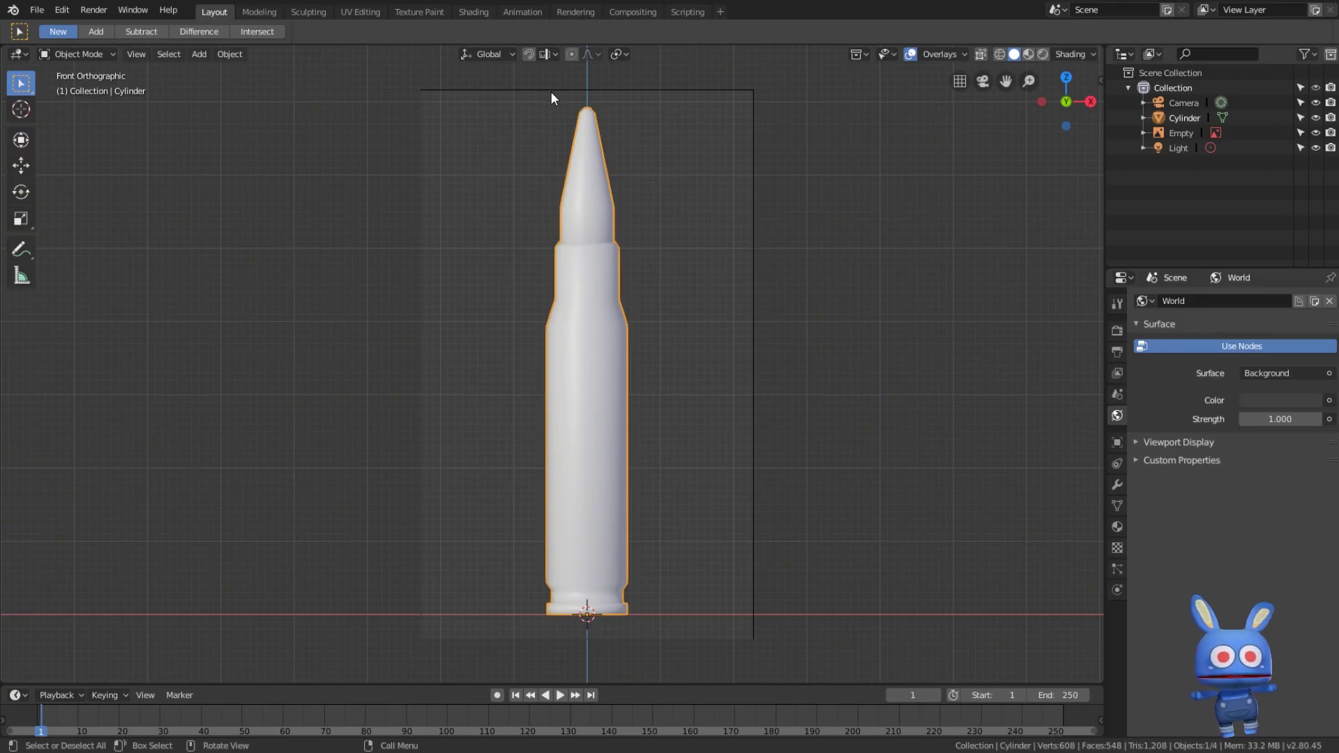
In the Shading workspace, create Material.001 for the bullet and frame its Principled BSDF nodes
{"action": "left_click", "coordinate": [470, 13]}
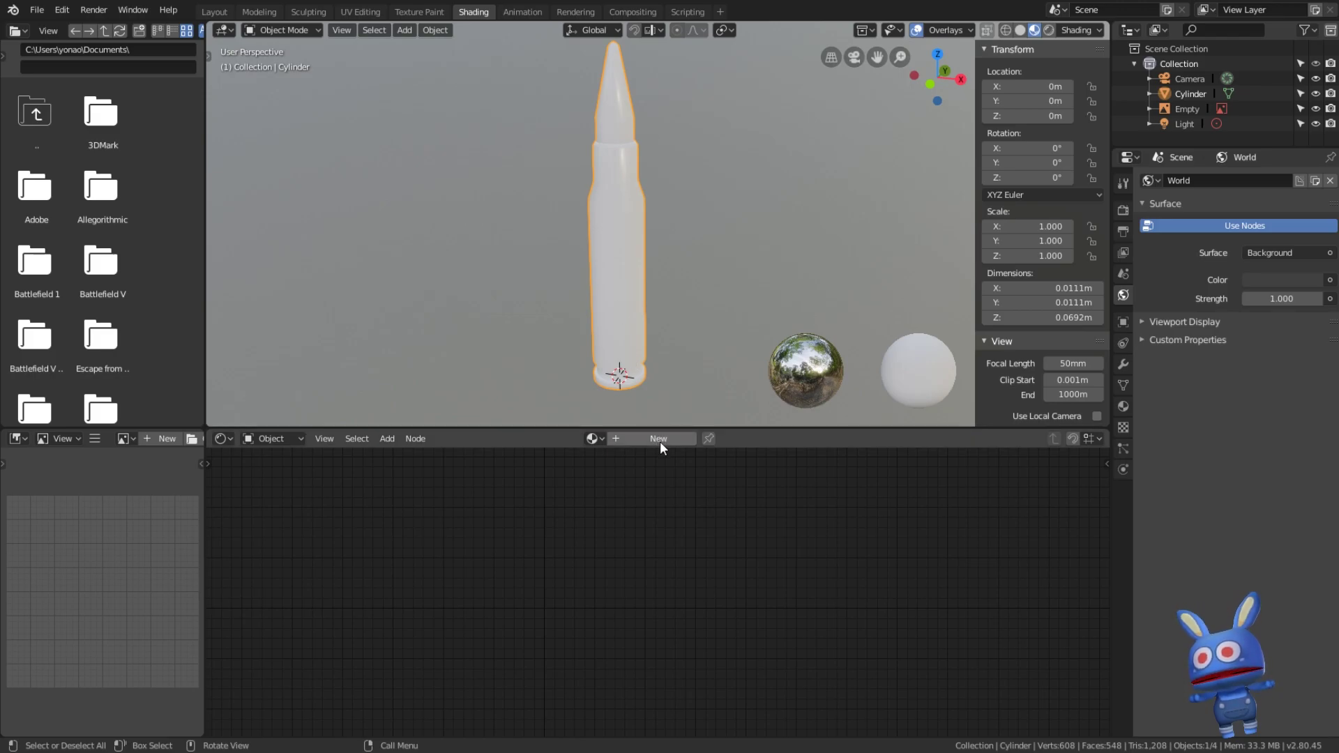
{"action": "left_click", "coordinate": [679, 437]}
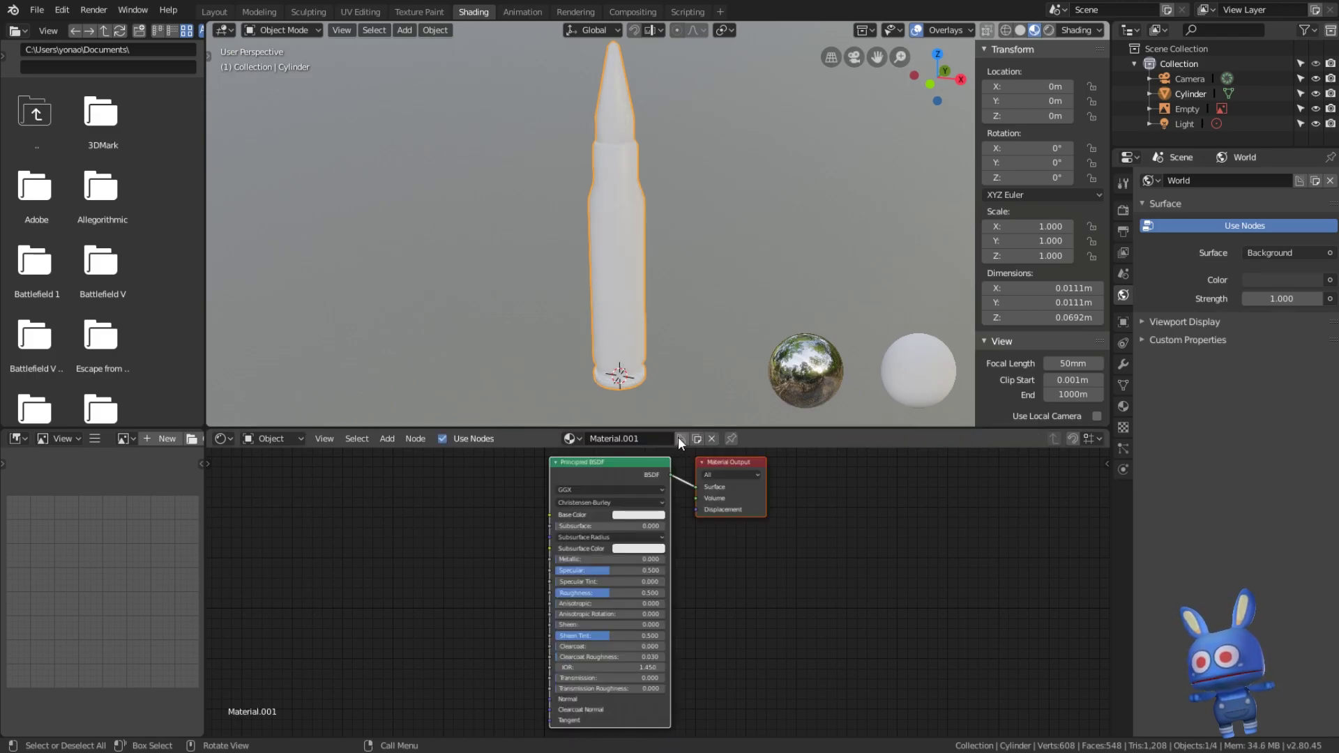
{"action": "middle_click_drag", "start_coordinate": [469, 500], "coordinate": [649, 524]}
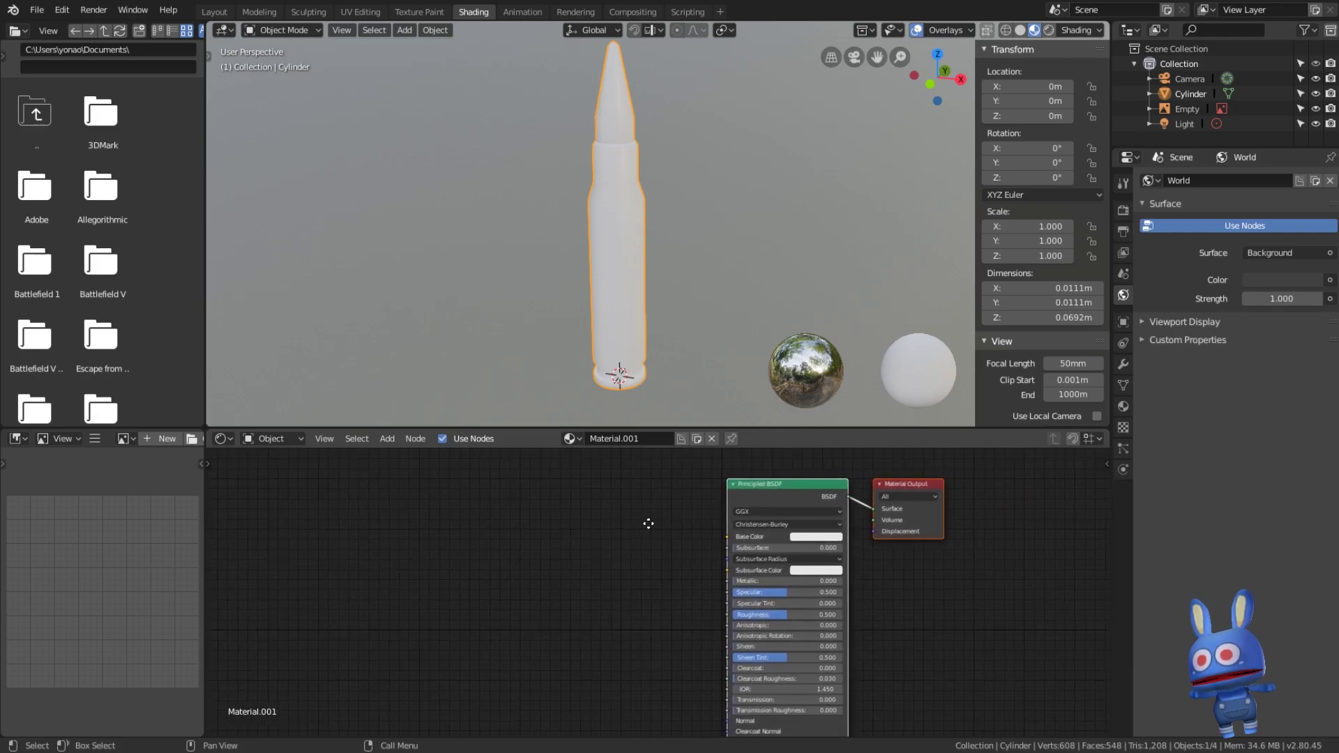
{"action": "scroll", "coordinate": [467, 525], "scroll_direction": "up", "scroll_amount": 1}
{"action": "middle_click_drag", "start_coordinate": [470, 531], "coordinate": [568, 579]}
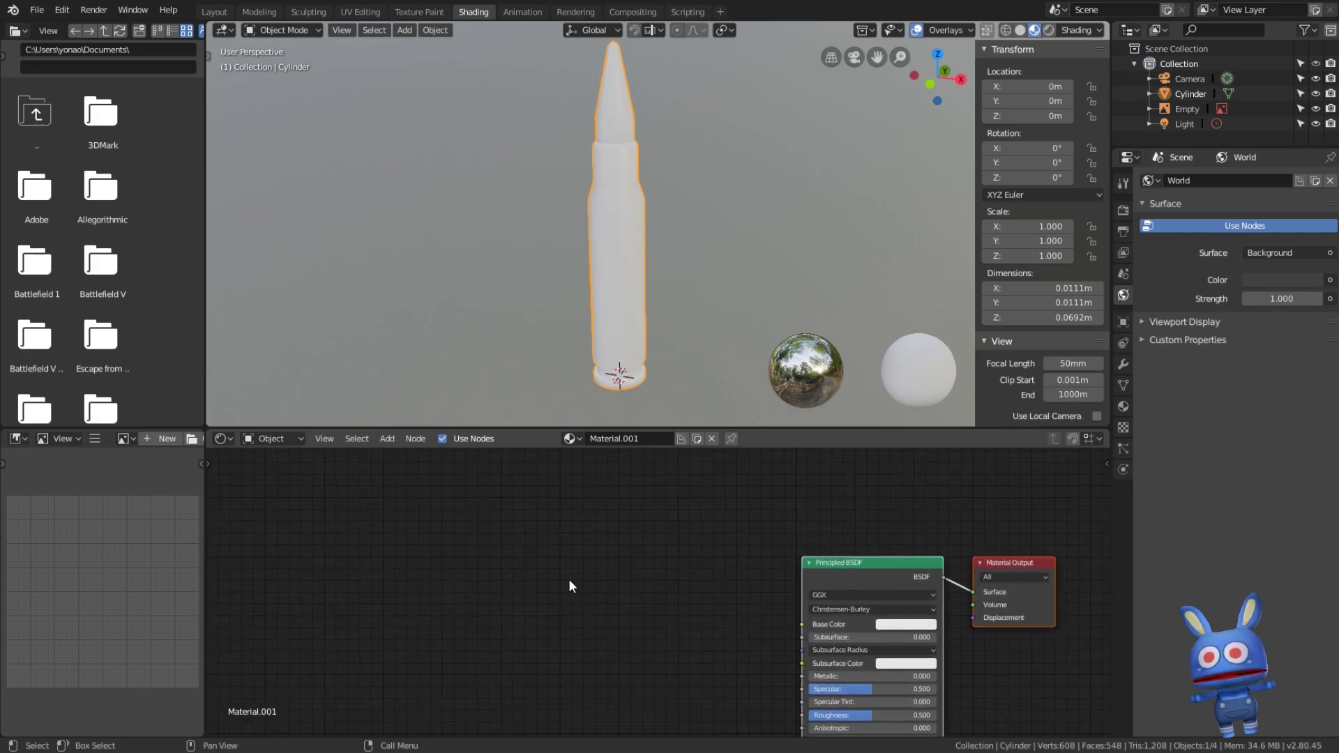
{"action": "key", "text": "shift+a"}
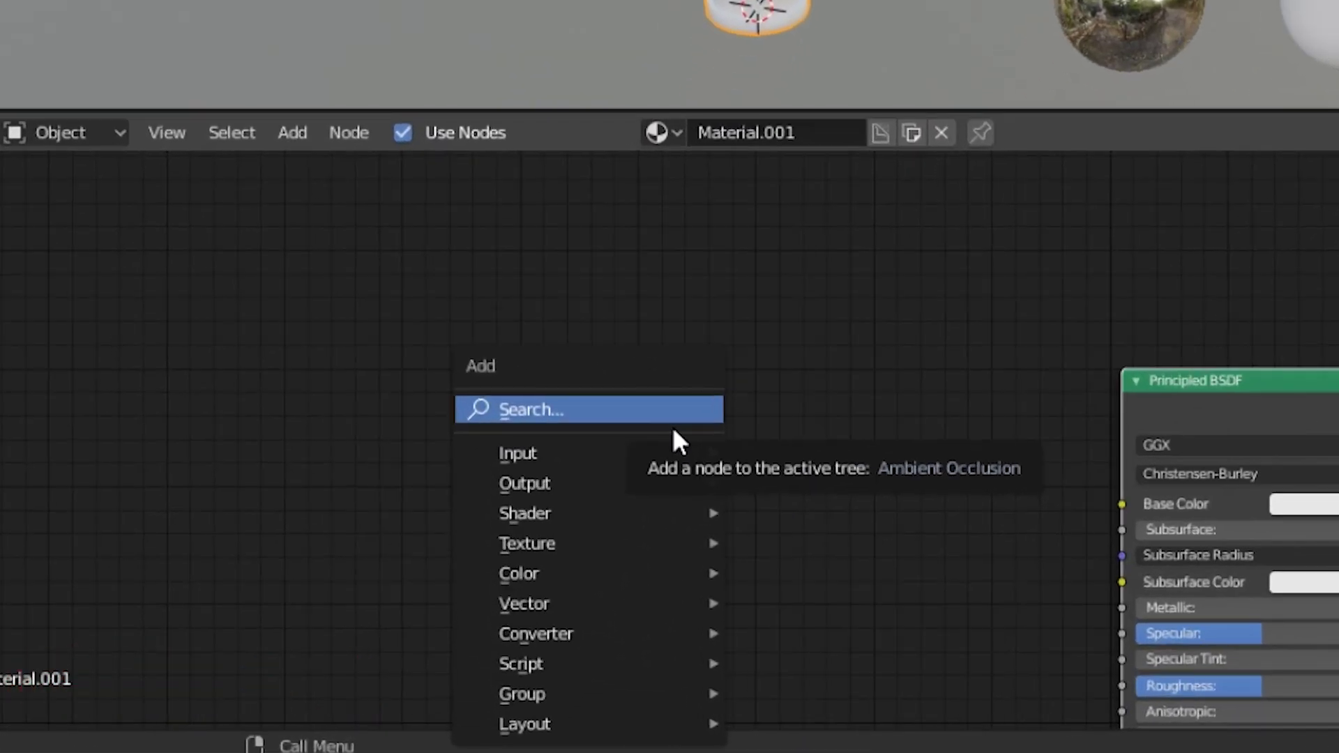
Add an Image Texture node to Material.001's node tree
{"action": "left_click", "coordinate": [576, 586]}
{"action": "type", "text": "im"}
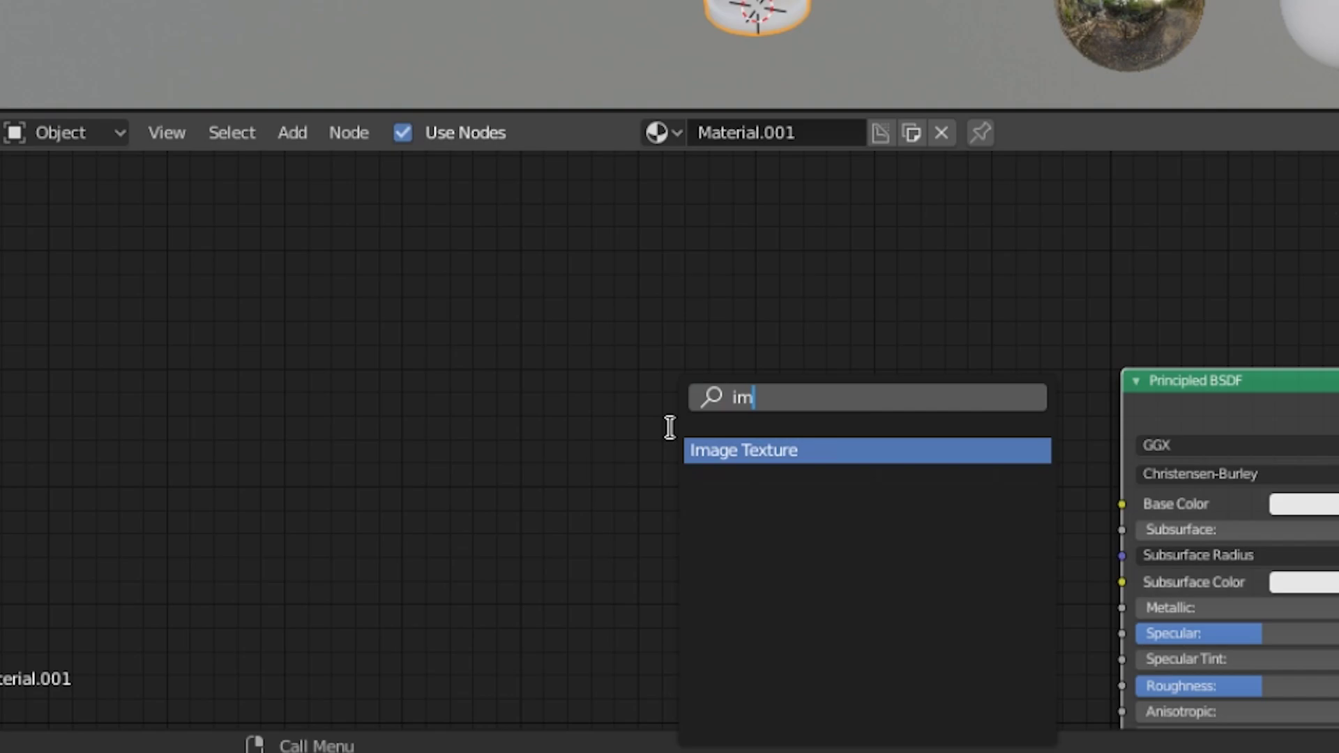
{"action": "key", "text": "Return"}
{"action": "left_click", "coordinate": [476, 240]}
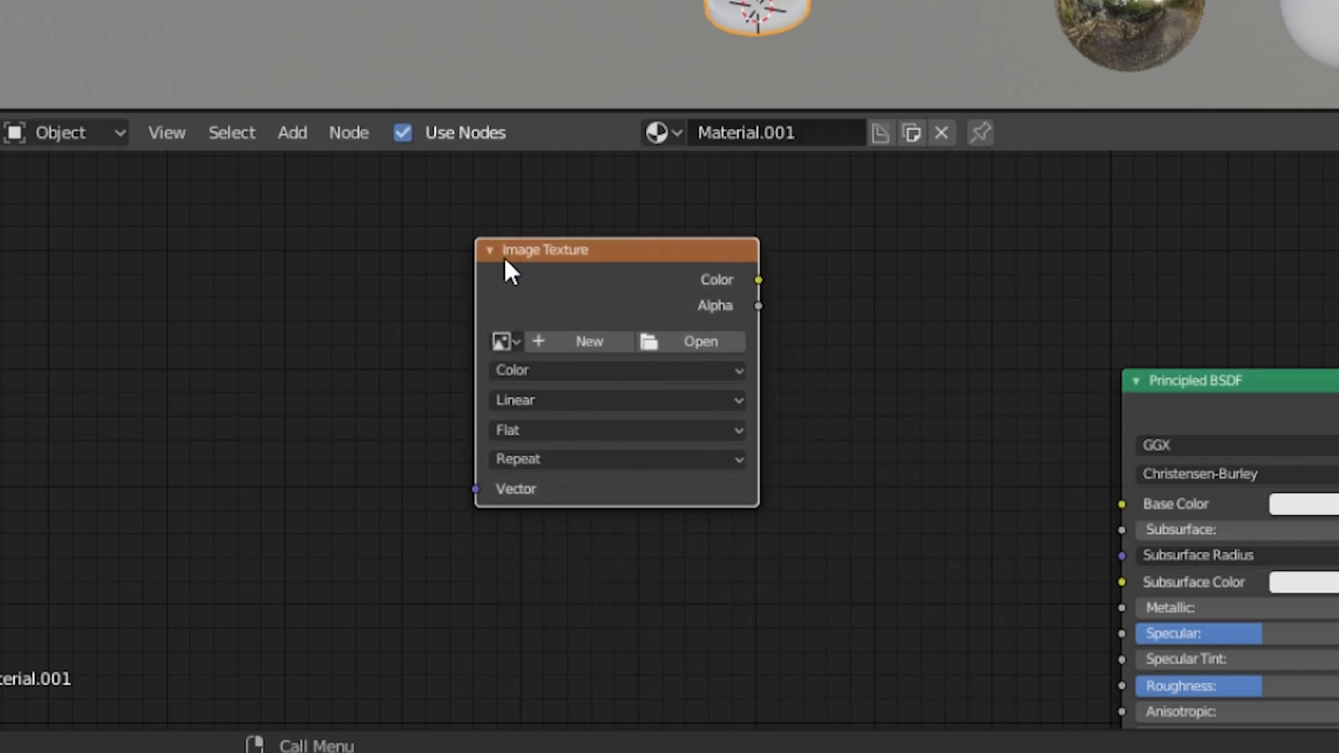
{"action": "scroll", "coordinate": [821, 355], "scroll_direction": "up", "scroll_amount": 2}
{"action": "scroll", "coordinate": [861, 415], "scroll_direction": "up", "scroll_amount": 2}
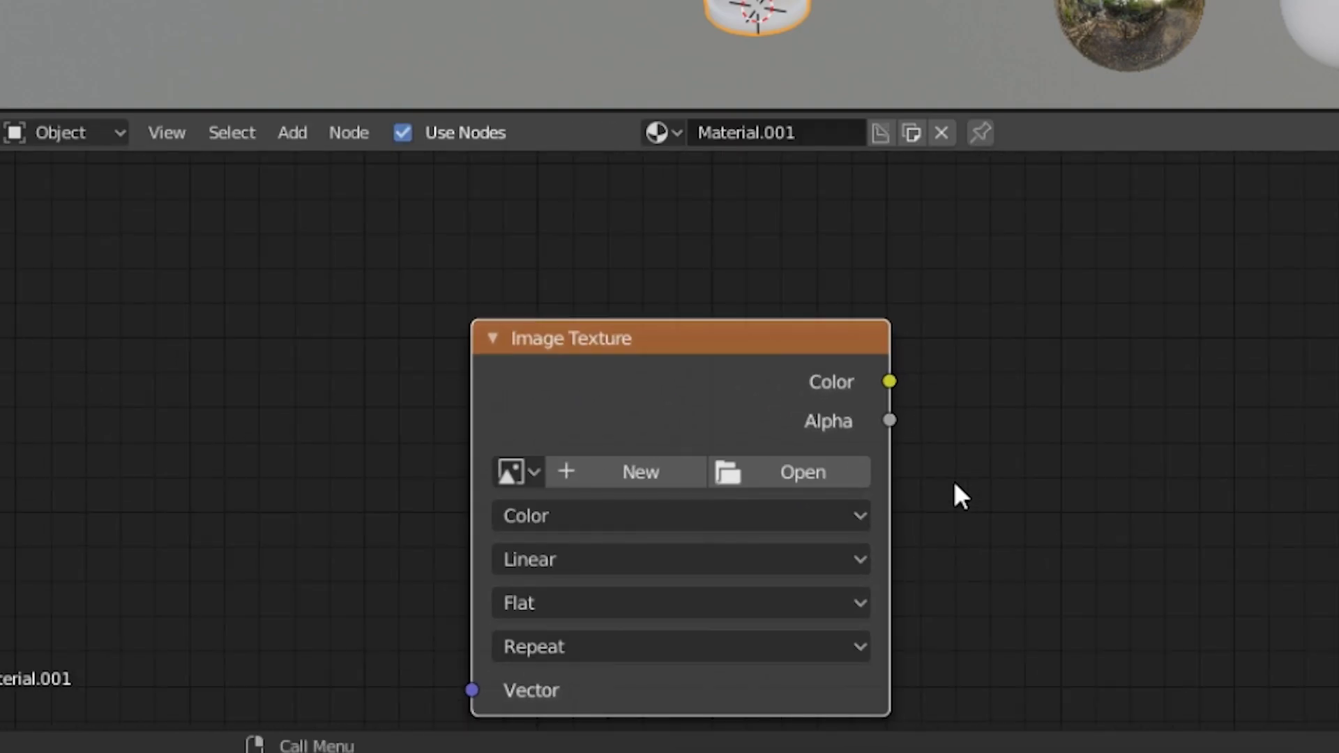
{"action": "scroll", "coordinate": [954, 484], "scroll_direction": "up", "scroll_amount": 1}
{"action": "middle_click_drag", "start_coordinate": [980, 496], "coordinate": [1010, 419]}
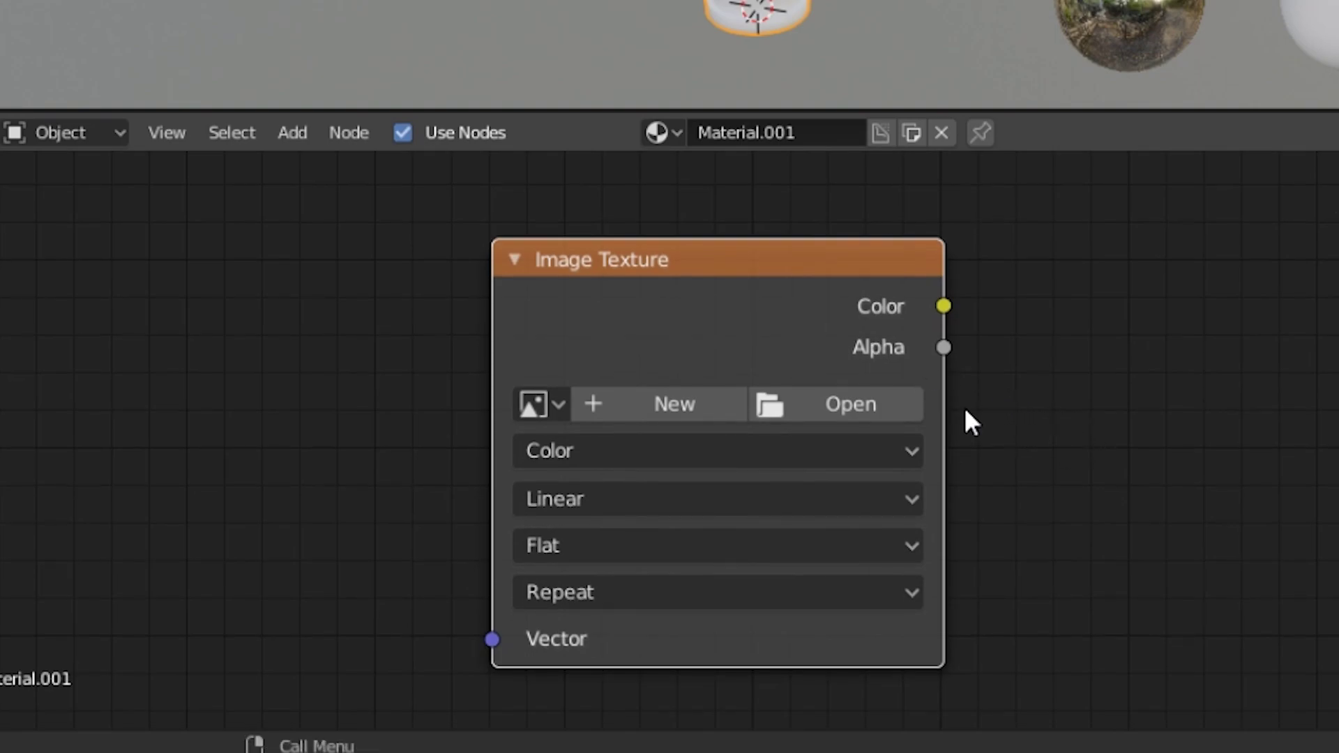
Load Bullet_DefaultMaterial_BaseColor.png from the Texture folder into the node
{"action": "left_click", "coordinate": [891, 403]}
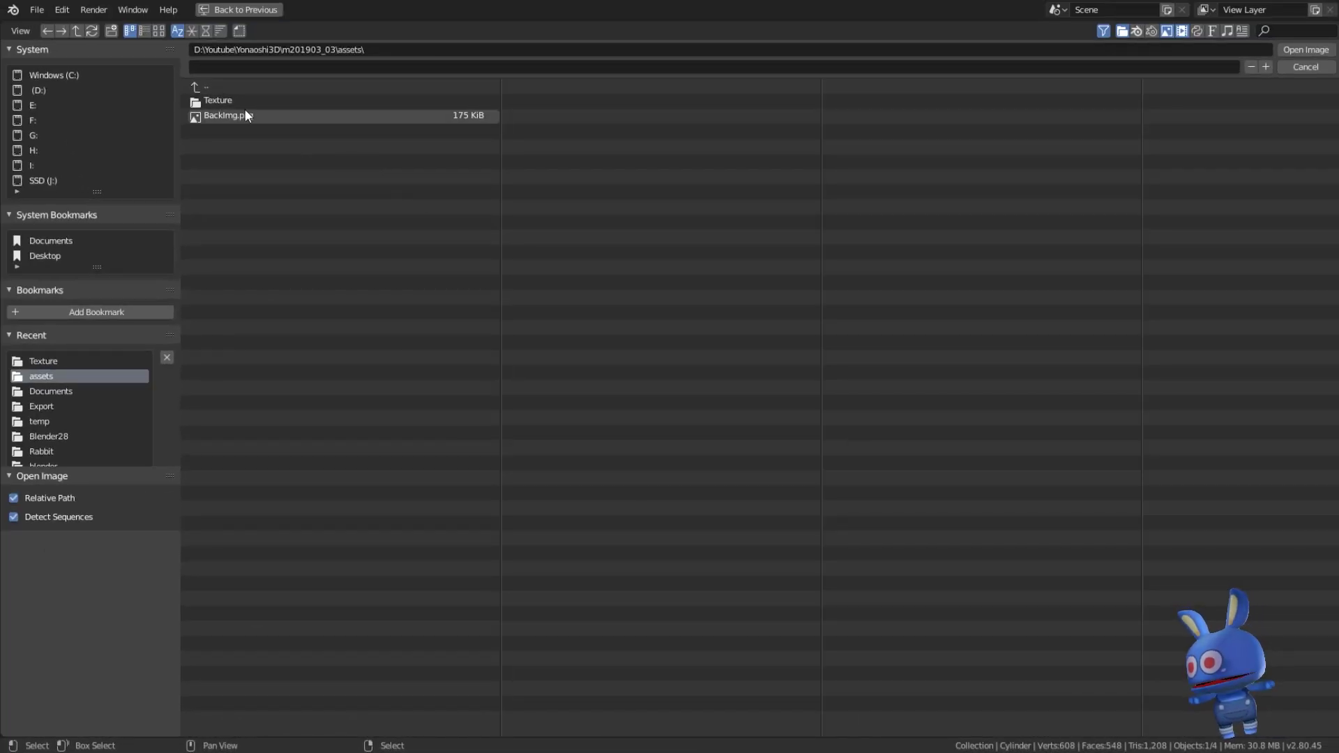
{"action": "double_click", "coordinate": [232, 99]}
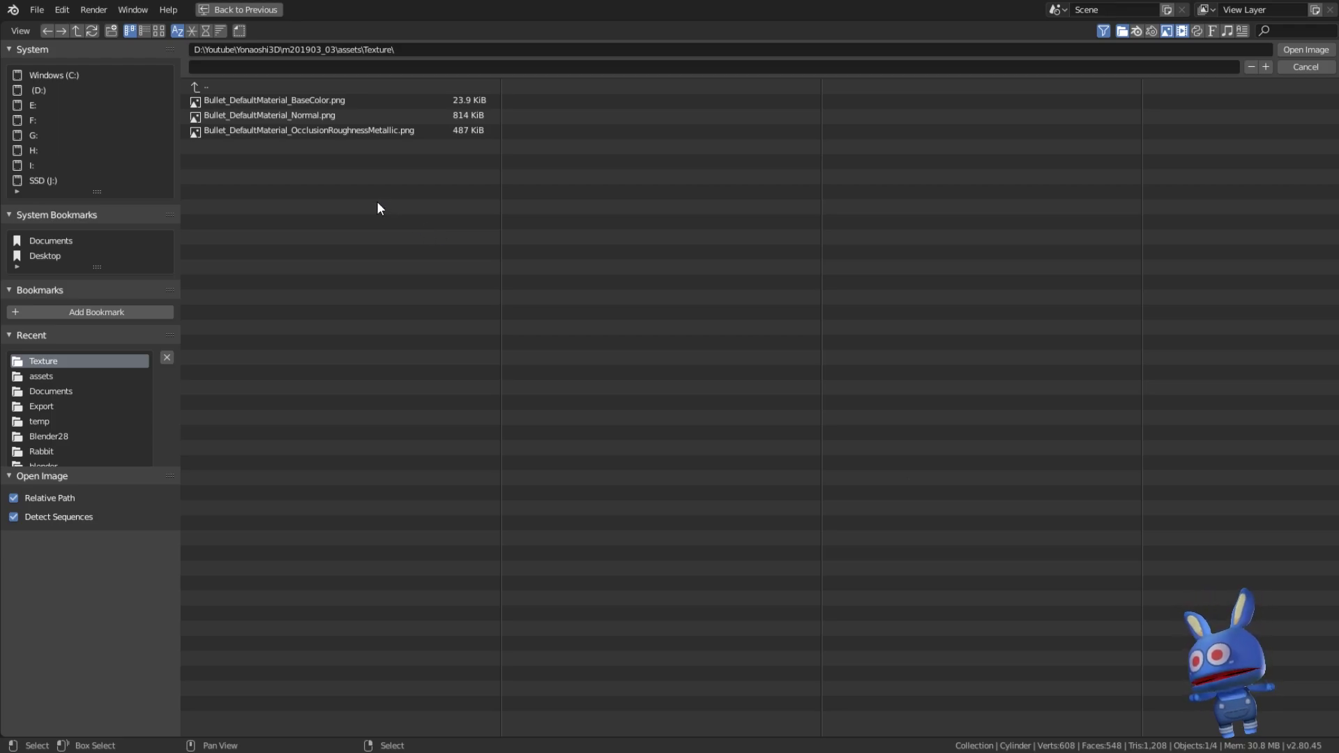
{"action": "left_click", "coordinate": [339, 101]}
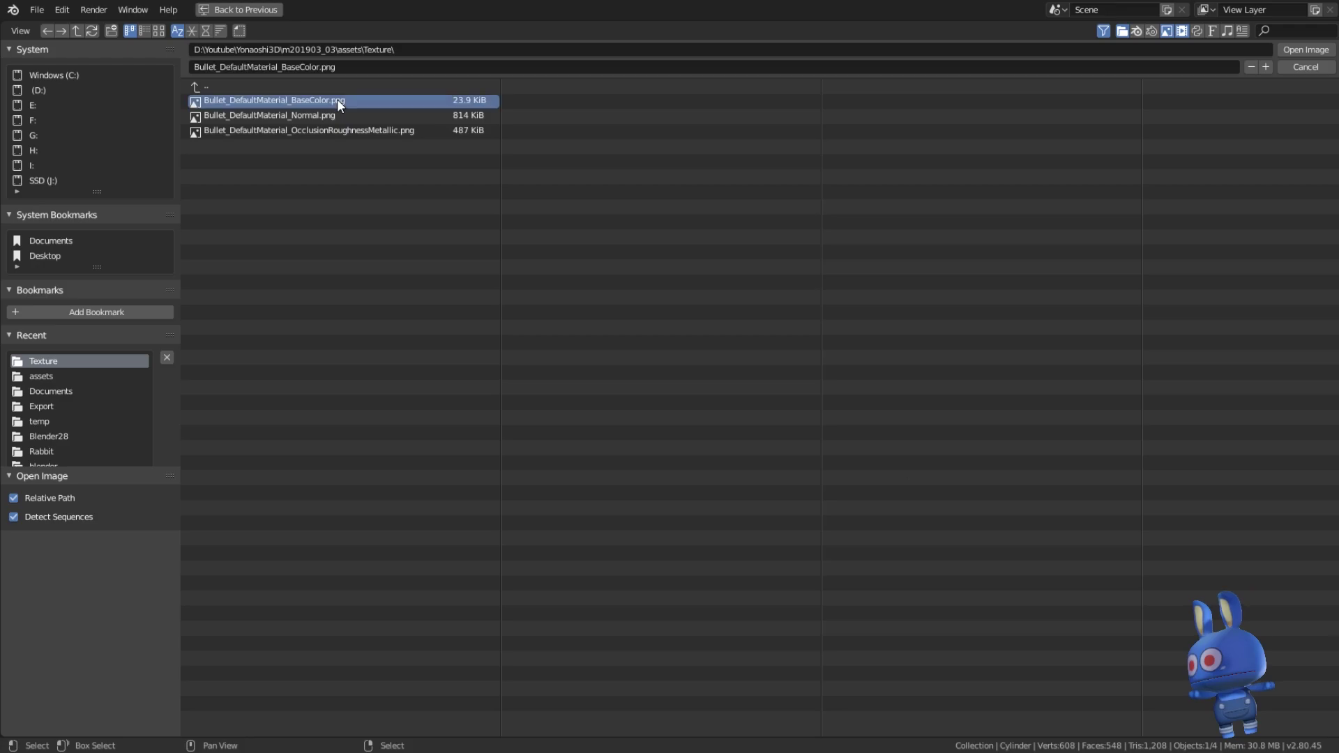
{"action": "double_click", "coordinate": [337, 99]}
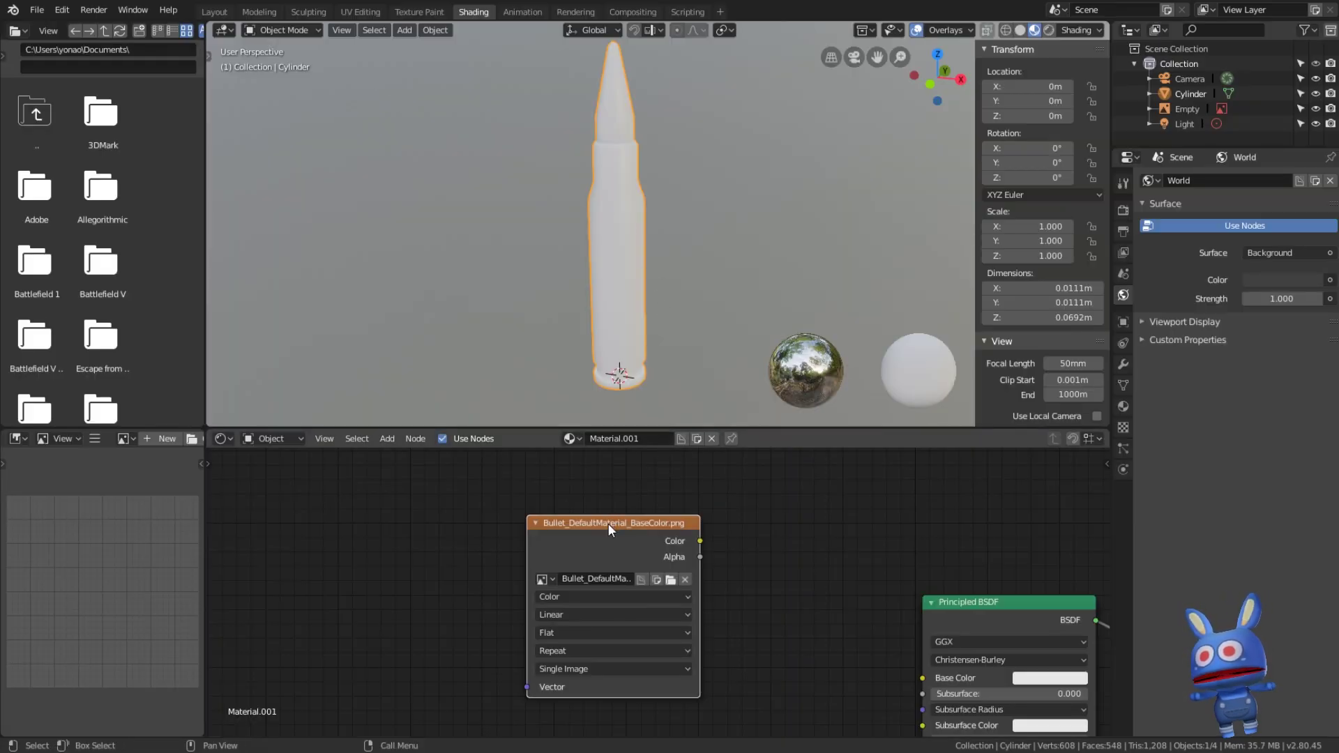
{"action": "left_click_drag", "start_coordinate": [608, 523], "coordinate": [448, 472]}
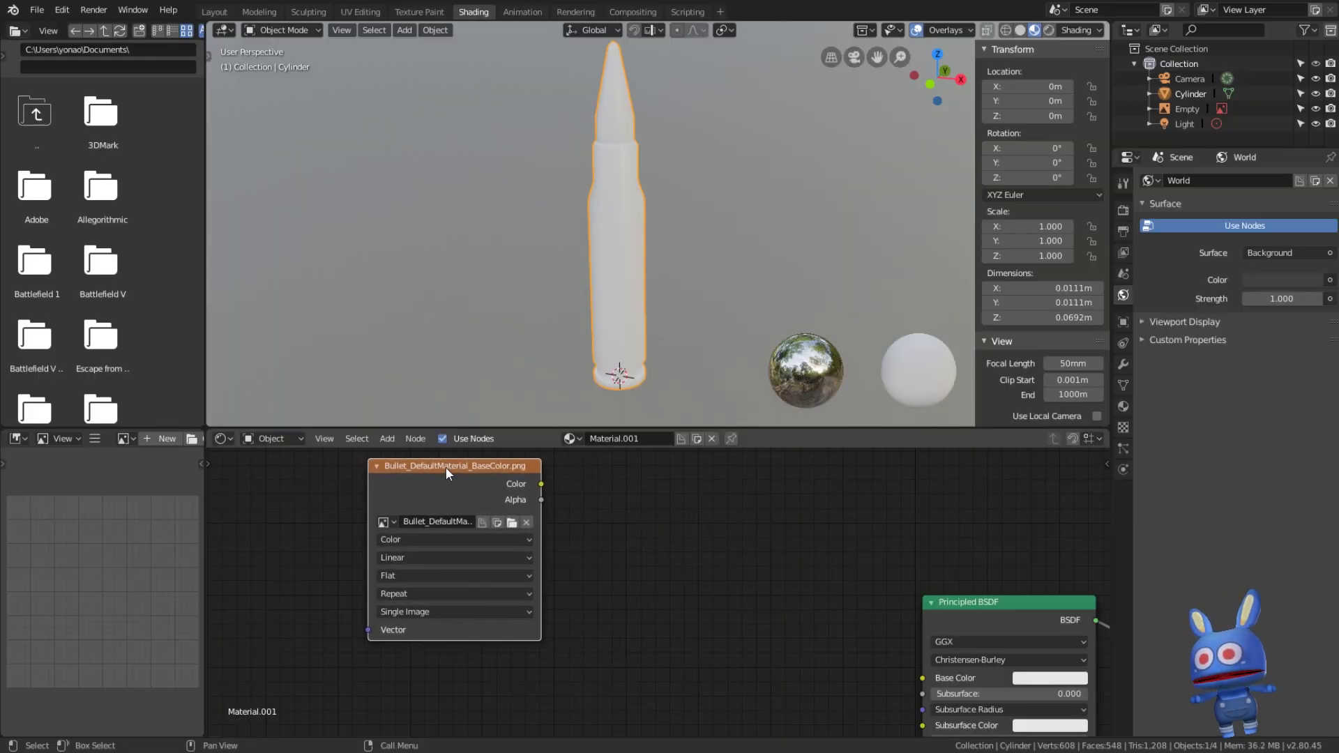
{"action": "mouse_move", "coordinate": [592, 544]}
{"action": "middle_mouse_down"}
{"action": "mouse_move", "coordinate": [688, 563]}
{"action": "mouse_move", "coordinate": [694, 420]}
{"action": "middle_mouse_up"}
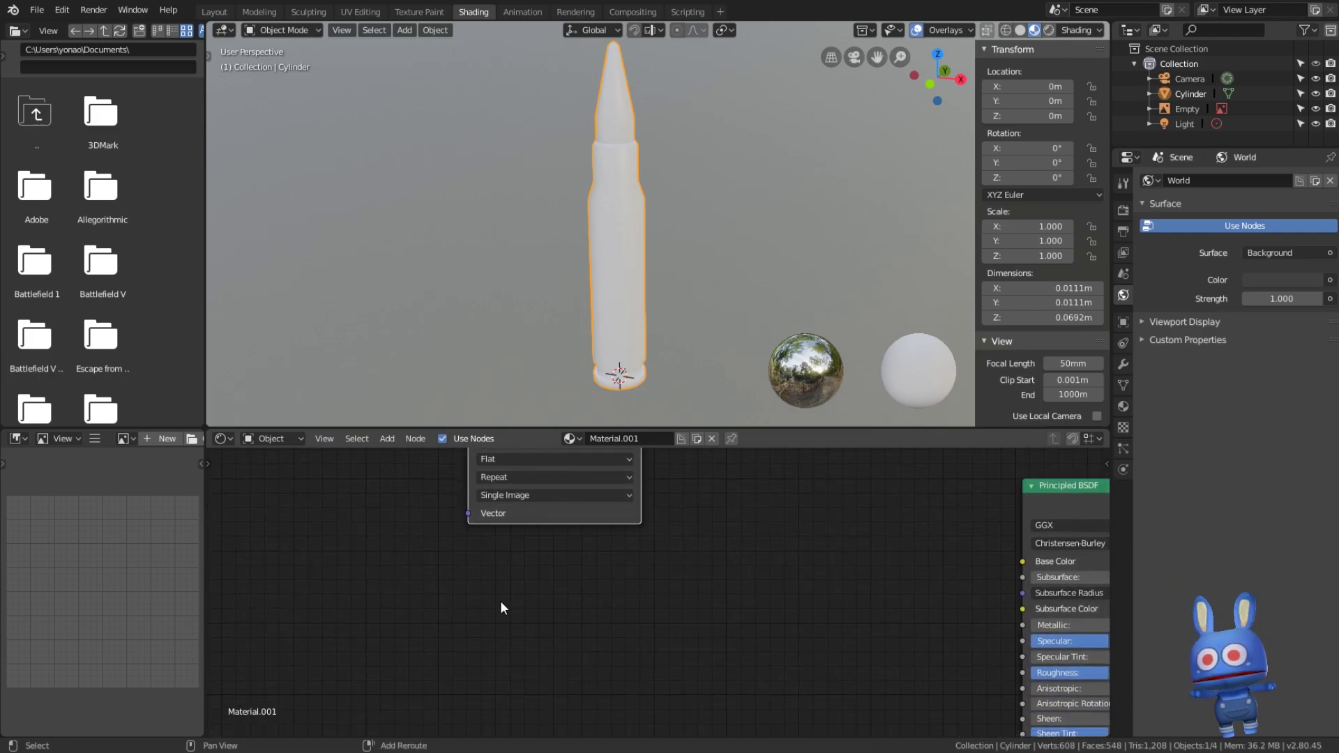
Add a second Image Texture node loaded with Bullet_DefaultMaterial_Normal.png
{"action": "key", "text": "shift+a"}
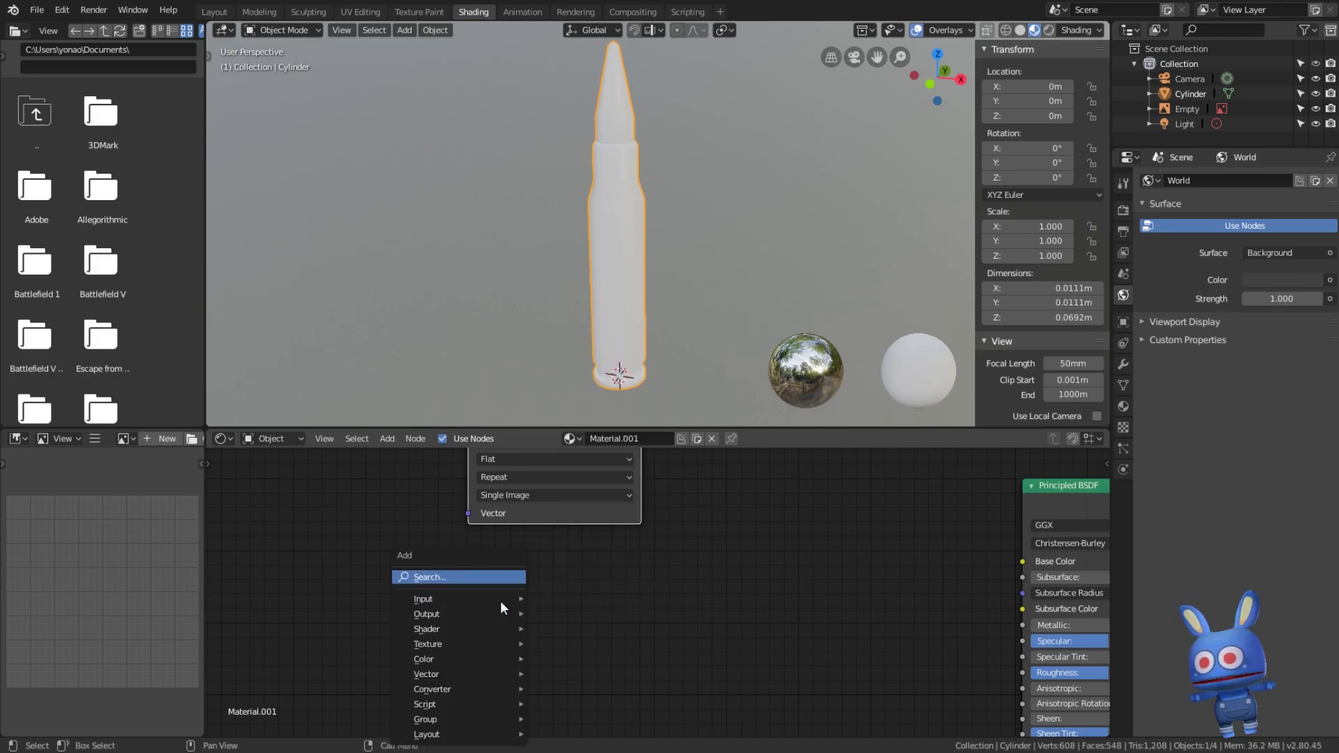
{"action": "key", "text": "Return"}
{"action": "type", "text": "im"}
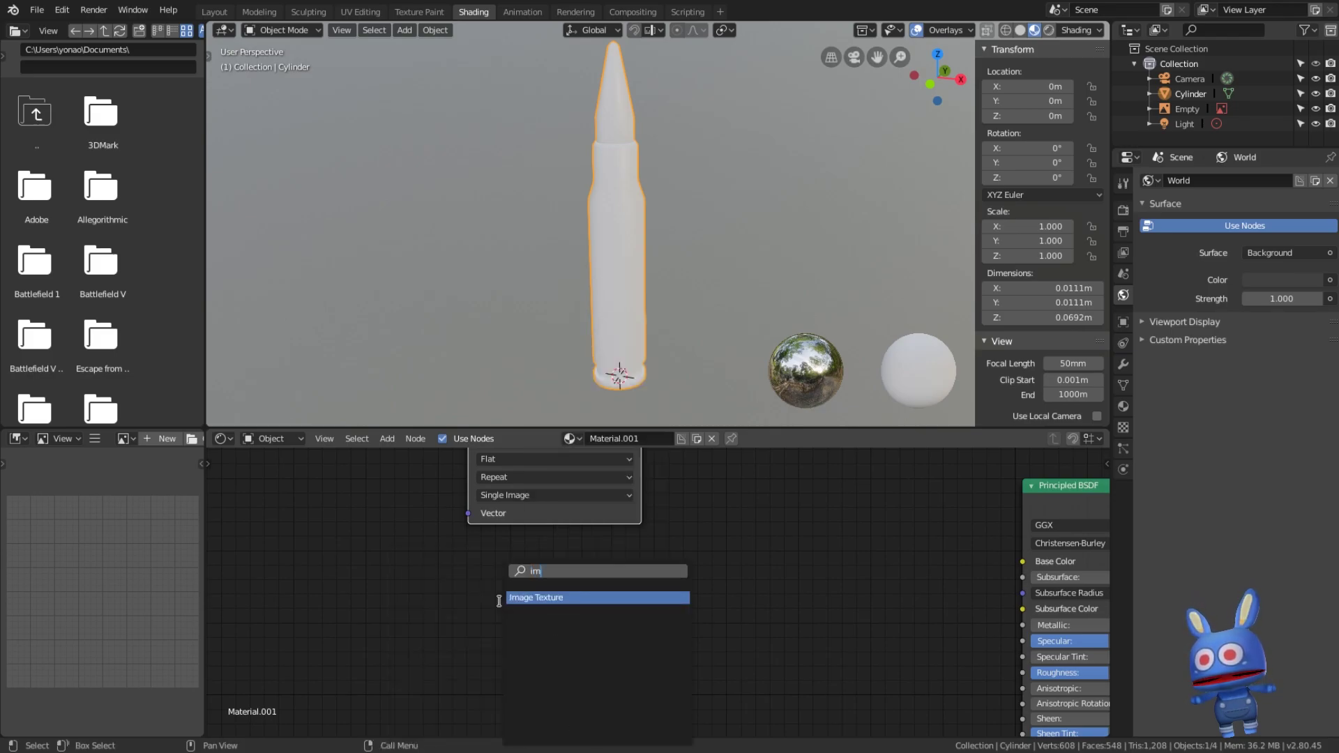
{"action": "key", "text": "Return"}
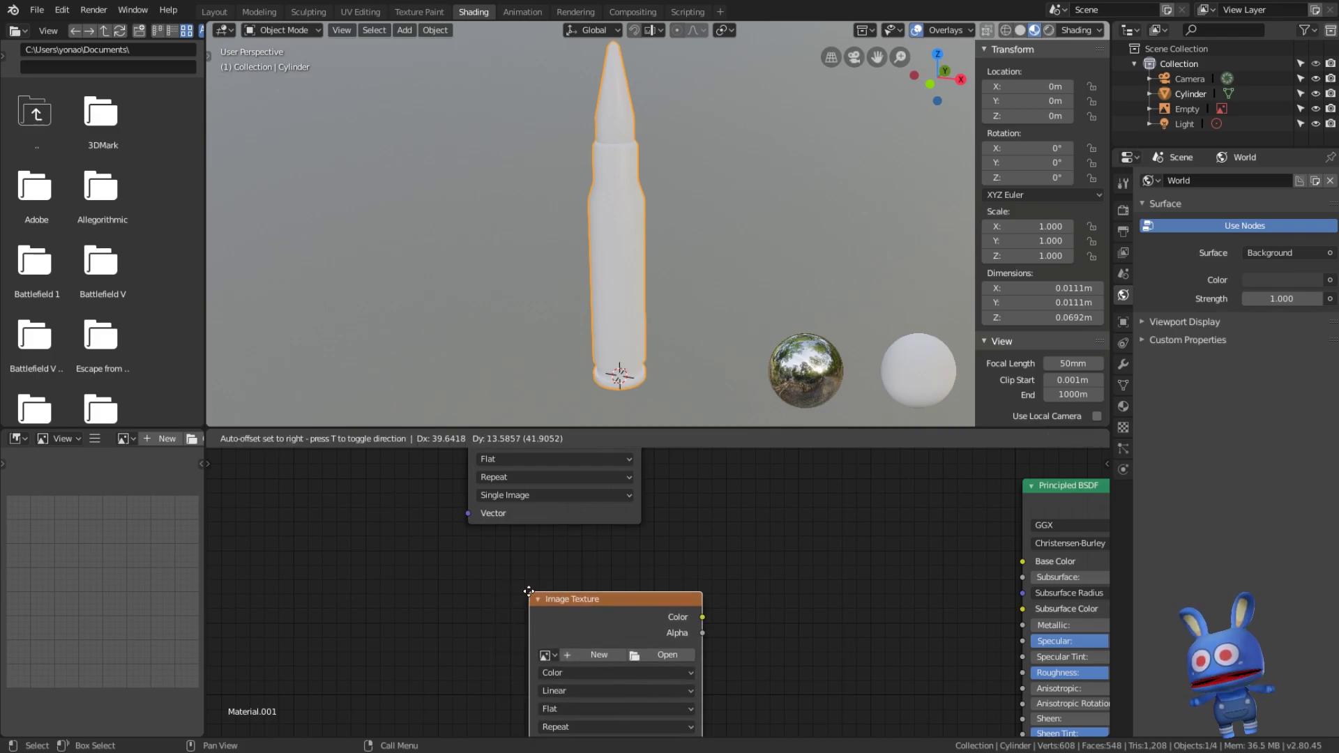
{"action": "left_click", "coordinate": [483, 549]}
{"action": "left_click", "coordinate": [598, 612]}
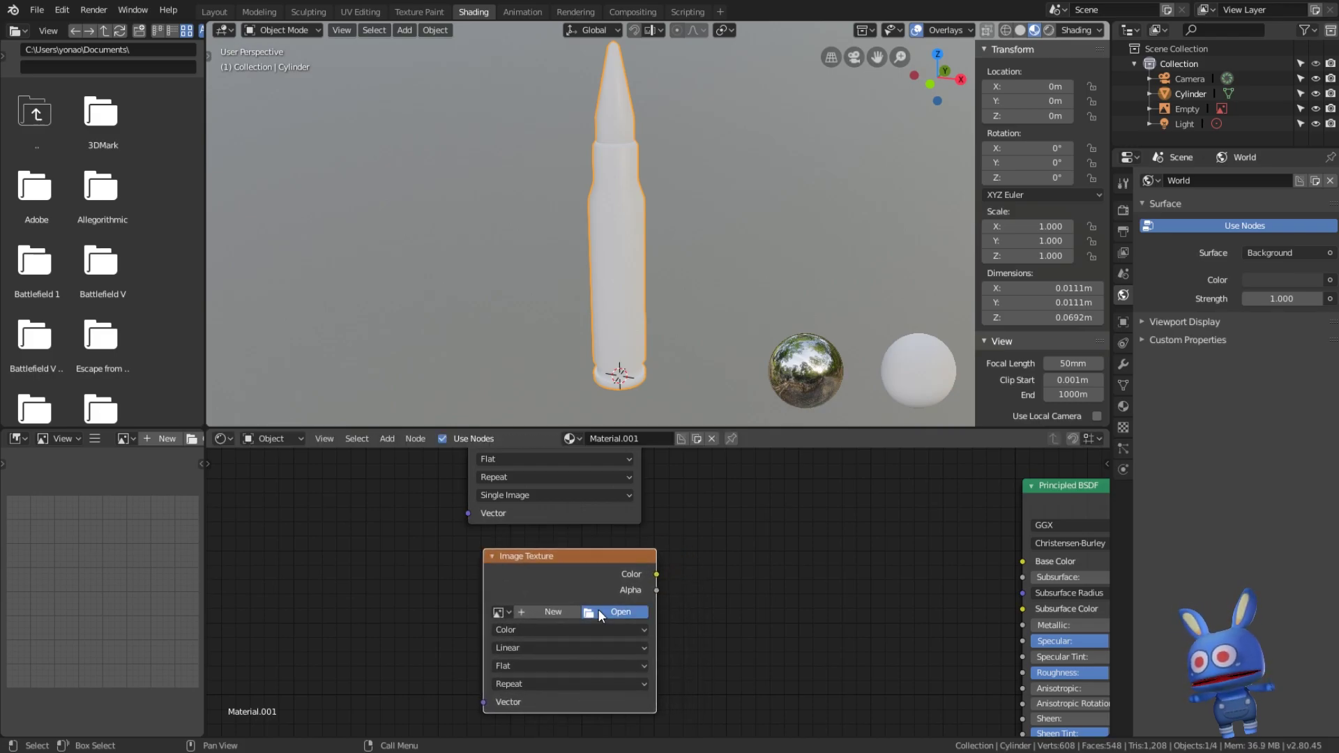
{"action": "left_click", "coordinate": [232, 103]}
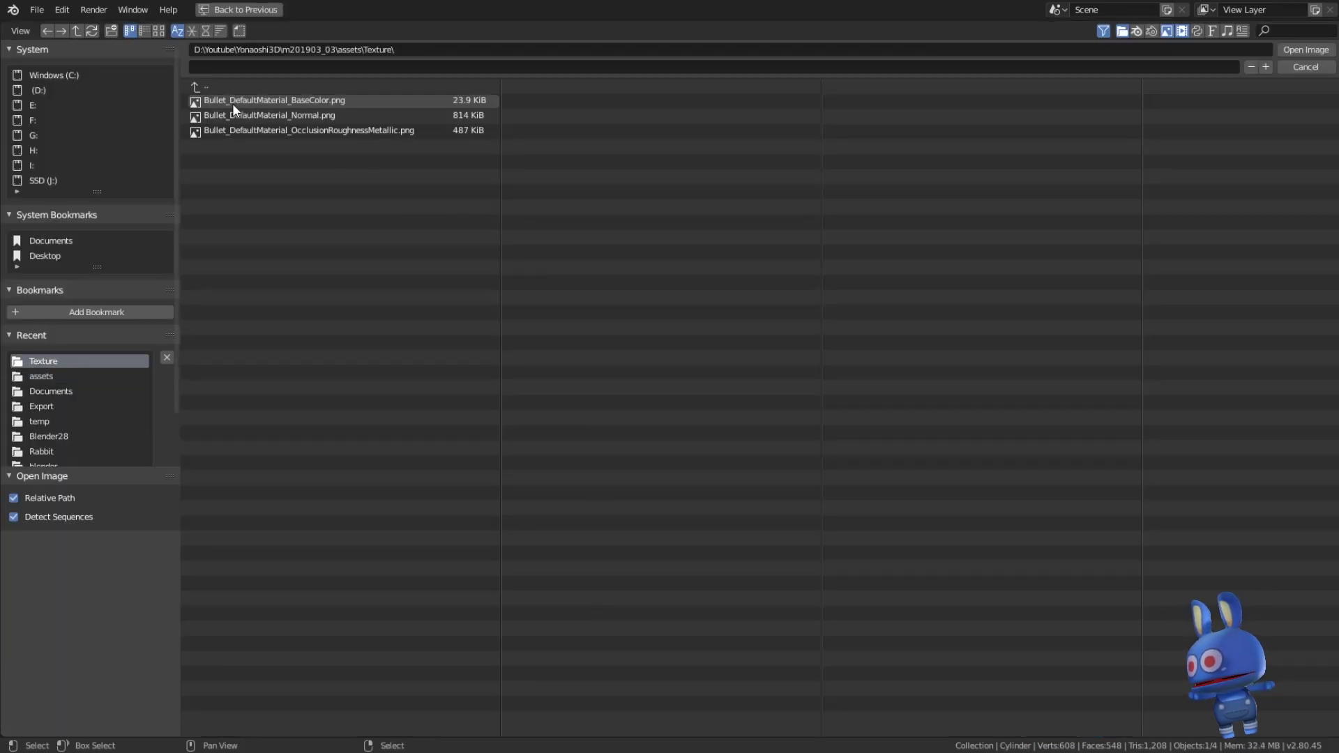
{"action": "double_click", "coordinate": [342, 114]}
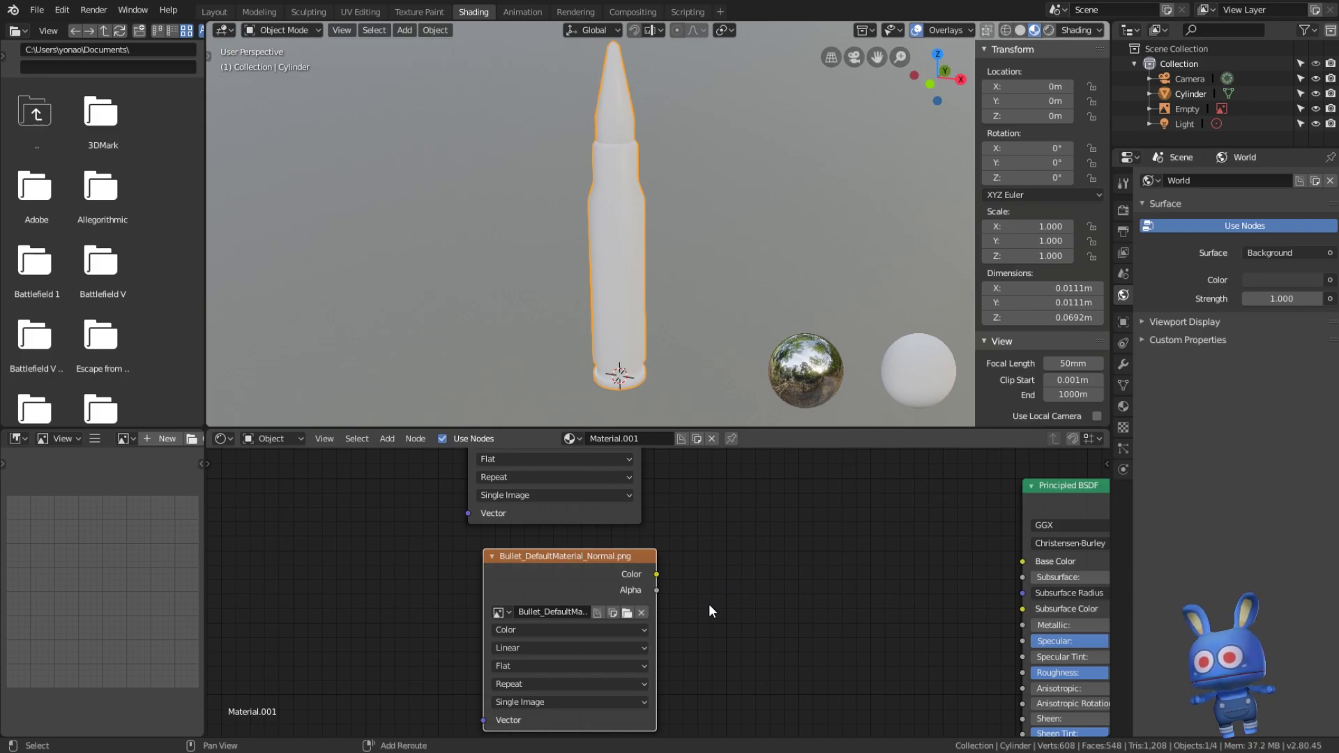
Set the normal texture's colour space to Non-Color Data
{"action": "key", "text": "KP_Decimal"}
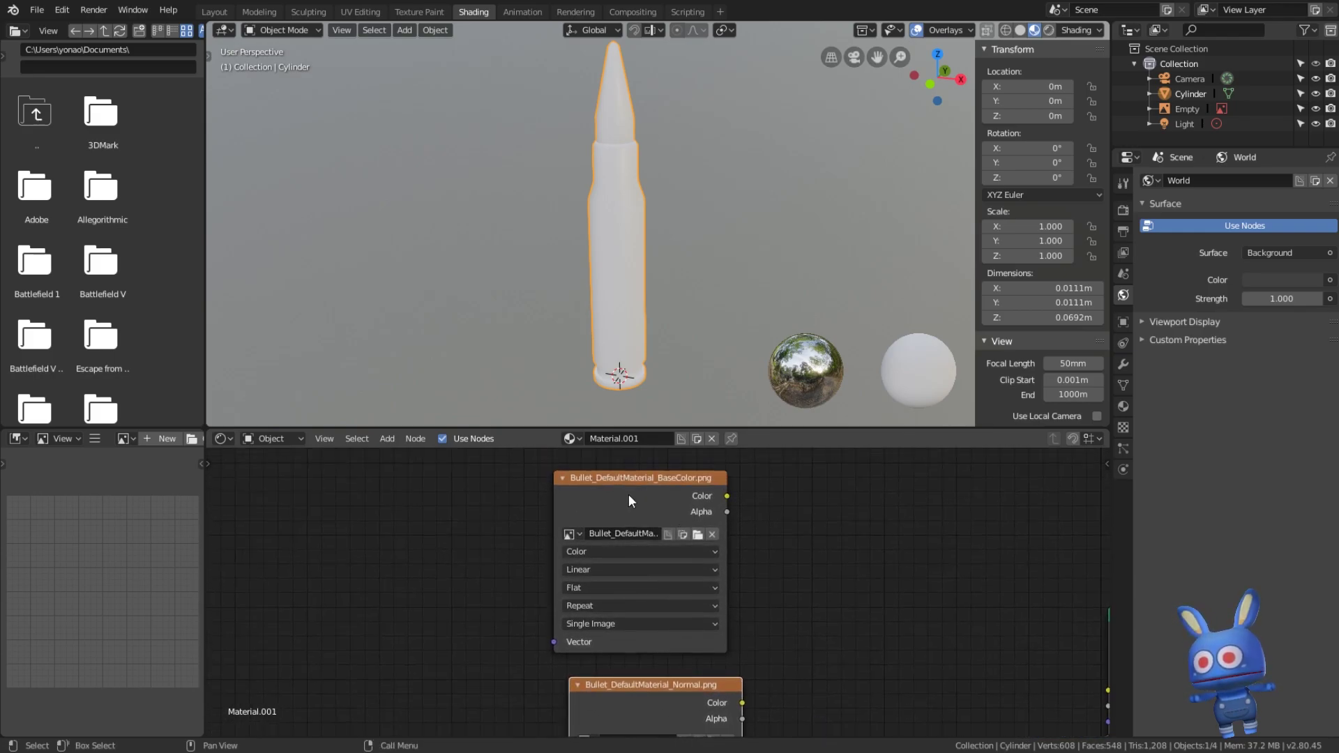
{"action": "scroll", "coordinate": [809, 593], "scroll_direction": "down", "scroll_amount": 5, "text": "shift"}
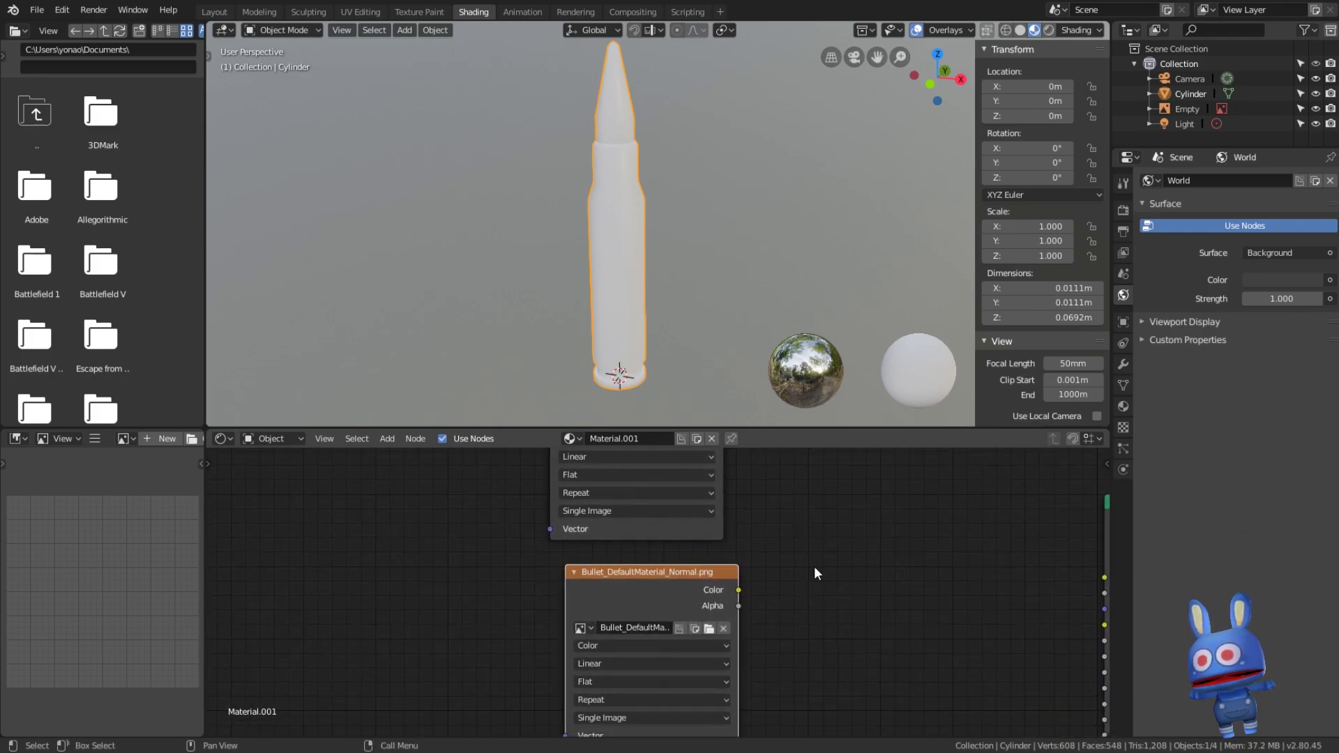
{"action": "scroll", "coordinate": [815, 557], "scroll_direction": "down", "scroll_amount": 3, "text": "shift"}
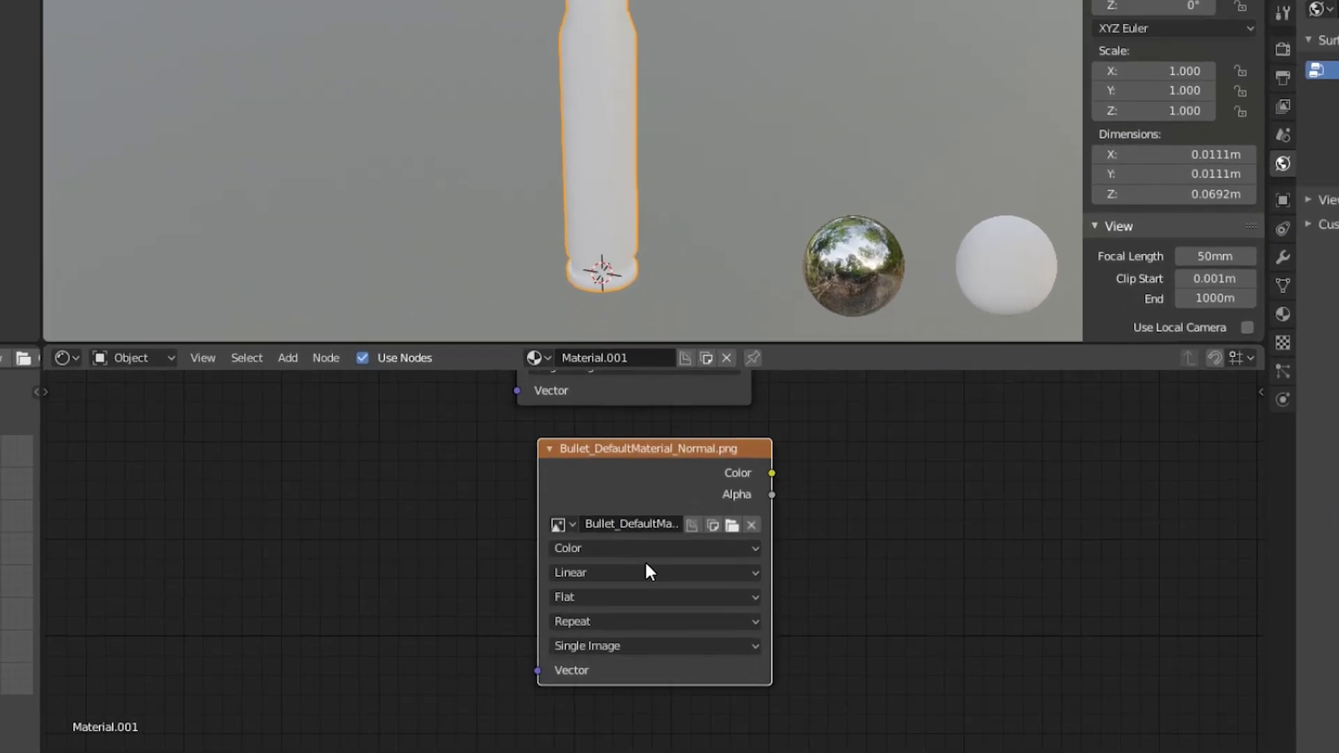
{"action": "scroll", "coordinate": [891, 484], "scroll_direction": "up", "scroll_amount": 1}
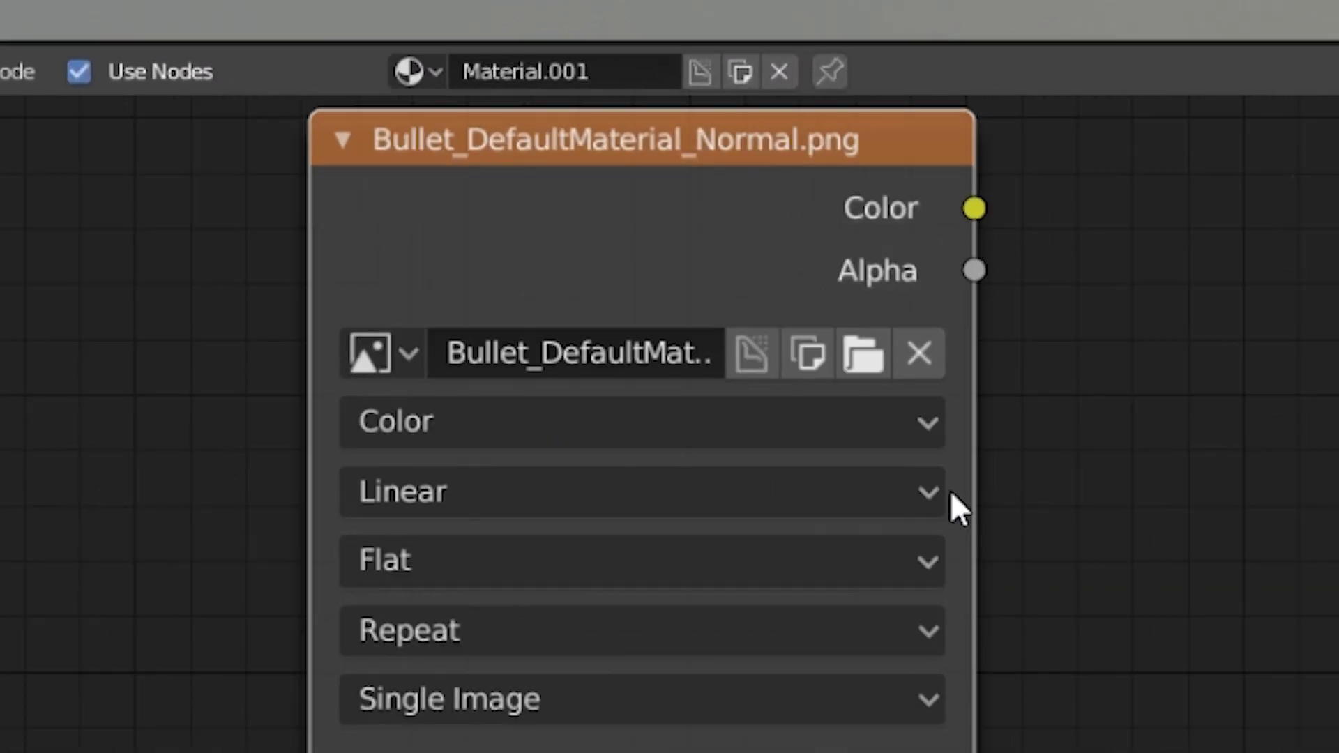
{"action": "left_click", "coordinate": [463, 421]}
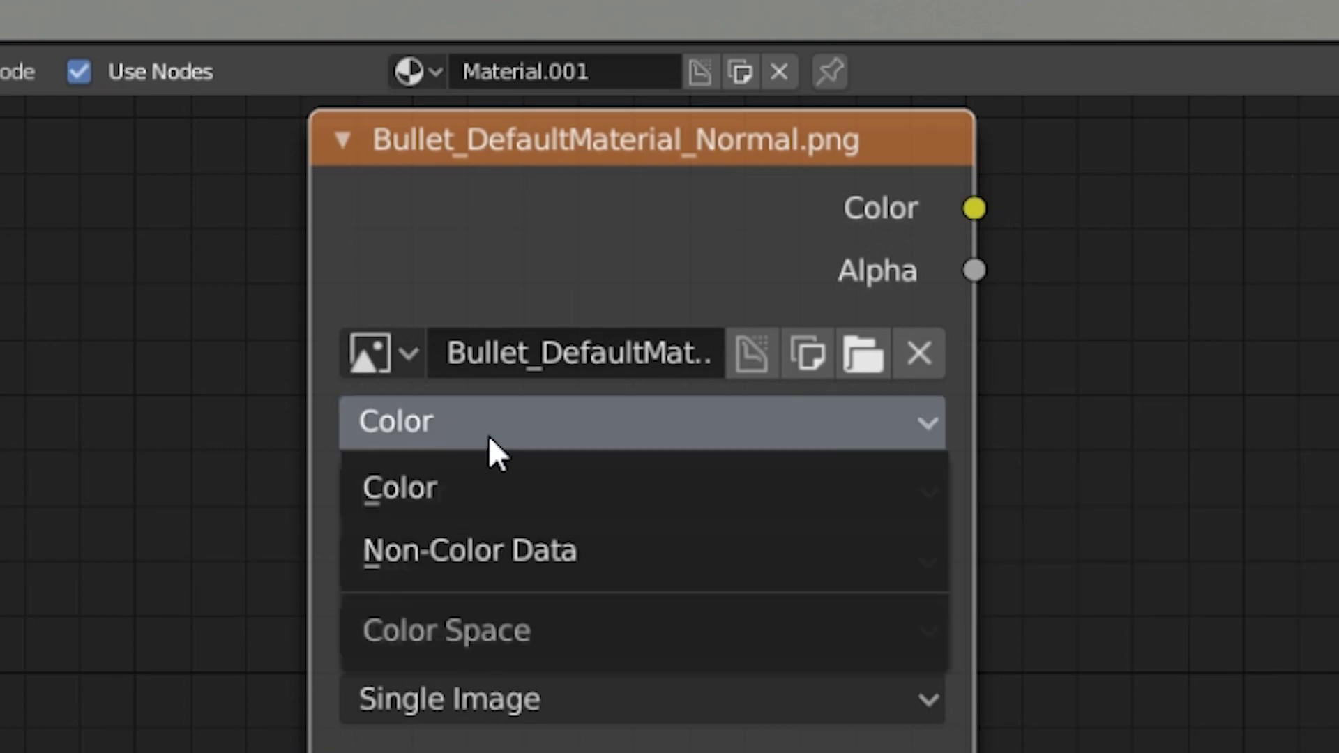
{"action": "left_click", "coordinate": [650, 556]}
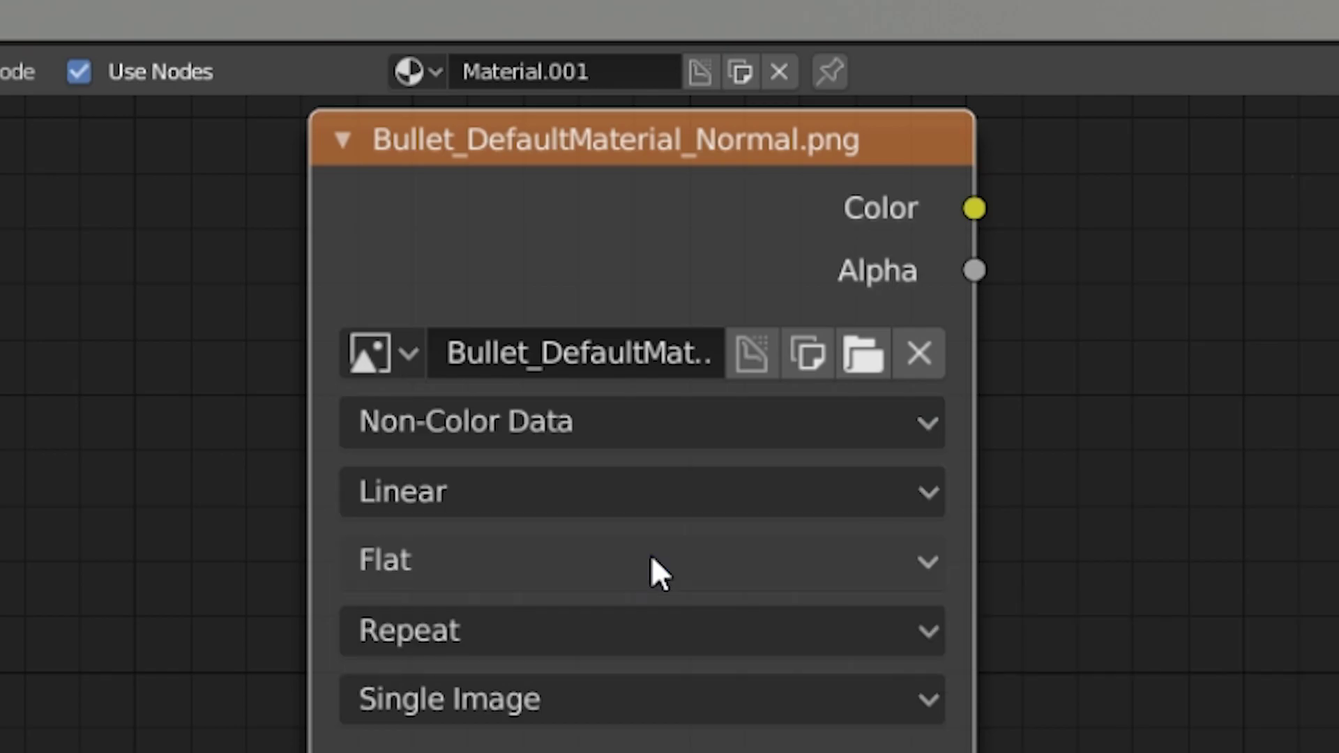
{"action": "scroll", "coordinate": [960, 490], "scroll_direction": "down", "scroll_amount": 3}
{"action": "scroll", "coordinate": [961, 493], "scroll_direction": "down", "scroll_amount": 2}
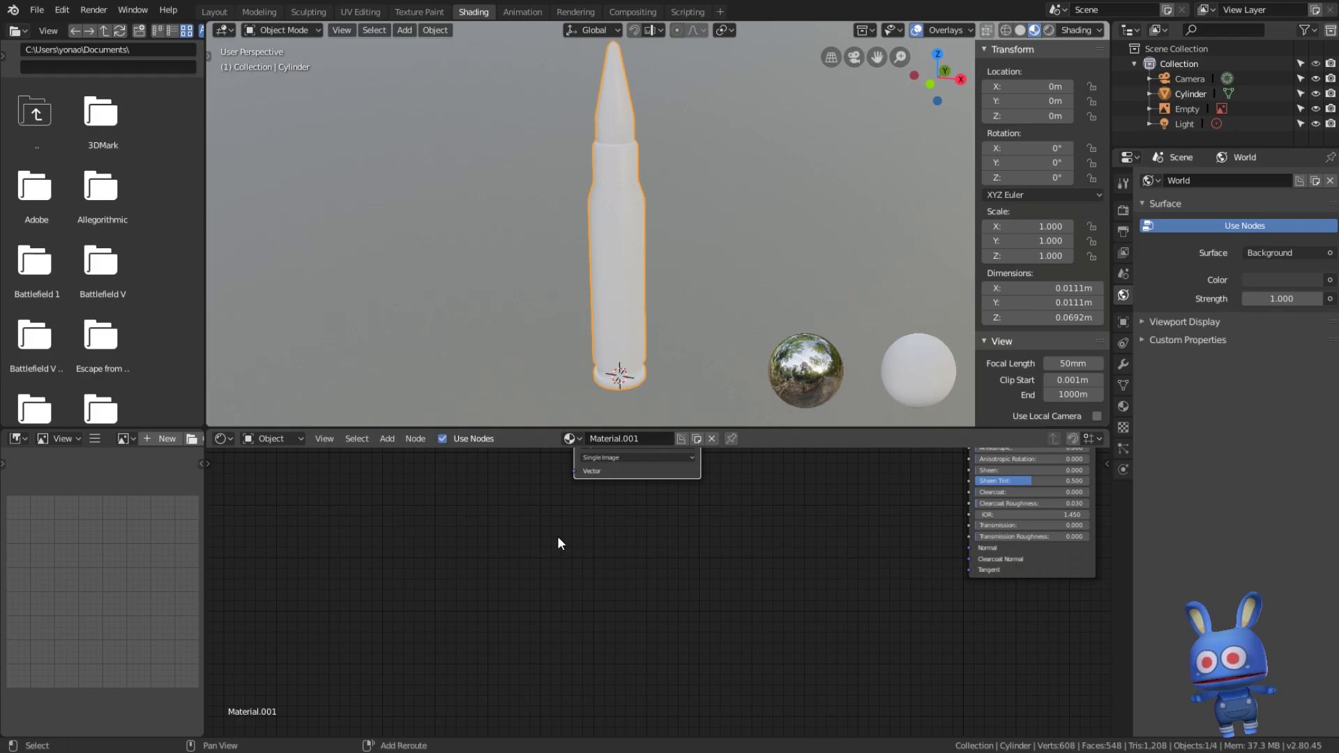
Add a third Image Texture node loaded with Bullet_DefaultMaterial_OcclusionRoughnessMetallic.png
{"action": "key", "text": "shift+a"}
{"action": "type", "text": "im"}
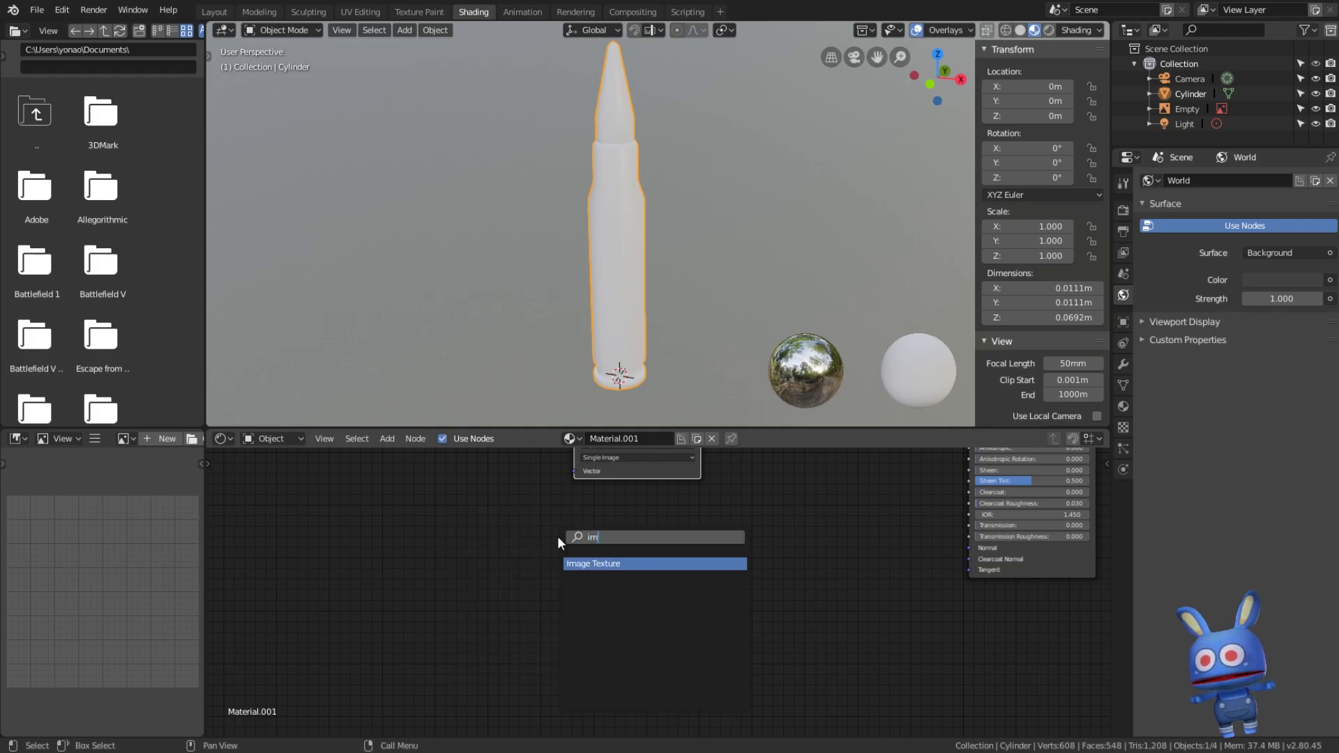
{"action": "key", "text": "Return"}
{"action": "left_click", "coordinate": [583, 537]}
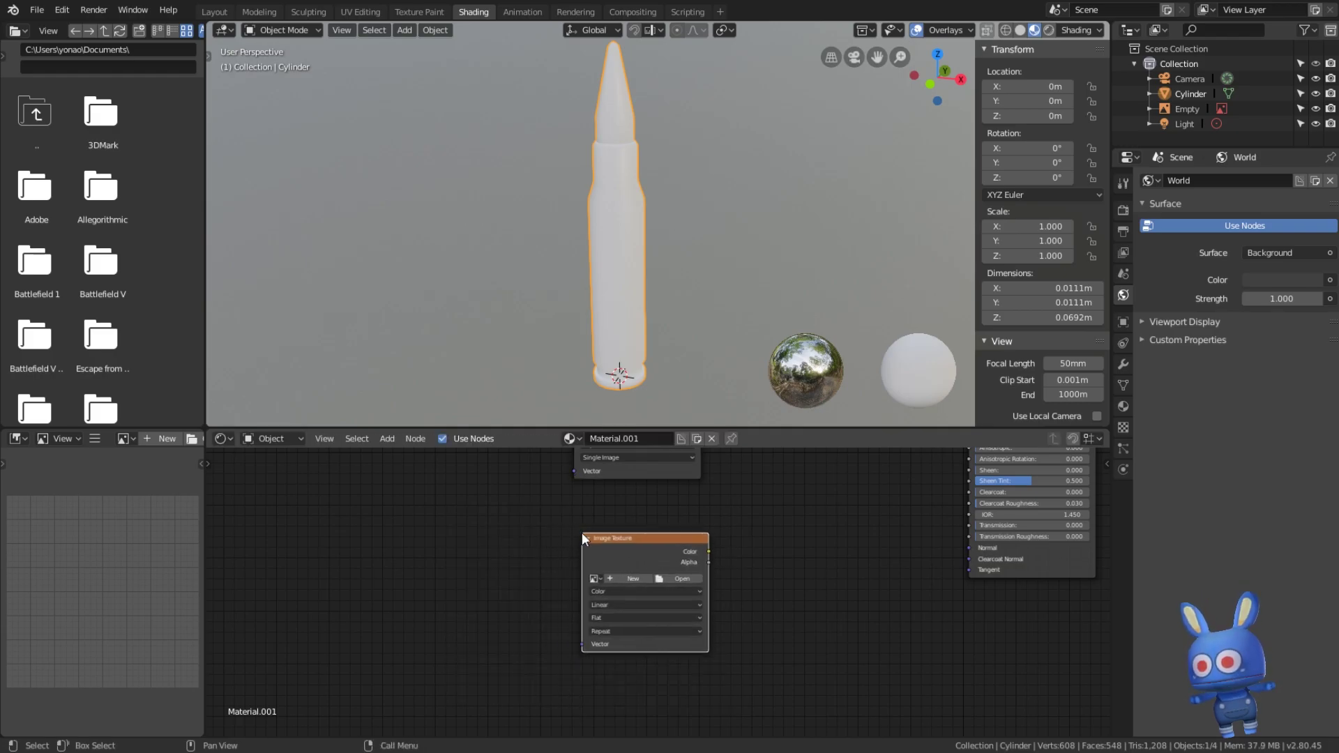
{"action": "left_click", "coordinate": [674, 581]}
{"action": "left_click", "coordinate": [246, 102]}
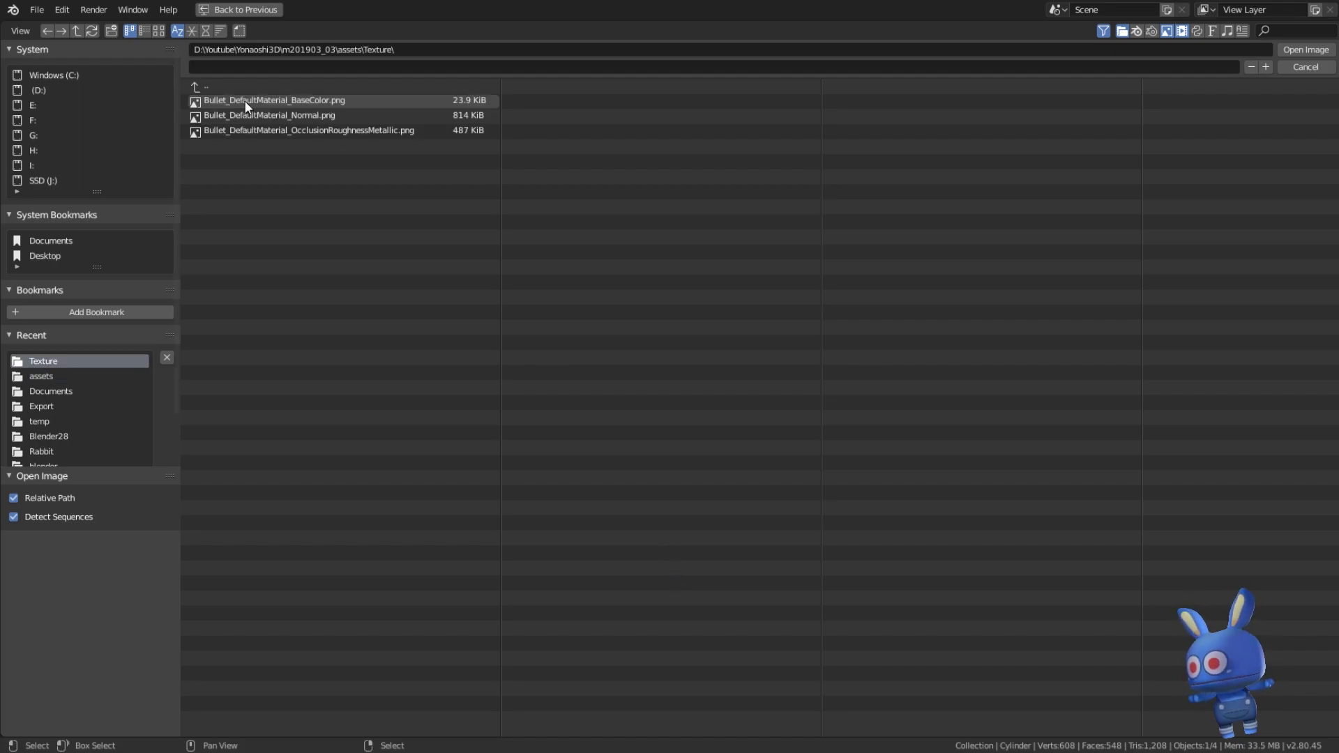
{"action": "double_click", "coordinate": [324, 132]}
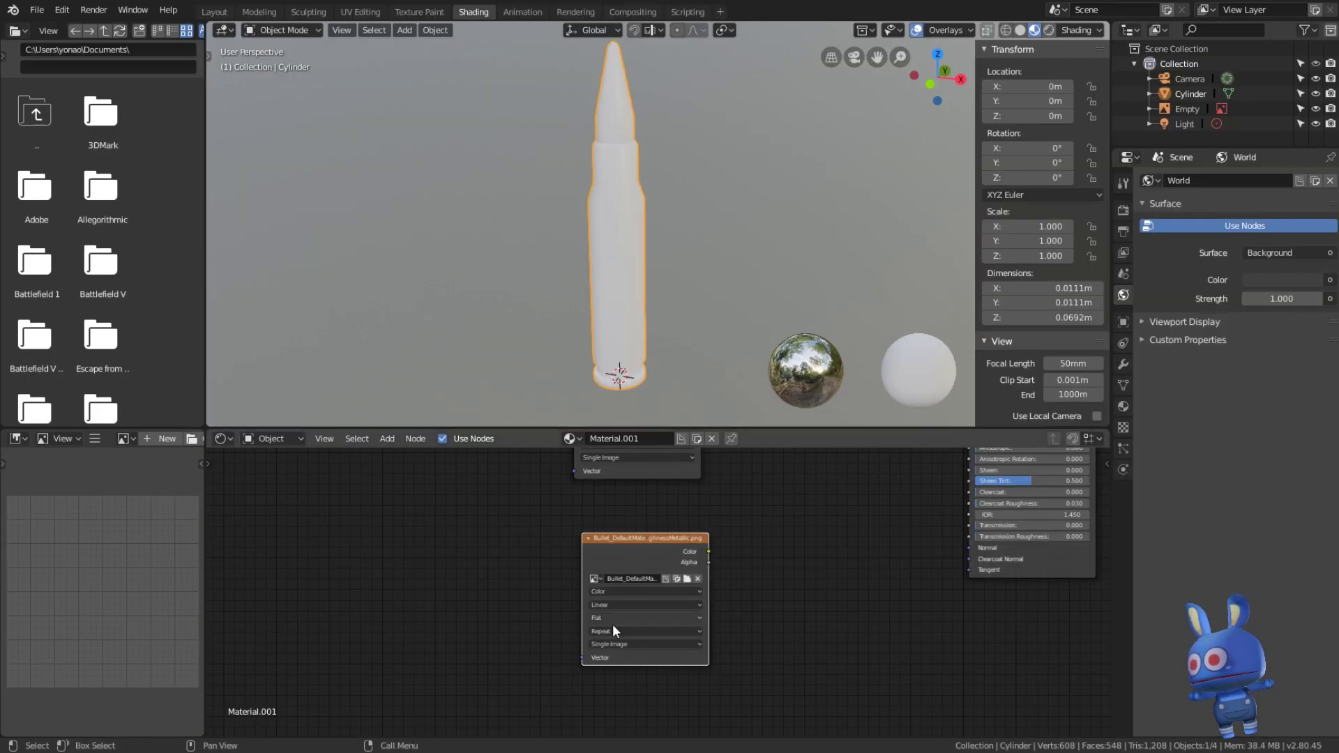
Set that texture's colour space to Non-Color Data and frame all the nodes
{"action": "scroll", "coordinate": [700, 713], "scroll_direction": "up", "scroll_amount": 1}
{"action": "scroll", "coordinate": [792, 647], "scroll_direction": "up", "scroll_amount": 2}
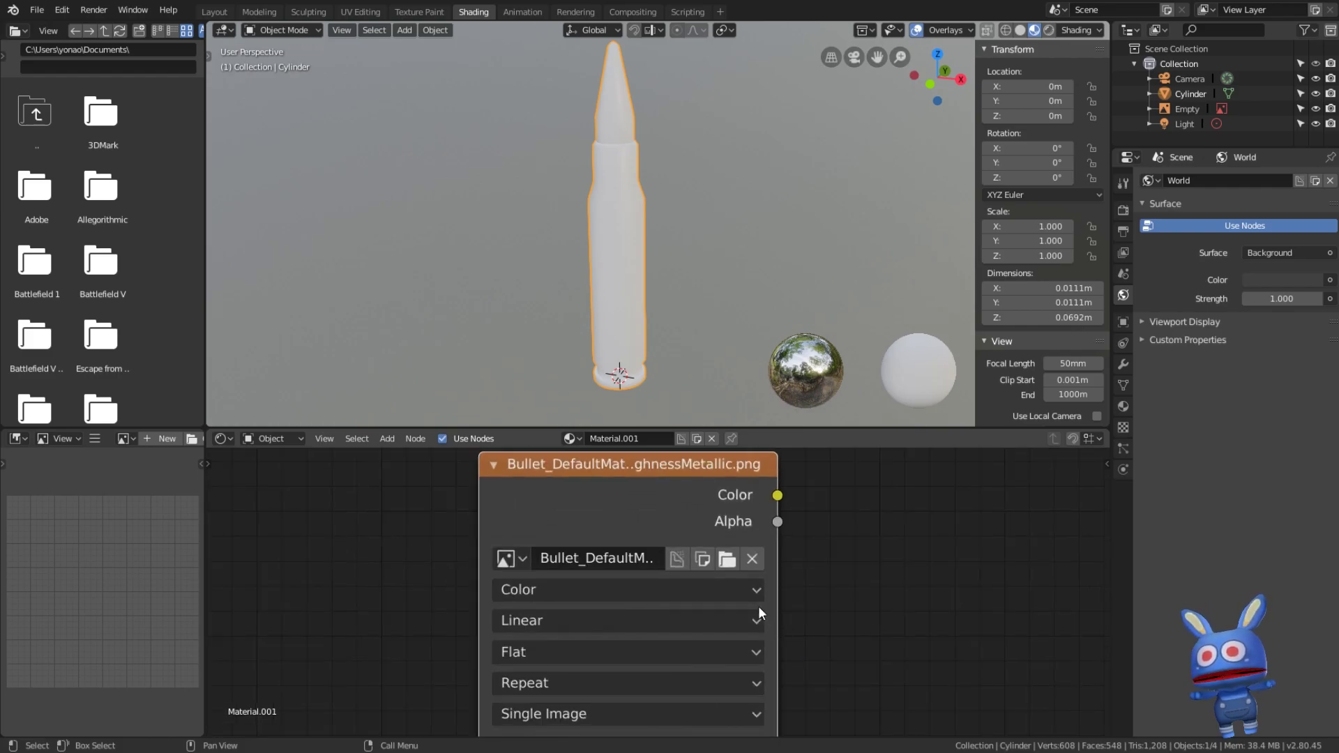
{"action": "left_click", "coordinate": [741, 588]}
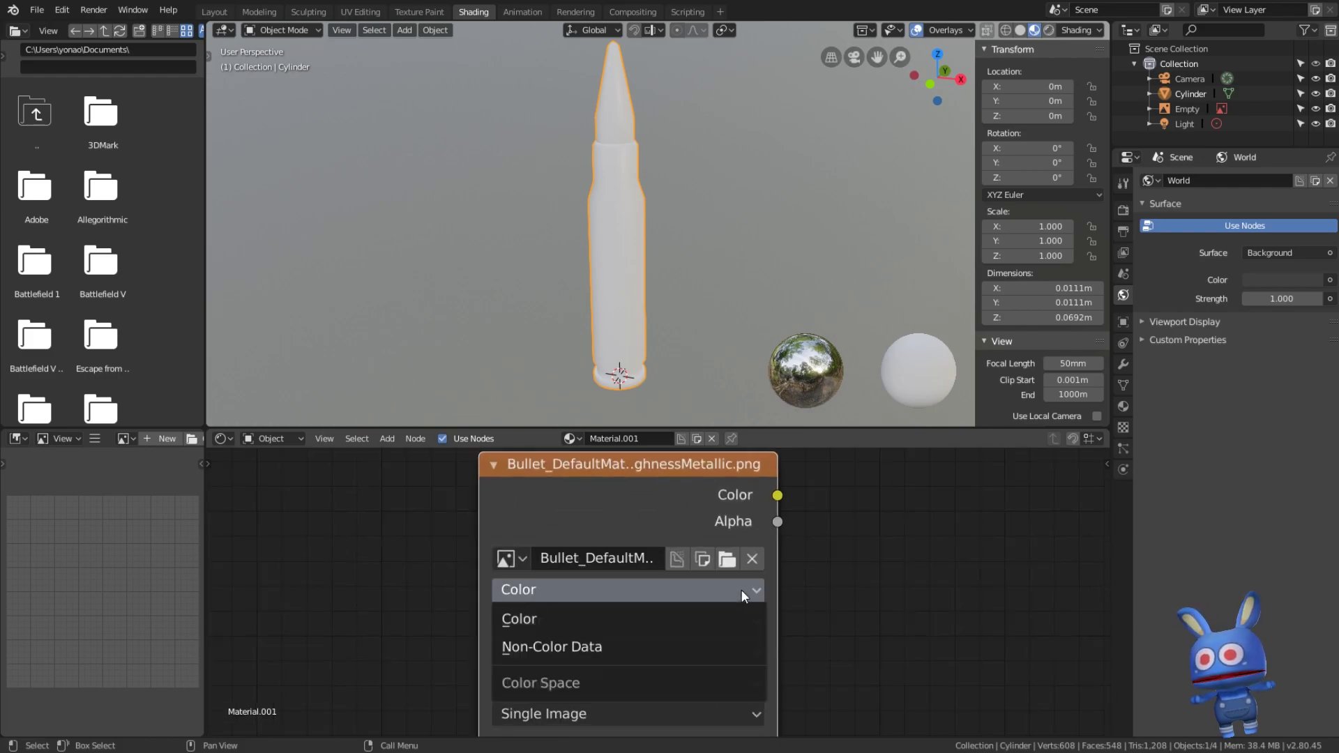
{"action": "left_click", "coordinate": [713, 639]}
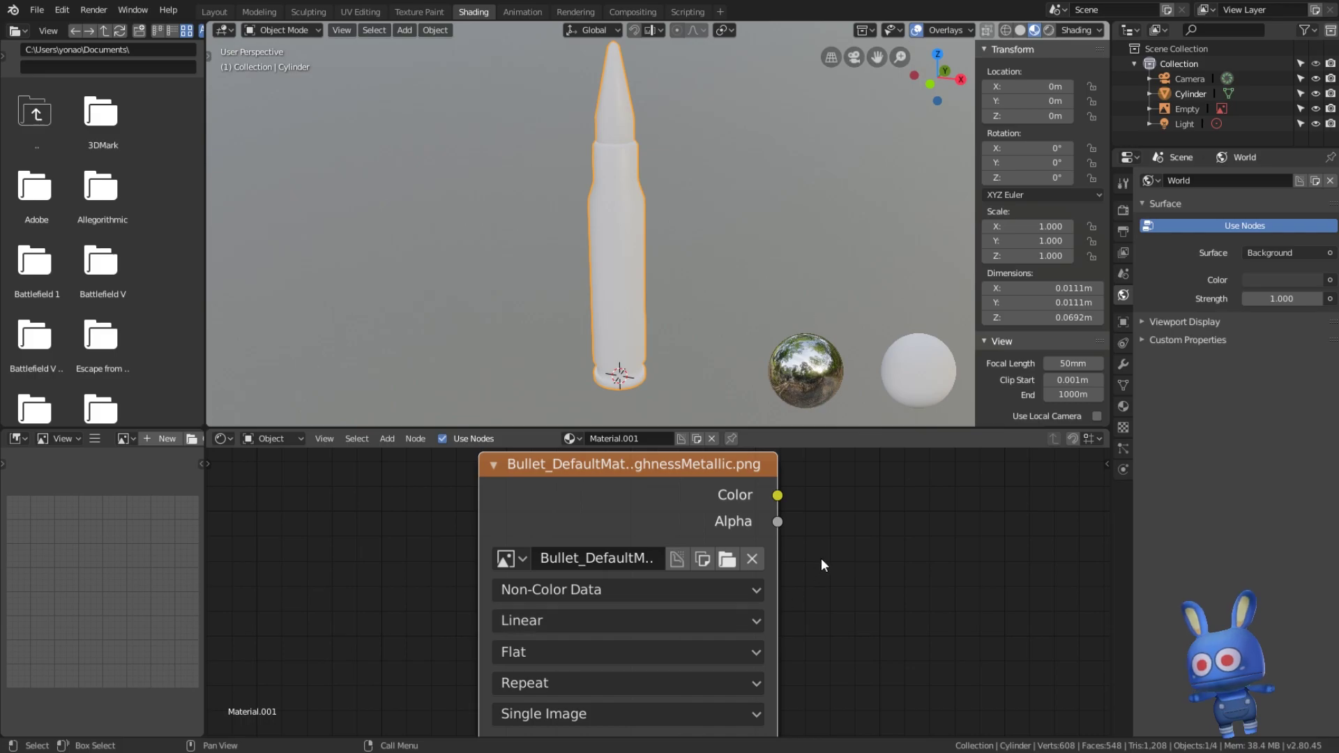
{"action": "scroll", "coordinate": [821, 558], "scroll_direction": "down", "scroll_amount": 1}
{"action": "scroll", "coordinate": [821, 557], "scroll_direction": "down", "scroll_amount": 2}
{"action": "scroll", "coordinate": [821, 555], "scroll_direction": "down", "scroll_amount": 2}
{"action": "middle_click_drag", "start_coordinate": [784, 509], "coordinate": [747, 598]}
{"action": "mouse_move", "coordinate": [703, 518]}
{"action": "middle_mouse_down"}
{"action": "mouse_move", "coordinate": [684, 579]}
{"action": "mouse_move", "coordinate": [721, 612]}
{"action": "middle_mouse_up"}
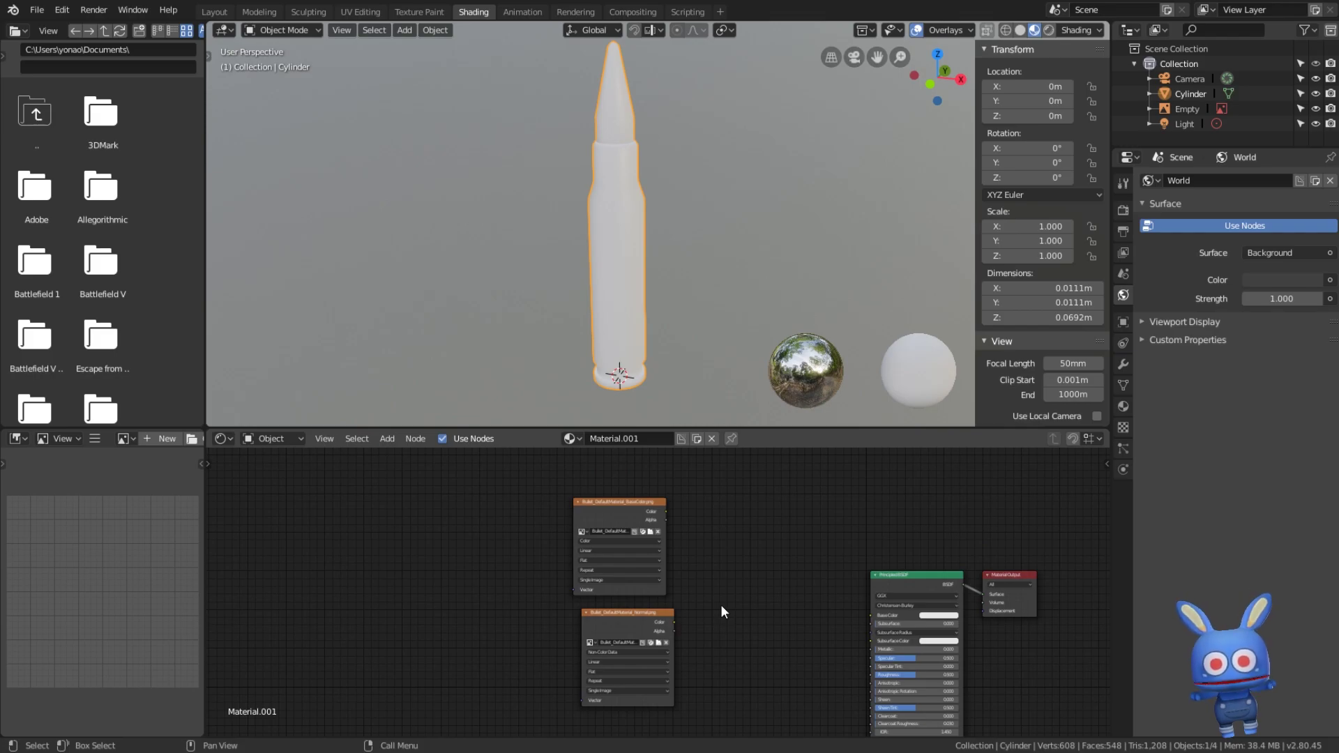
Move the BaseColor image node next to the Principled BSDF
{"action": "scroll", "coordinate": [720, 549], "scroll_direction": "up", "scroll_amount": 2}
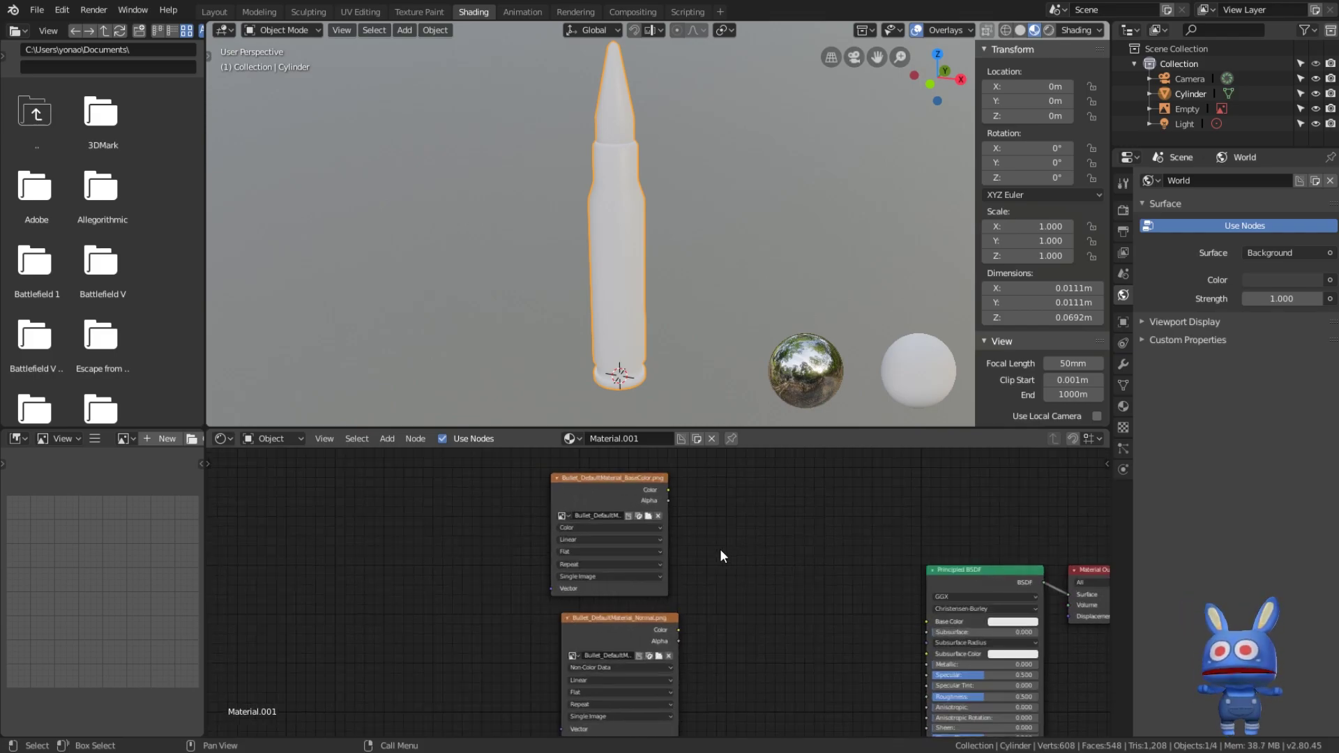
{"action": "middle_click_drag", "start_coordinate": [720, 504], "coordinate": [711, 567]}
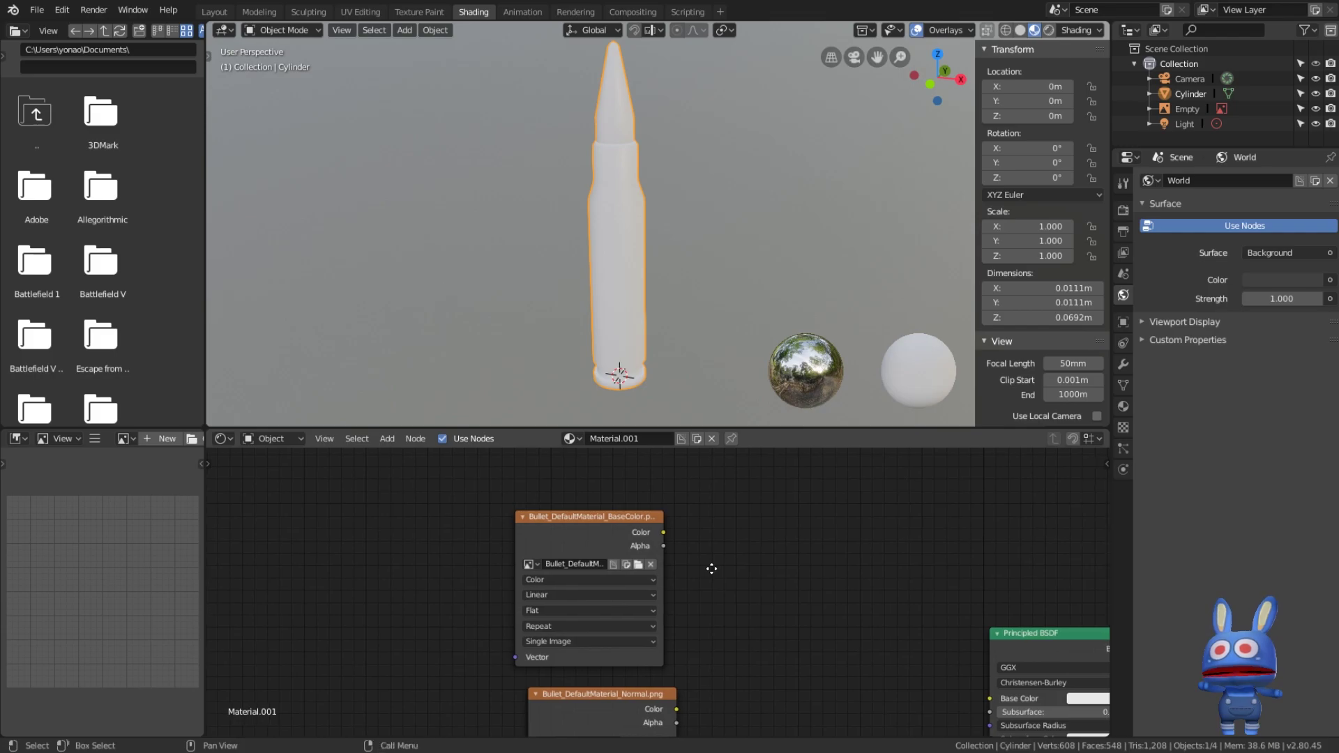
{"action": "middle_click_drag", "start_coordinate": [857, 580], "coordinate": [825, 554]}
{"action": "scroll", "coordinate": [839, 567], "scroll_direction": "up", "scroll_amount": 3}
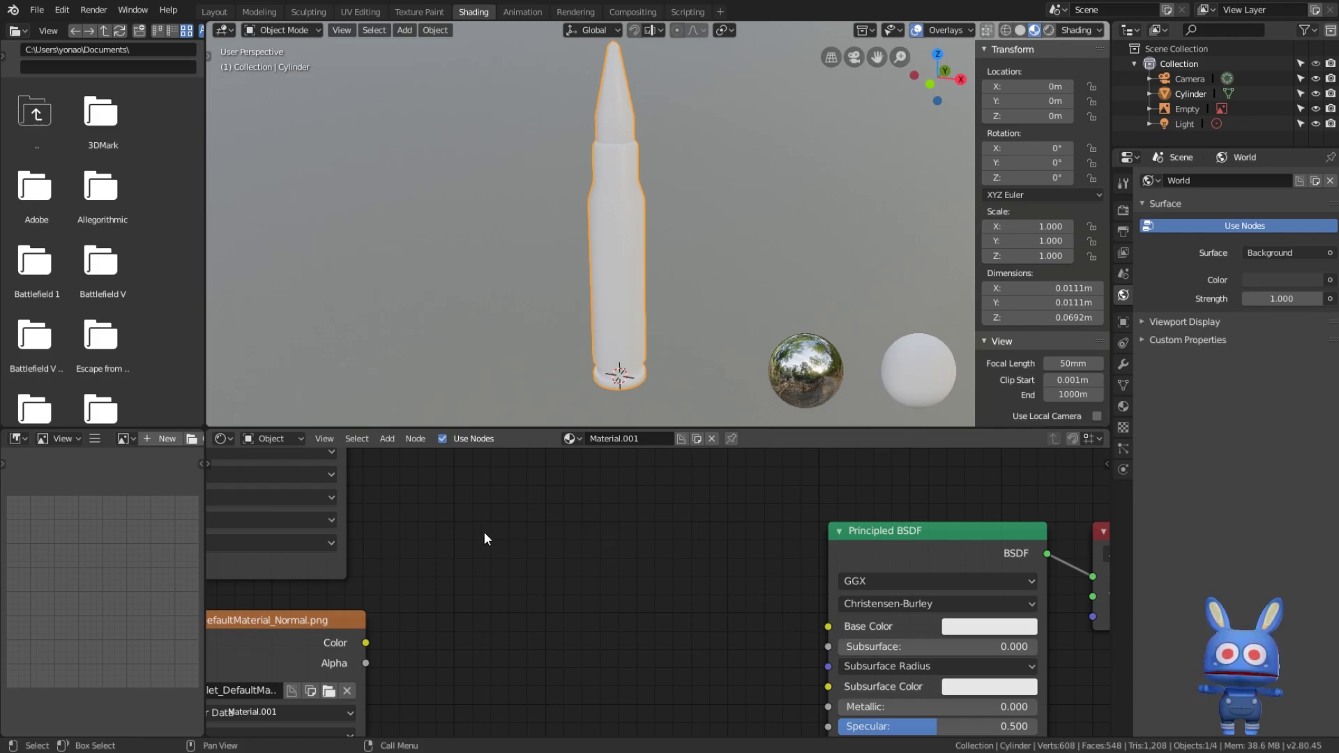
{"action": "mouse_move", "coordinate": [483, 532]}
{"action": "middle_mouse_down"}
{"action": "mouse_move", "coordinate": [622, 606]}
{"action": "mouse_move", "coordinate": [670, 652]}
{"action": "mouse_move", "coordinate": [690, 704]}
{"action": "middle_mouse_up"}
{"action": "left_click_drag", "start_coordinate": [466, 544], "coordinate": [769, 544]}
{"action": "middle_click_drag", "start_coordinate": [972, 568], "coordinate": [728, 477]}
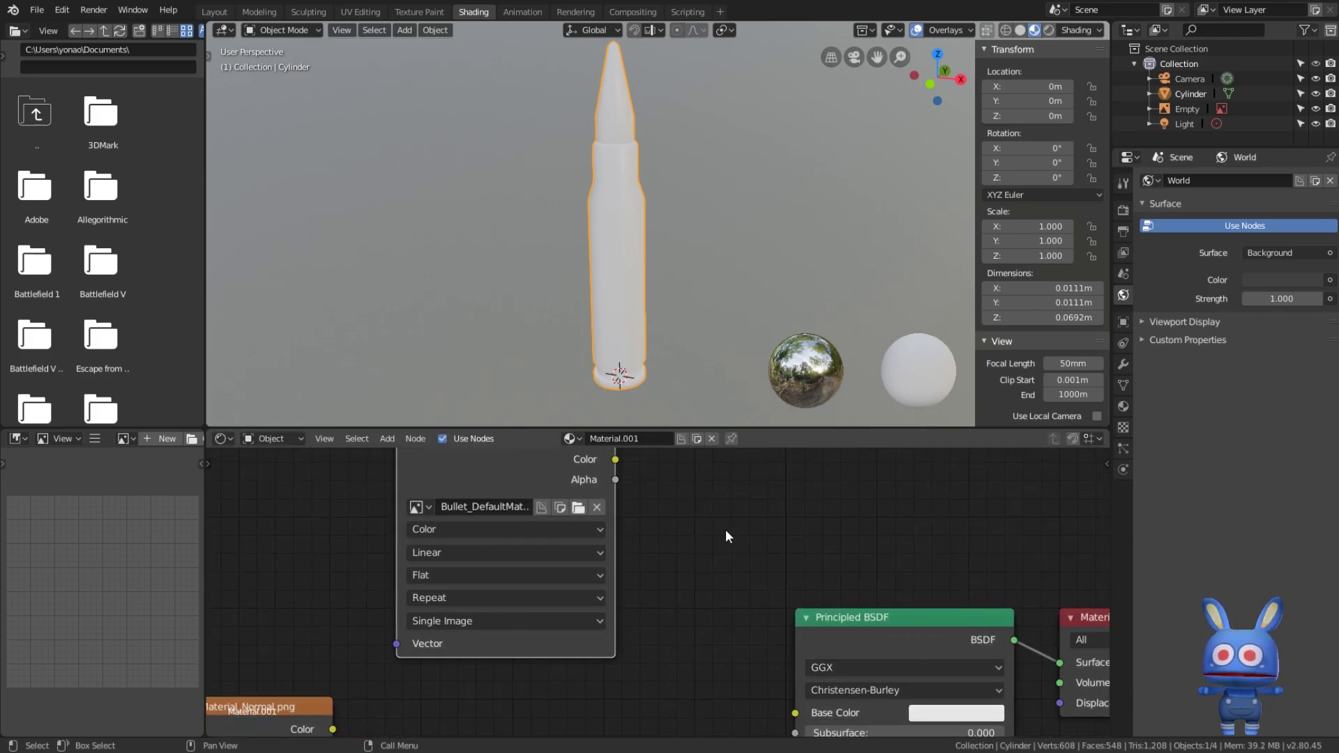
{"action": "scroll", "coordinate": [718, 537], "scroll_direction": "down", "scroll_amount": 1}
{"action": "scroll", "coordinate": [711, 544], "scroll_direction": "down", "scroll_amount": 1}
{"action": "scroll", "coordinate": [697, 537], "scroll_direction": "down", "scroll_amount": 1}
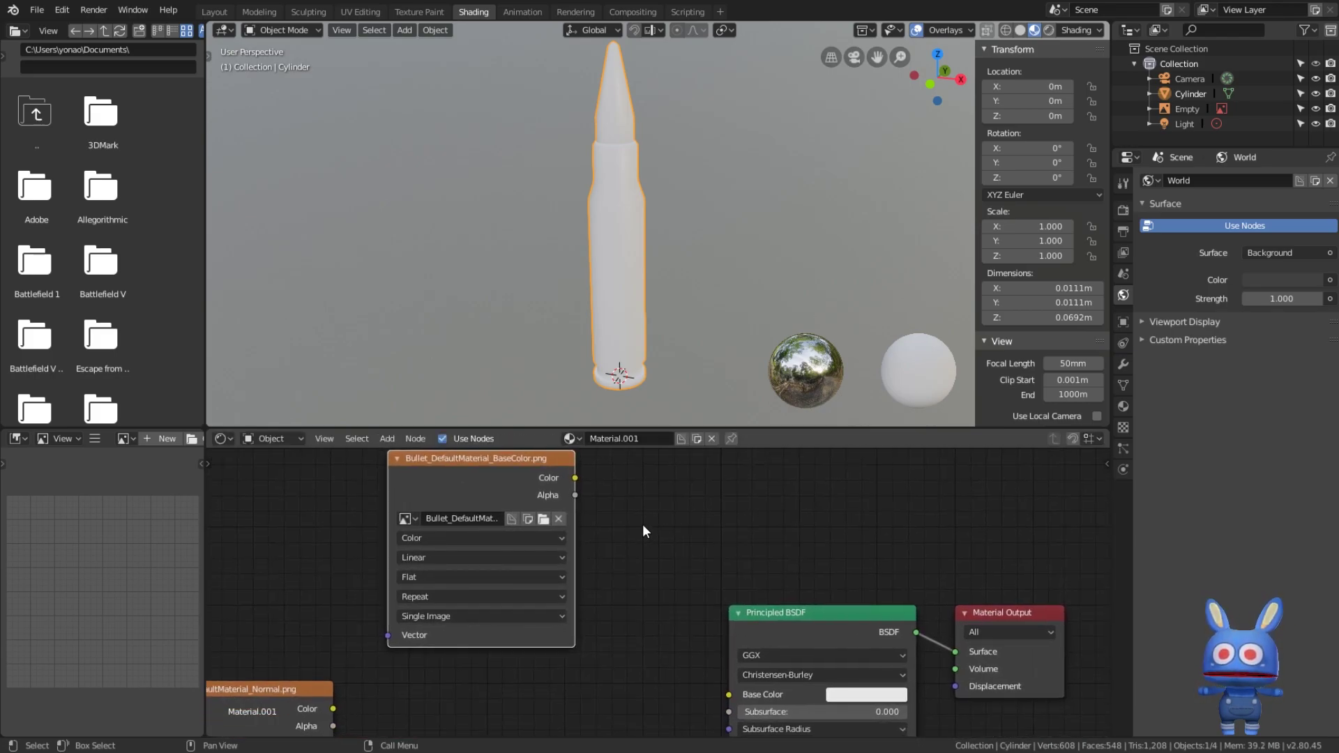
Connect the BaseColor texture's Color to the Principled BSDF's Base Color input
{"action": "left_click_drag", "start_coordinate": [576, 479], "coordinate": [718, 694]}
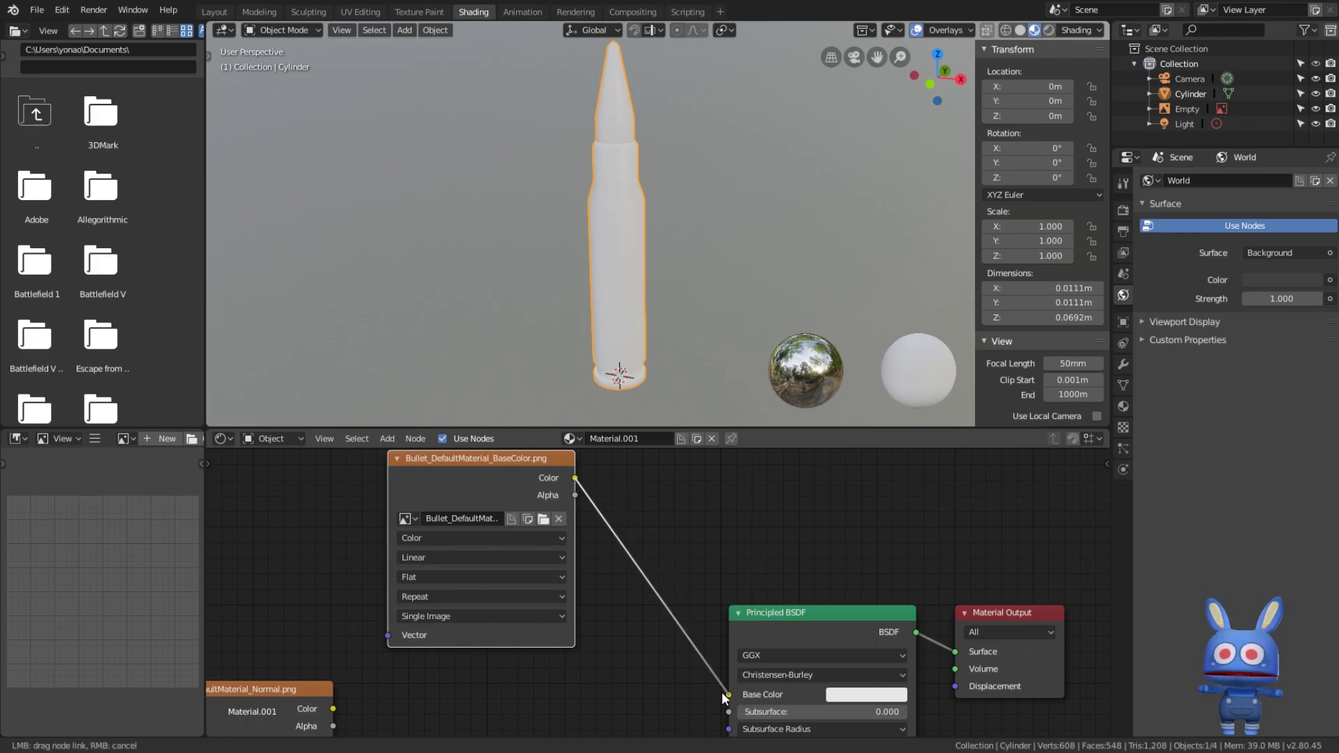
{"action": "left_click_drag", "start_coordinate": [722, 692], "coordinate": [722, 692]}
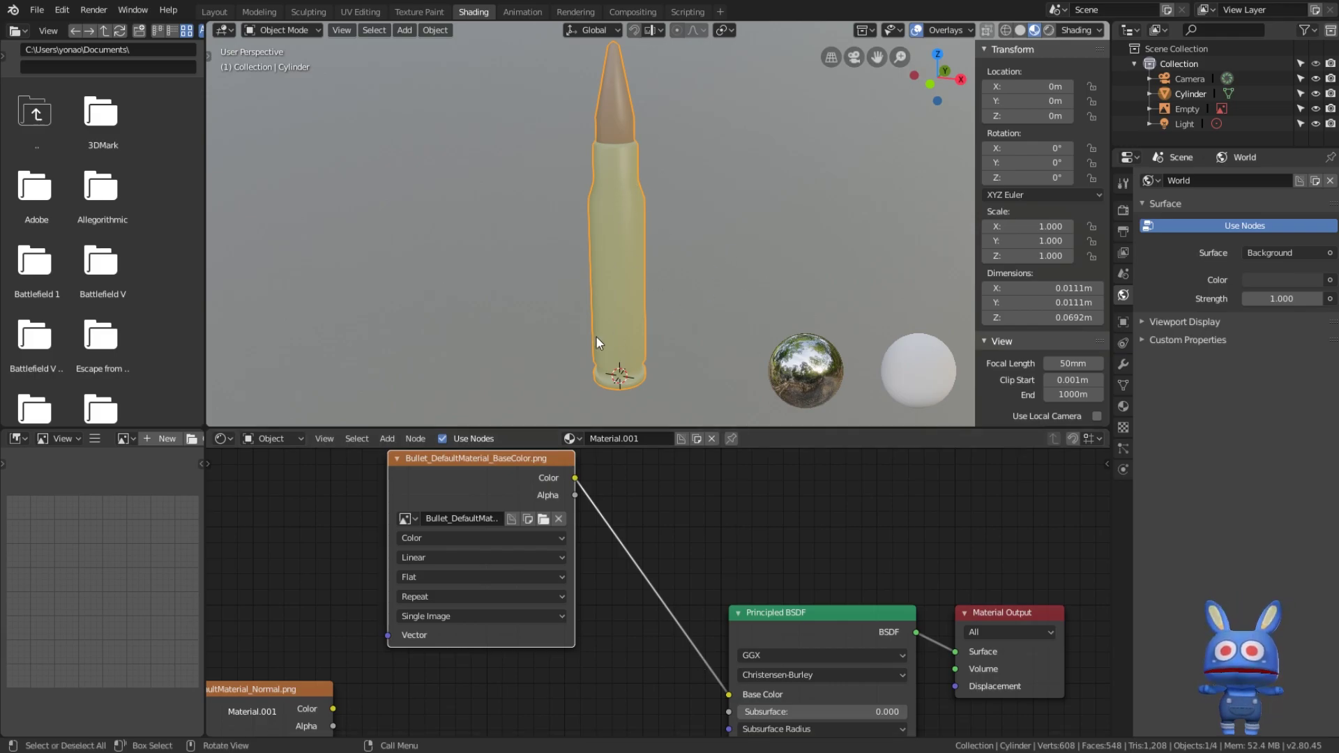
{"action": "middle_click_drag", "start_coordinate": [634, 631], "coordinate": [605, 588]}
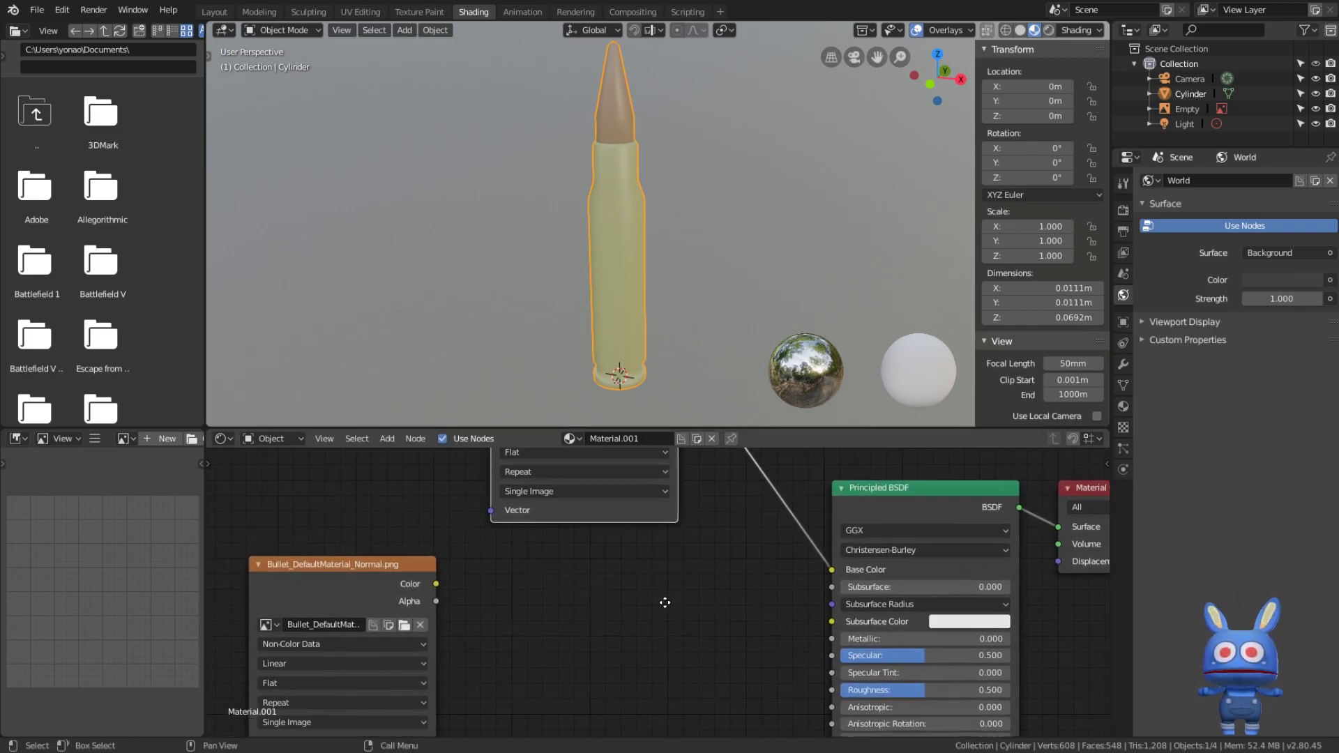
{"action": "middle_click_drag", "start_coordinate": [478, 531], "coordinate": [535, 525]}
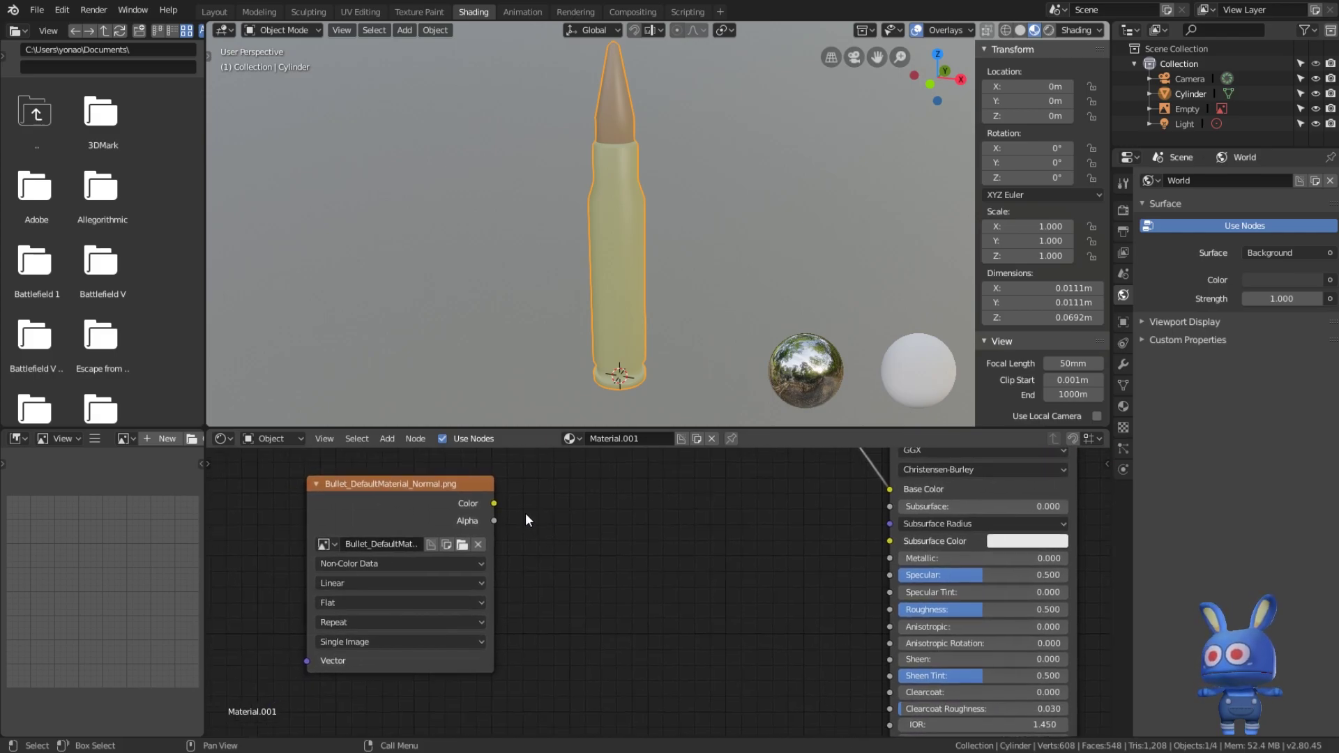
{"action": "middle_click_drag", "start_coordinate": [768, 642], "coordinate": [642, 470]}
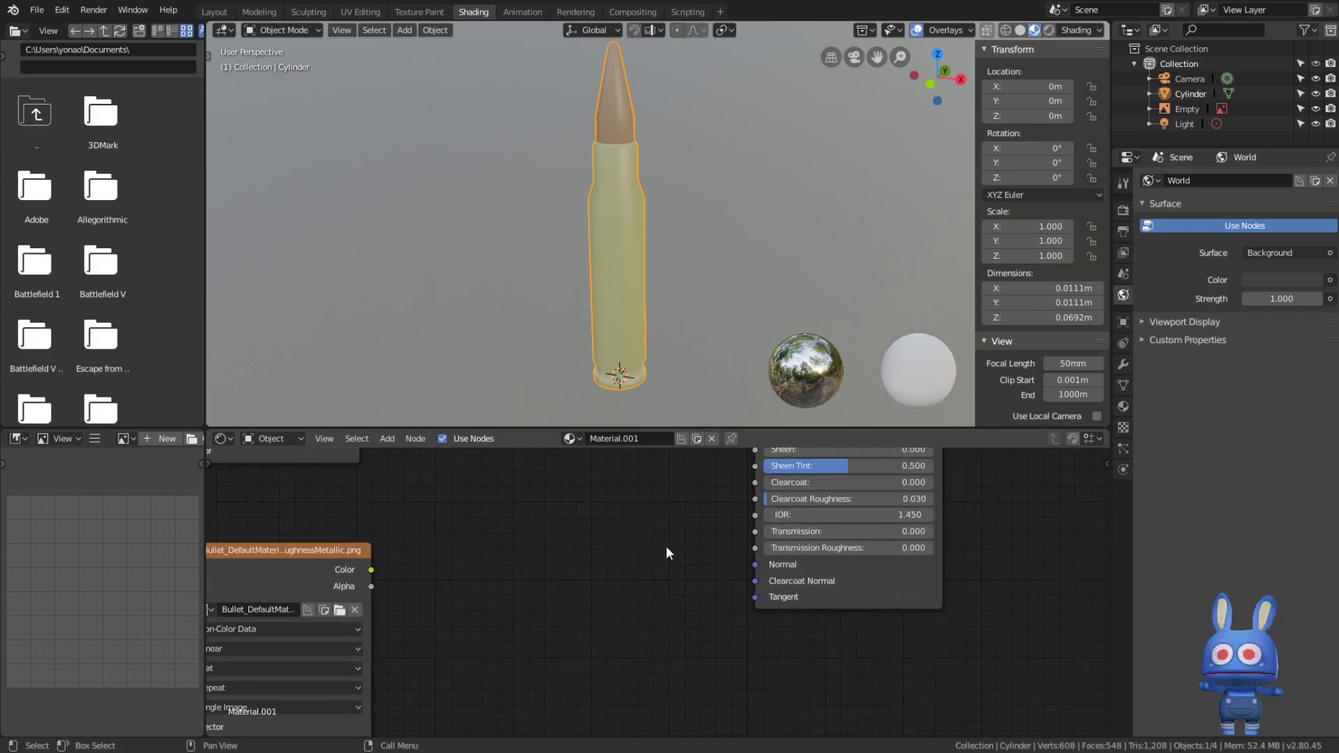
{"action": "mouse_move", "coordinate": [499, 494]}
{"action": "middle_mouse_down"}
{"action": "mouse_move", "coordinate": [559, 573]}
{"action": "mouse_move", "coordinate": [615, 563]}
{"action": "middle_mouse_up"}
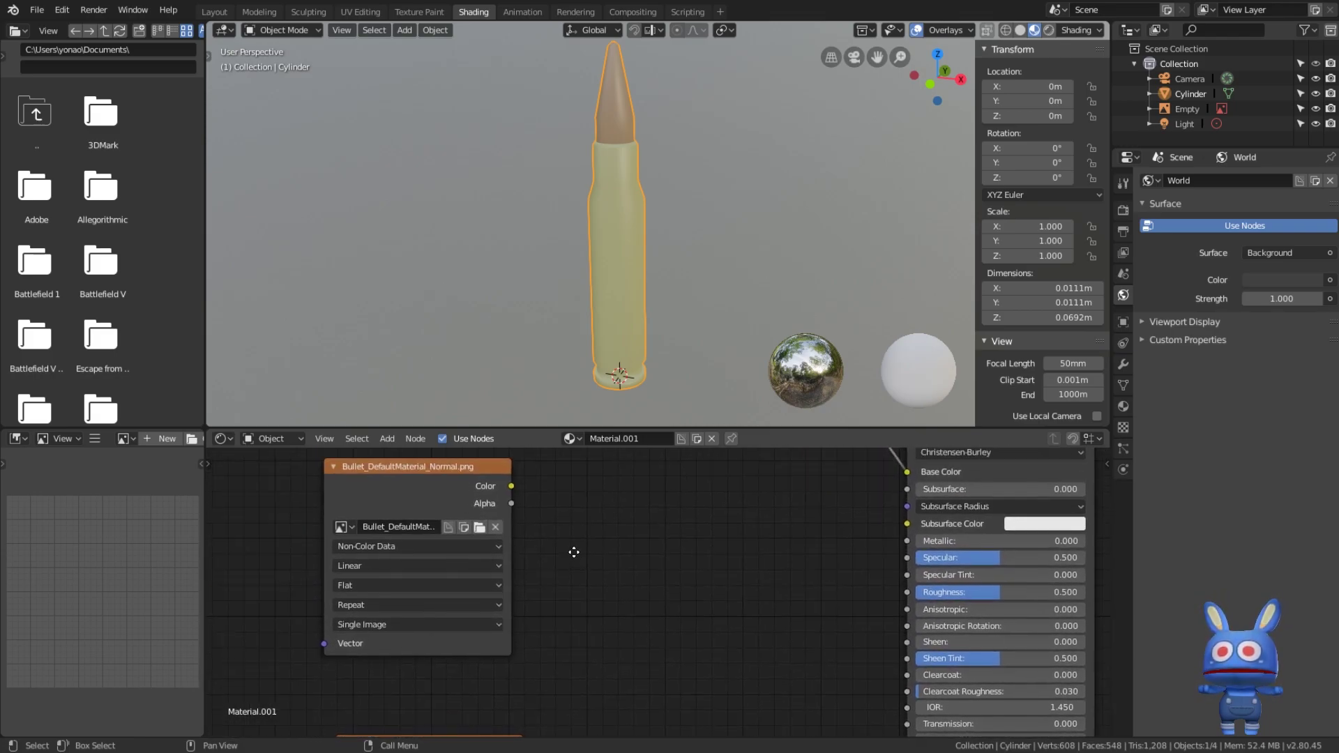
Add a Normal Map node fed by the Normal texture's Color output
{"action": "key", "text": "shift+a"}
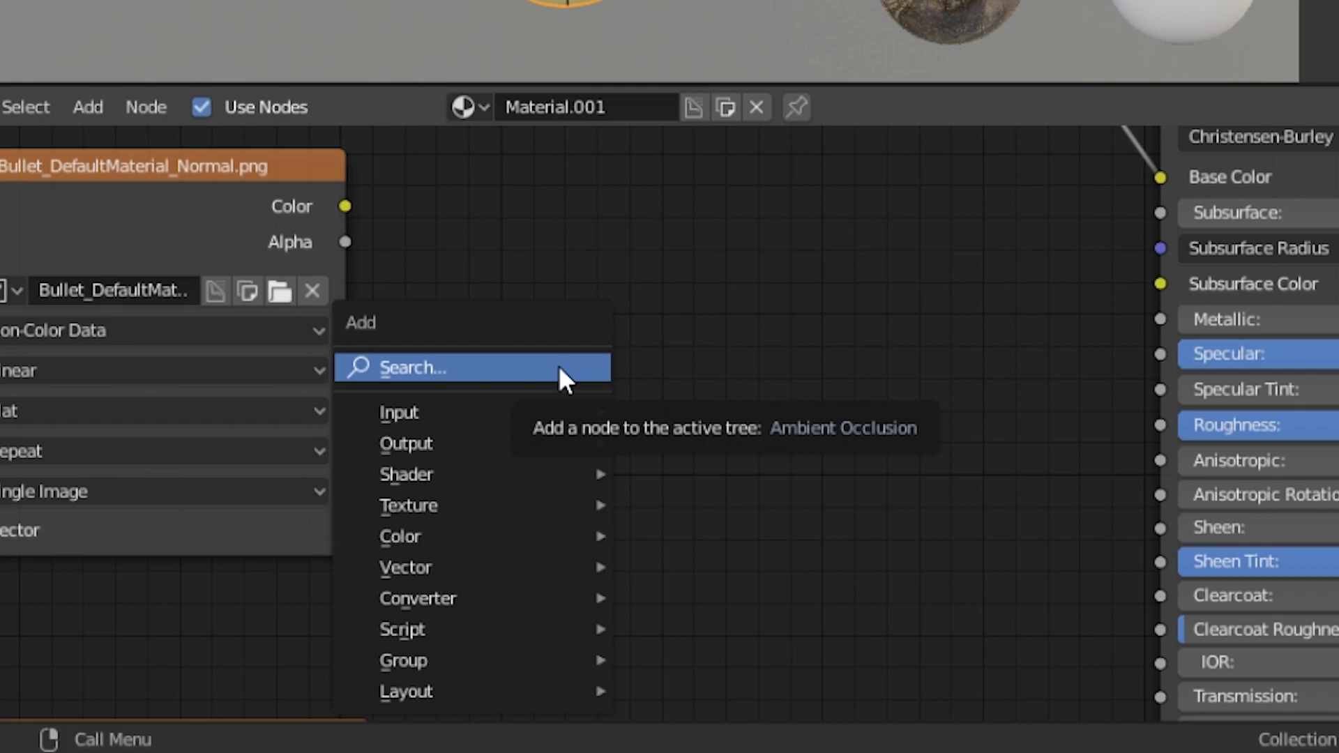
{"action": "left_click", "coordinate": [559, 365]}
{"action": "type", "text": "norm"}
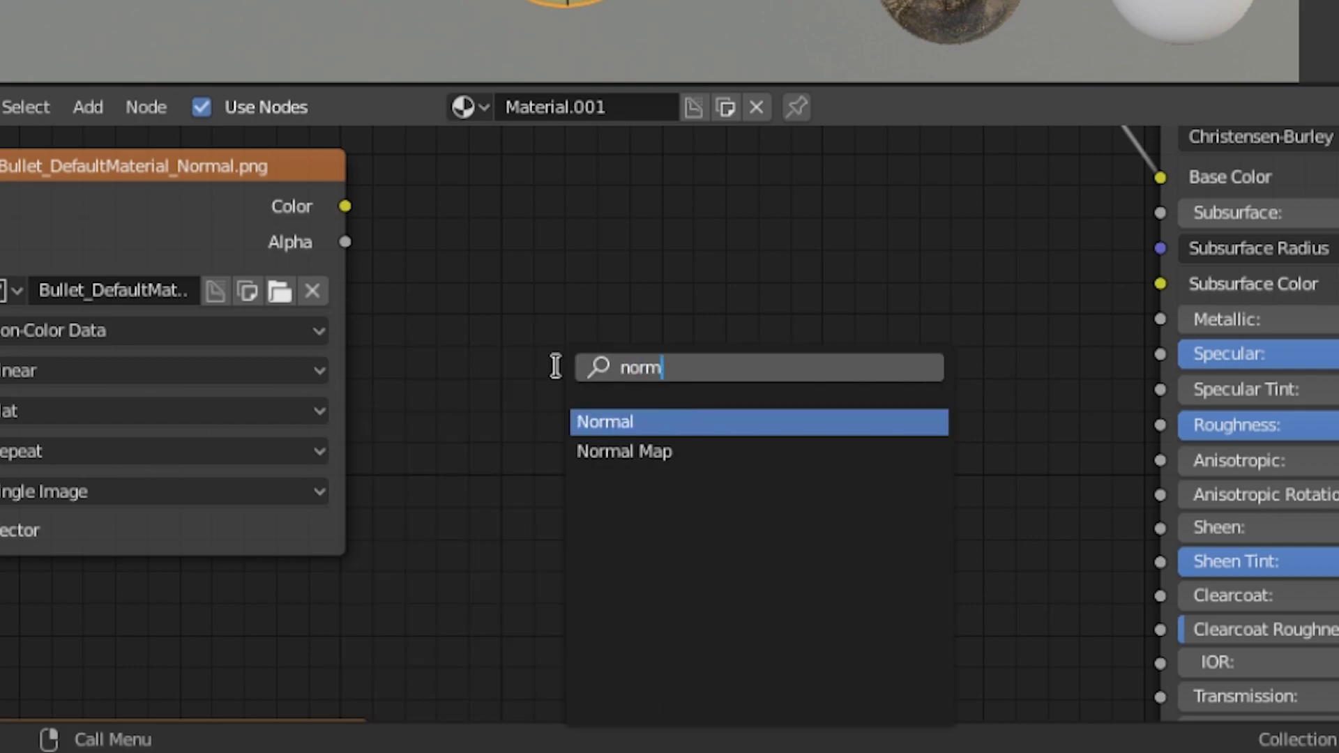
{"action": "key", "text": "Down"}
{"action": "key", "text": "Return"}
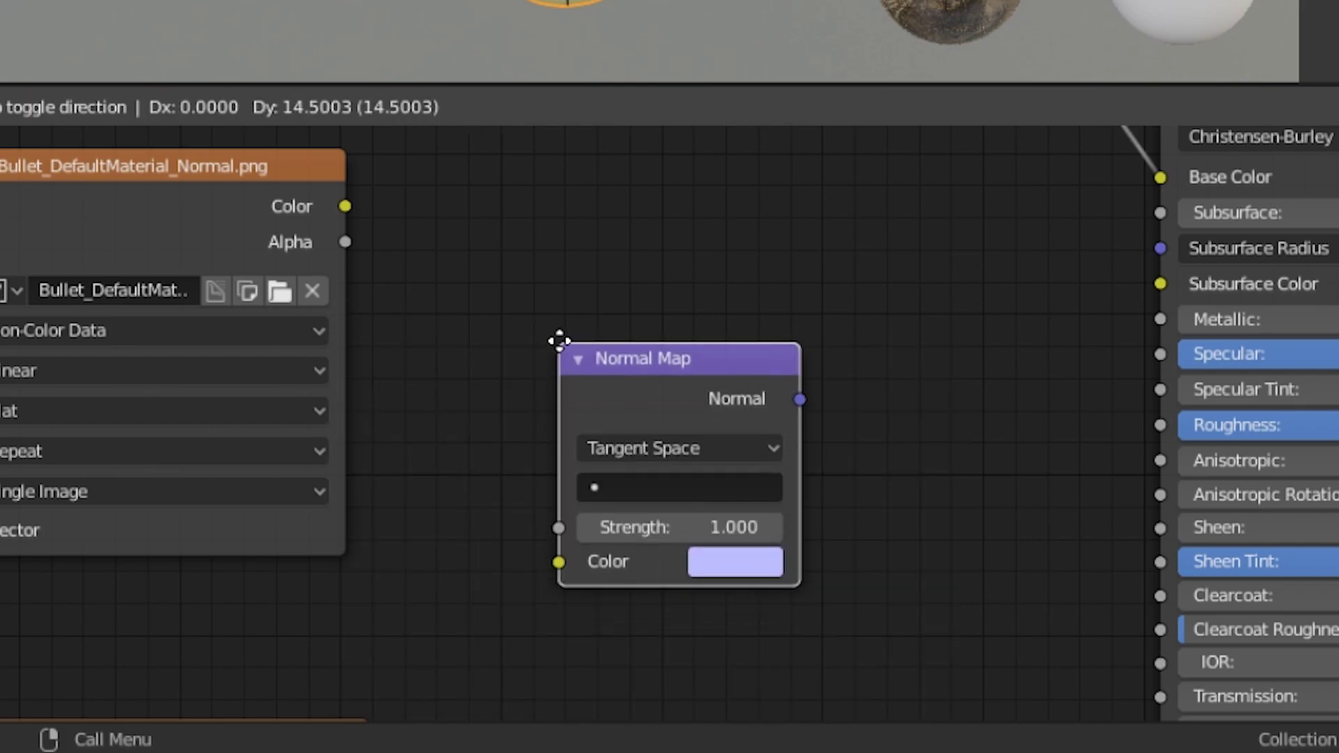
{"action": "left_click", "coordinate": [565, 207]}
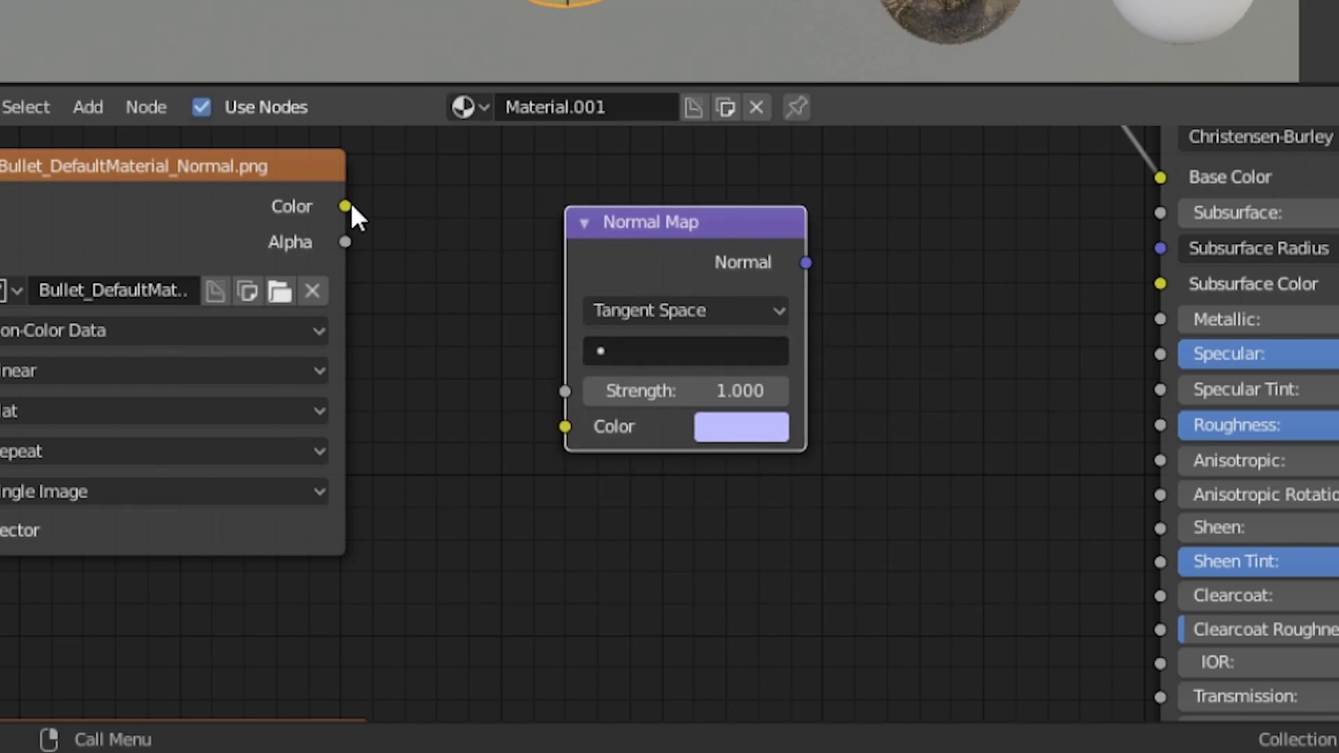
{"action": "left_click_drag", "start_coordinate": [345, 206], "coordinate": [565, 426]}
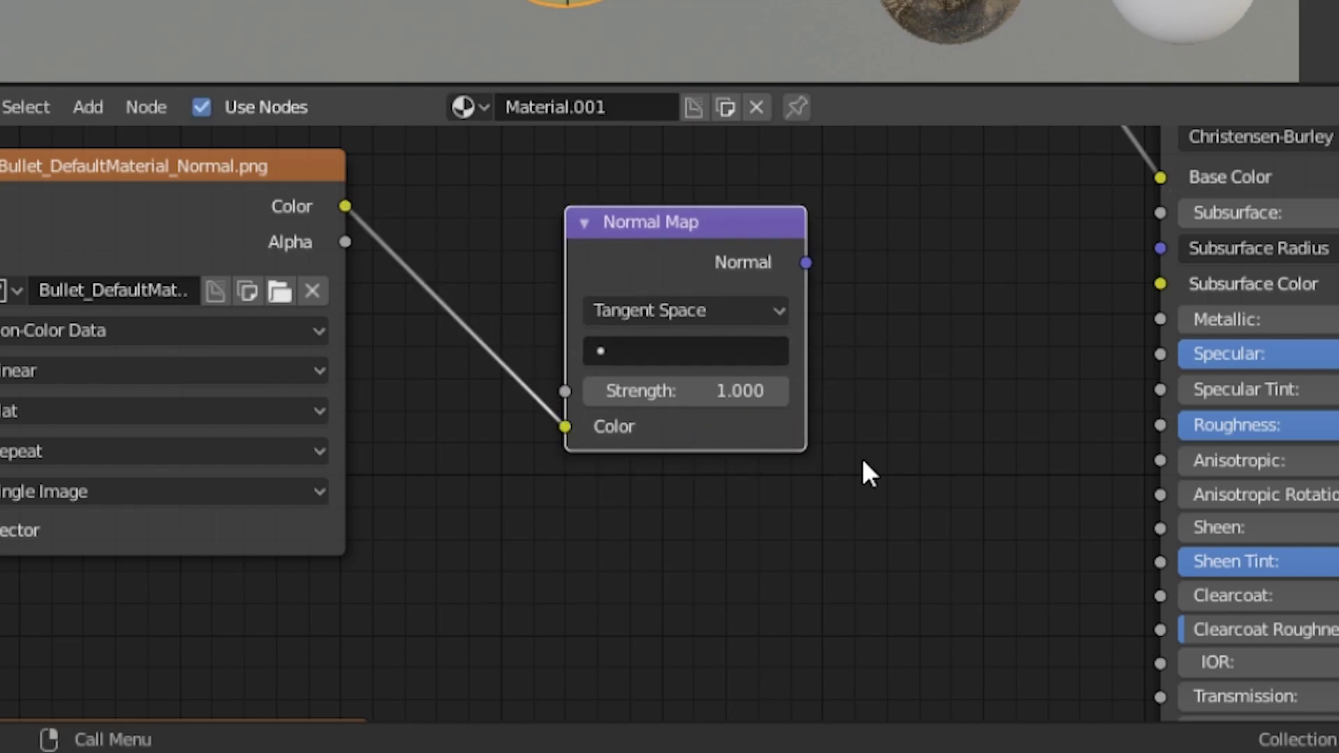
Plug the Normal Map output into the Principled BSDF's Normal input
{"action": "middle_click_drag", "start_coordinate": [868, 474], "coordinate": [630, 364]}
{"action": "scroll", "coordinate": [631, 364], "scroll_direction": "down", "scroll_amount": 1}
{"action": "left_click_drag", "start_coordinate": [478, 191], "coordinate": [581, 290]}
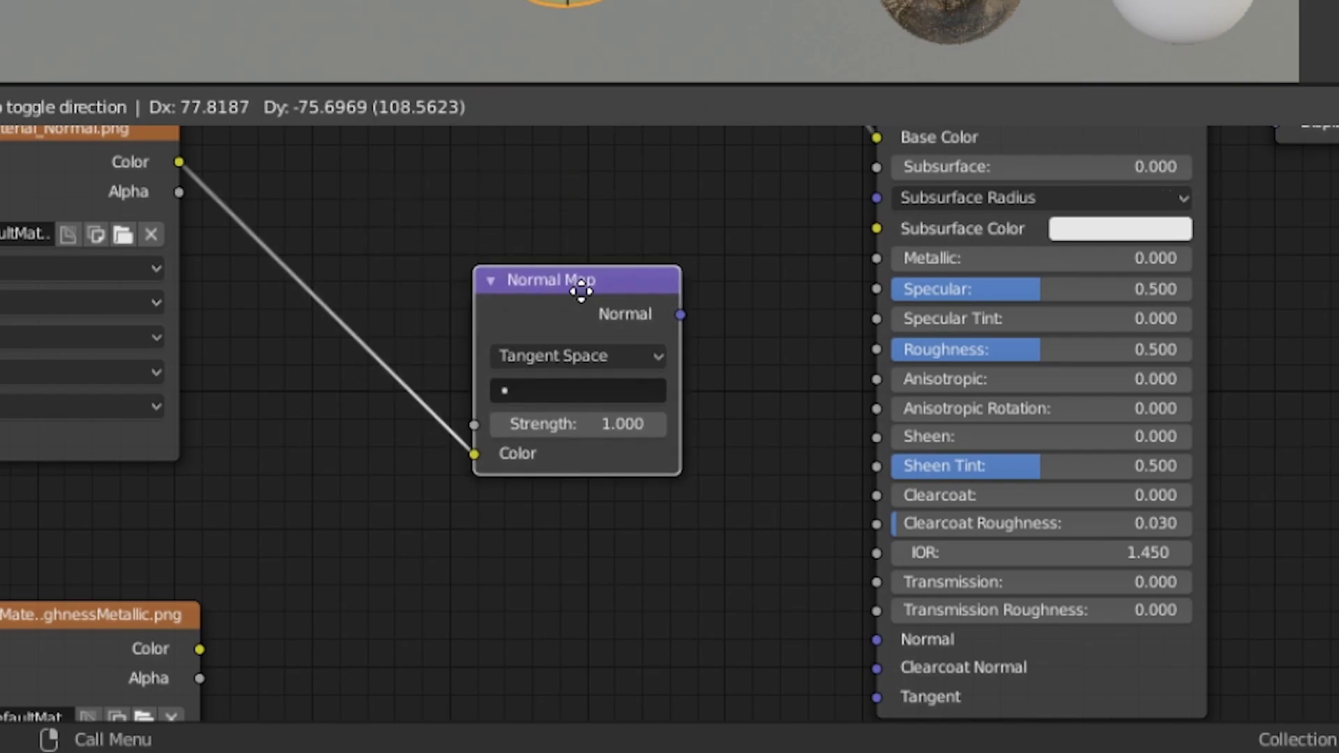
{"action": "left_click", "coordinate": [580, 289]}
{"action": "left_click_drag", "start_coordinate": [679, 315], "coordinate": [870, 649]}
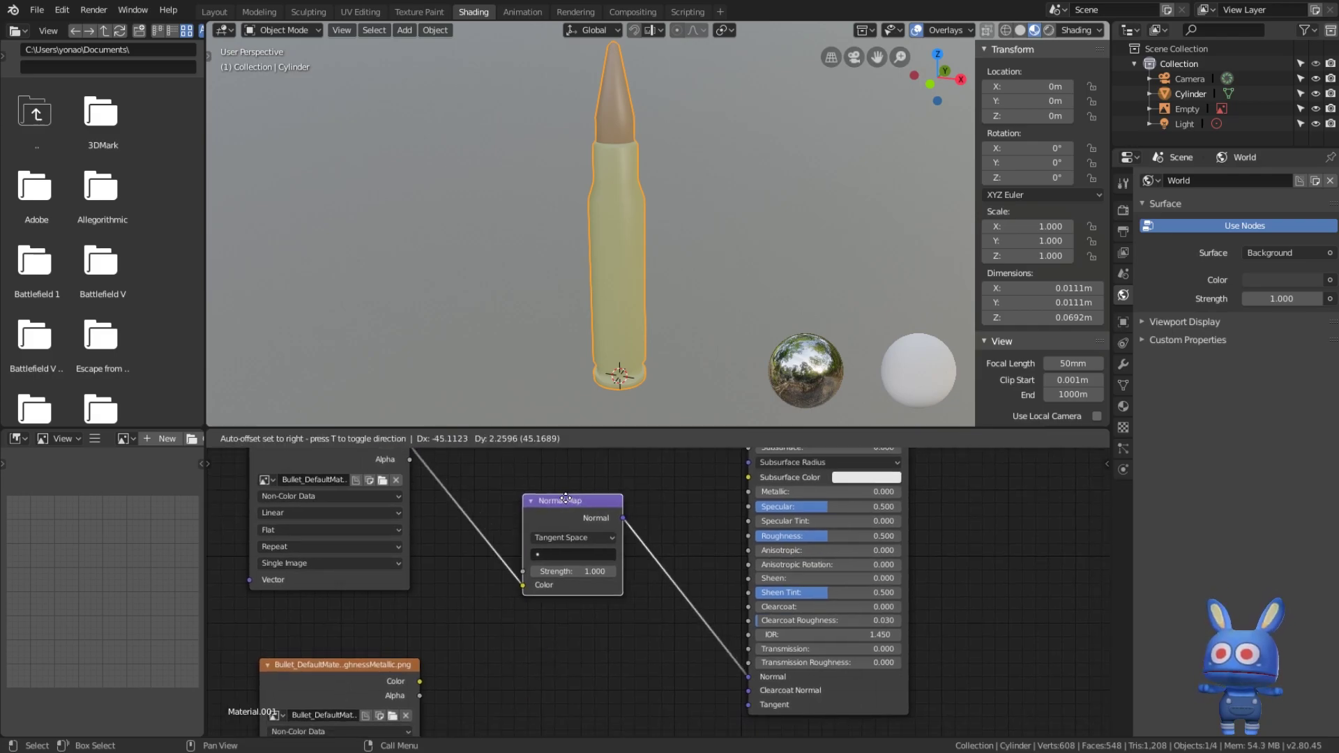
{"action": "left_click_drag", "start_coordinate": [601, 491], "coordinate": [545, 487]}
{"action": "scroll", "coordinate": [508, 550], "scroll_direction": "down", "scroll_amount": 5, "text": "shift"}
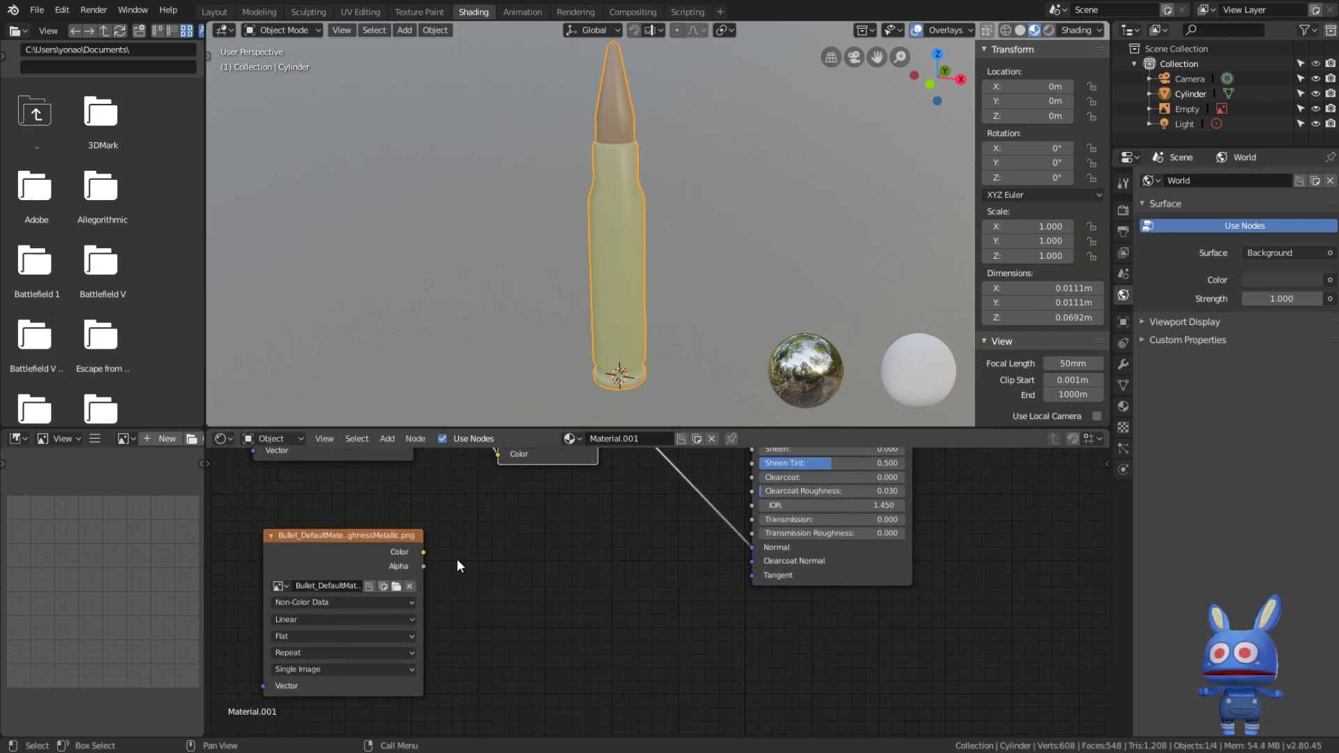
{"action": "middle_click_drag", "start_coordinate": [378, 539], "coordinate": [458, 540]}
{"action": "scroll", "coordinate": [622, 537], "scroll_direction": "up", "scroll_amount": 1}
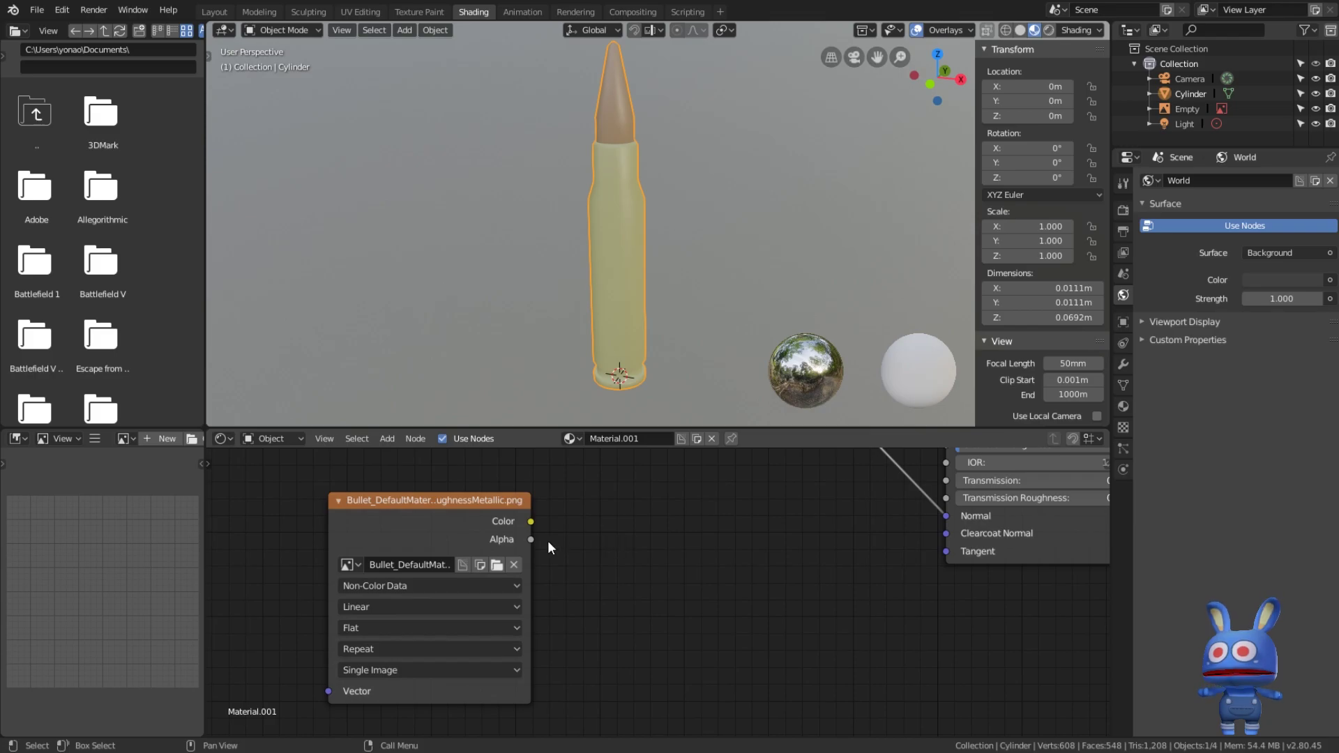
{"action": "middle_click_drag", "start_coordinate": [577, 537], "coordinate": [564, 549]}
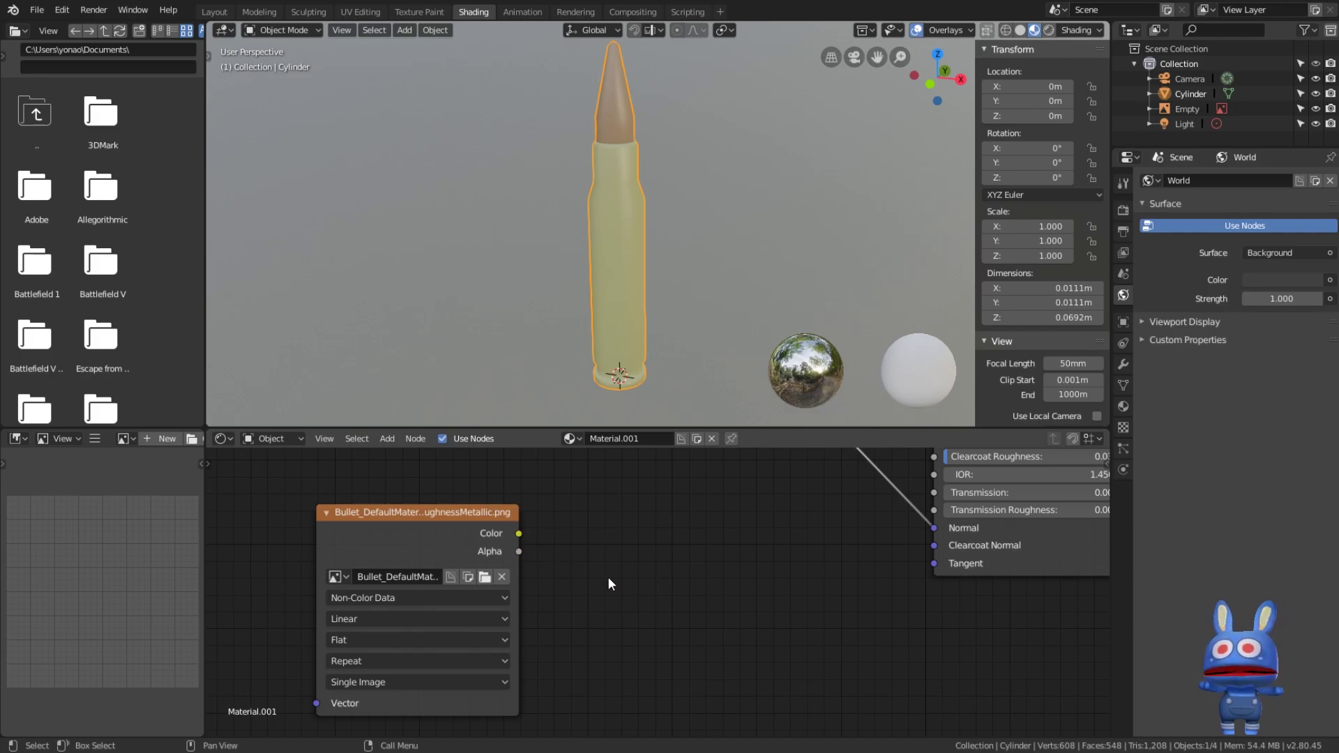
Add a Separate RGB node fed by the OcclusionRoughnessMetallic texture
{"action": "key", "text": "shift+a"}
{"action": "left_click", "coordinate": [596, 548]}
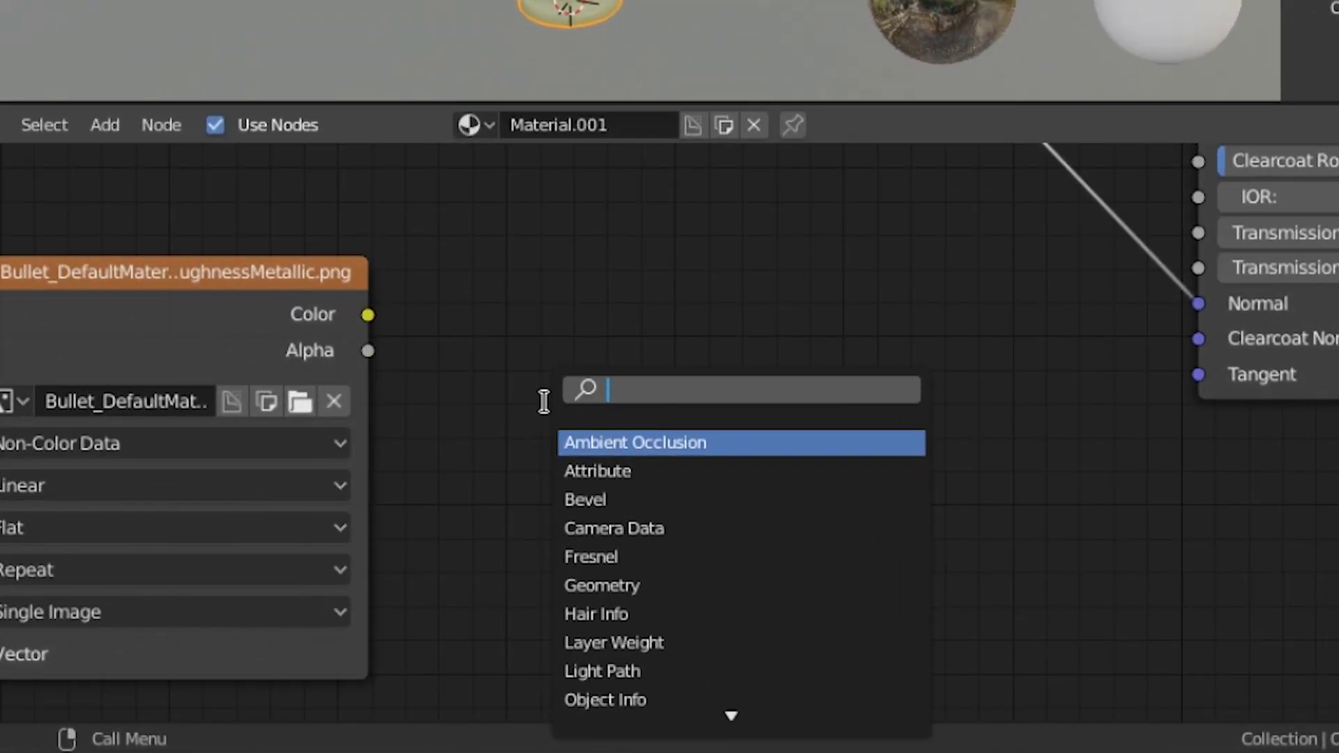
{"action": "type", "text": "rgb"}
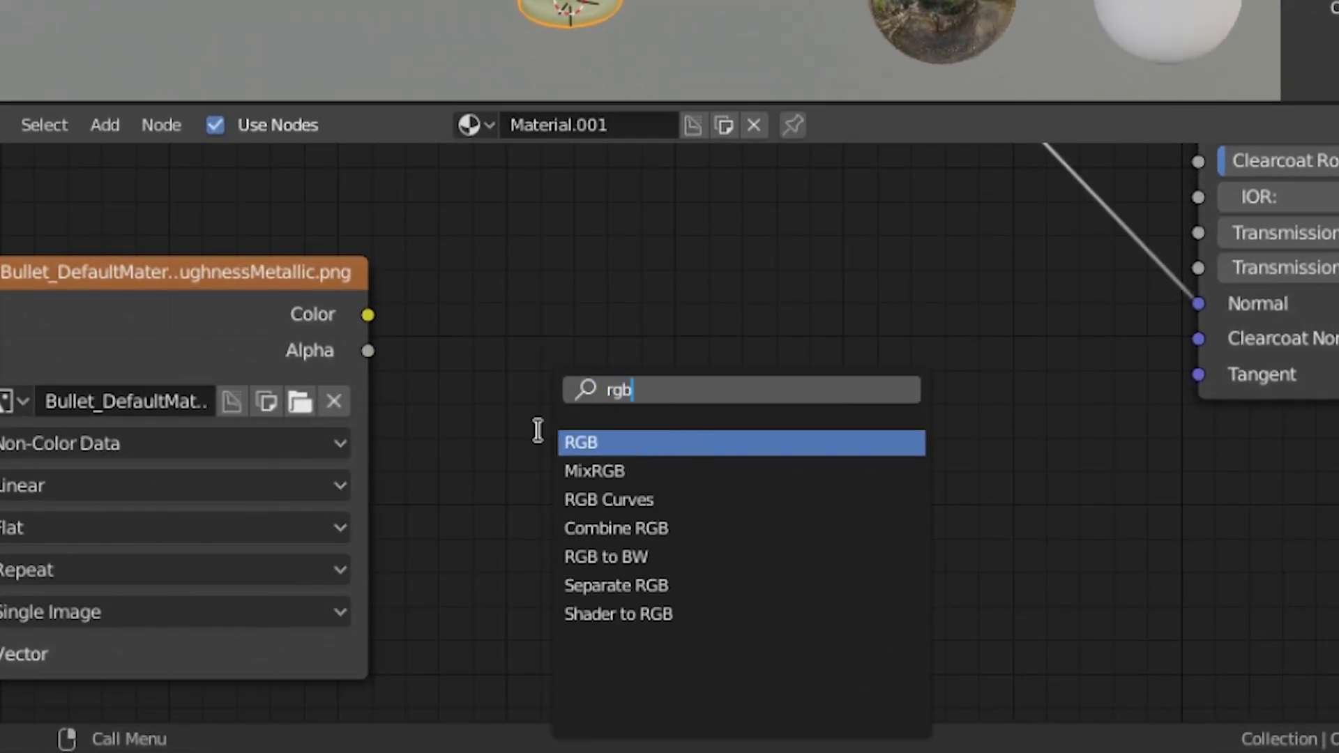
{"action": "left_click", "coordinate": [695, 588]}
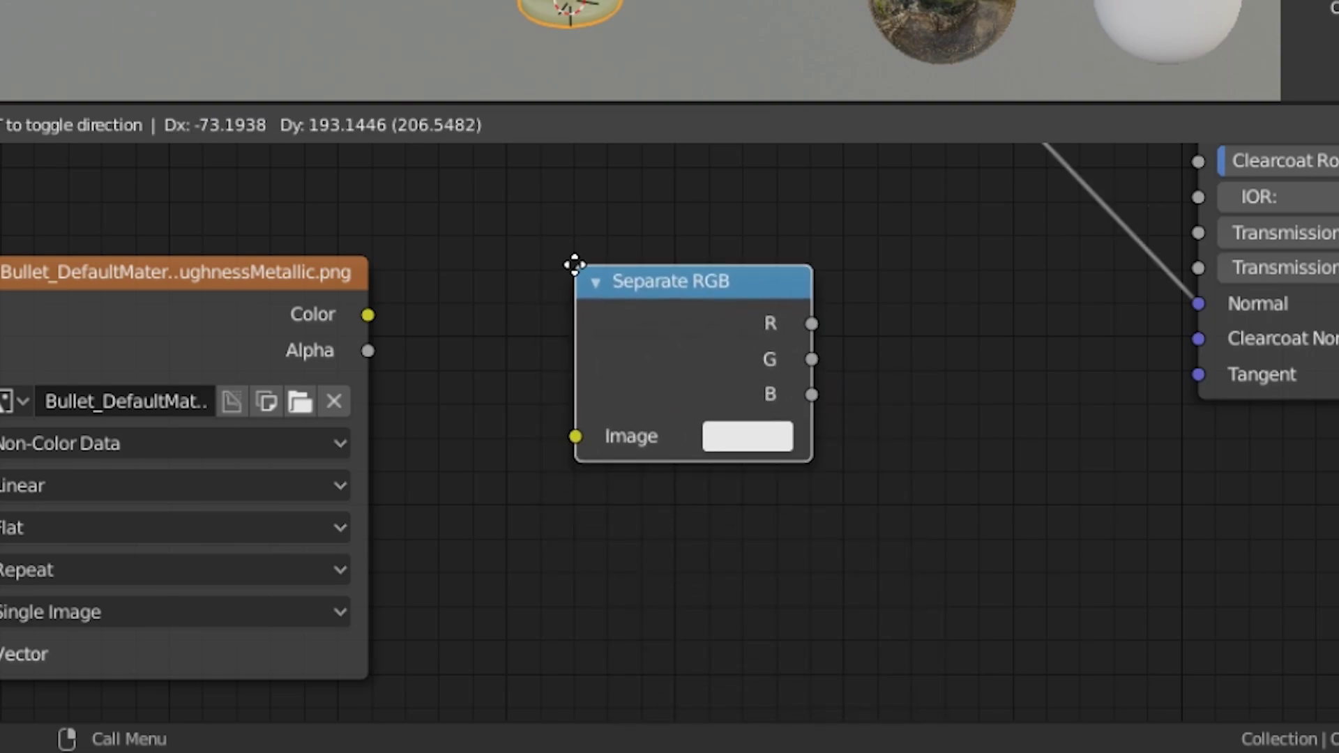
{"action": "left_click", "coordinate": [576, 266]}
{"action": "left_click_drag", "start_coordinate": [368, 315], "coordinate": [573, 438]}
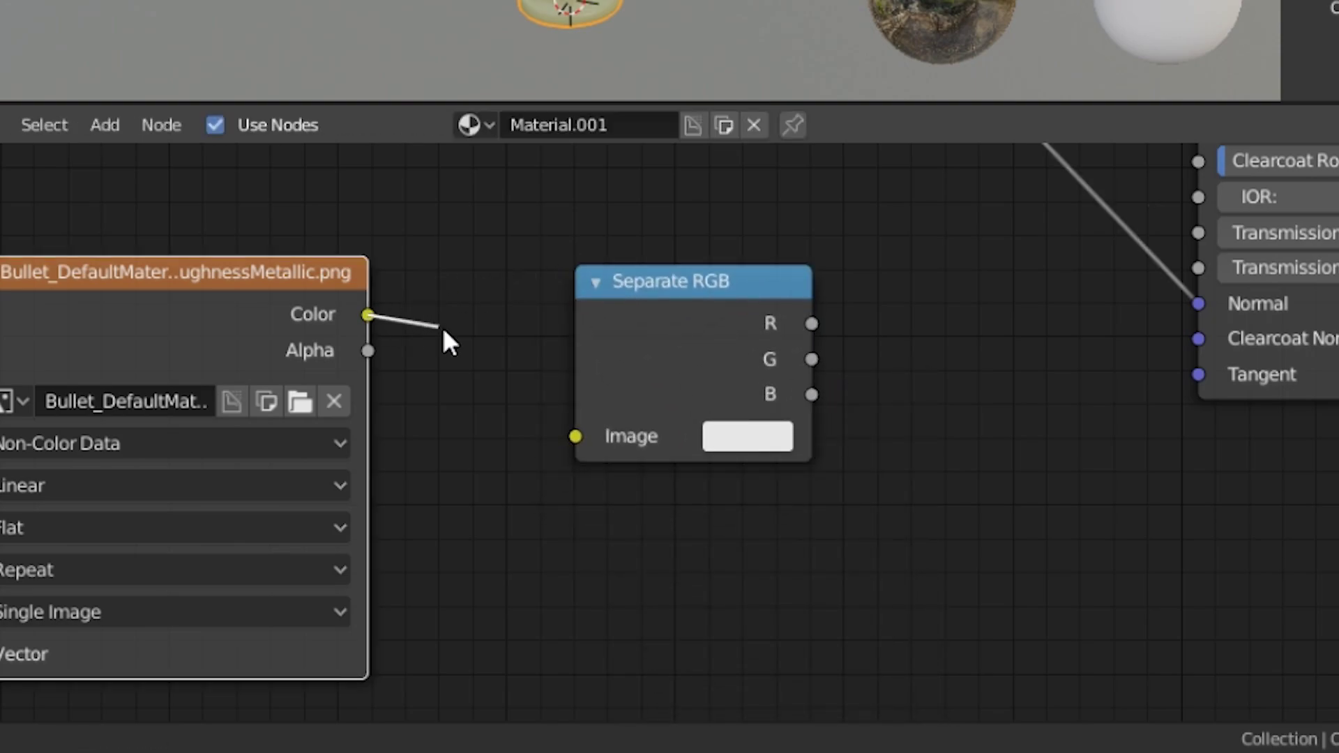
Link the G channel to Roughness and the B channel to Metallic
{"action": "scroll", "coordinate": [988, 331], "scroll_direction": "down", "scroll_amount": 2}
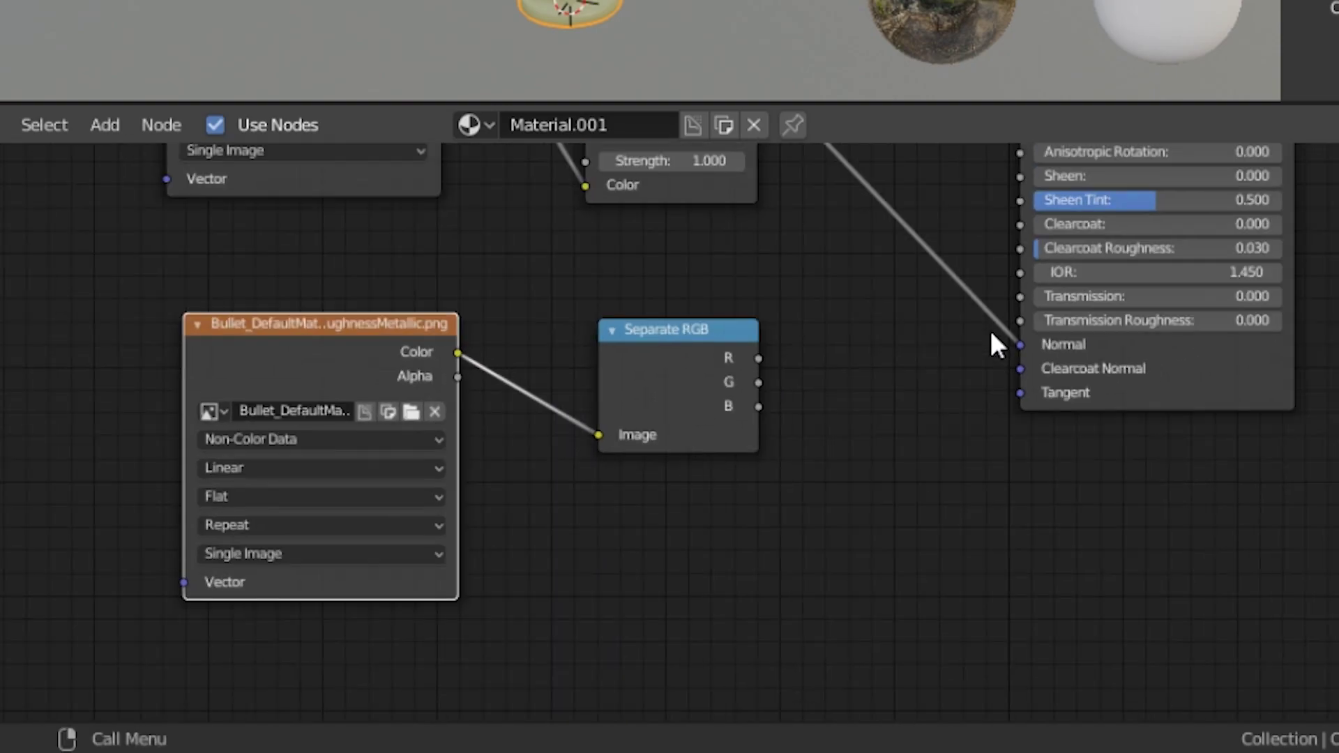
{"action": "middle_click_drag", "start_coordinate": [851, 274], "coordinate": [905, 529]}
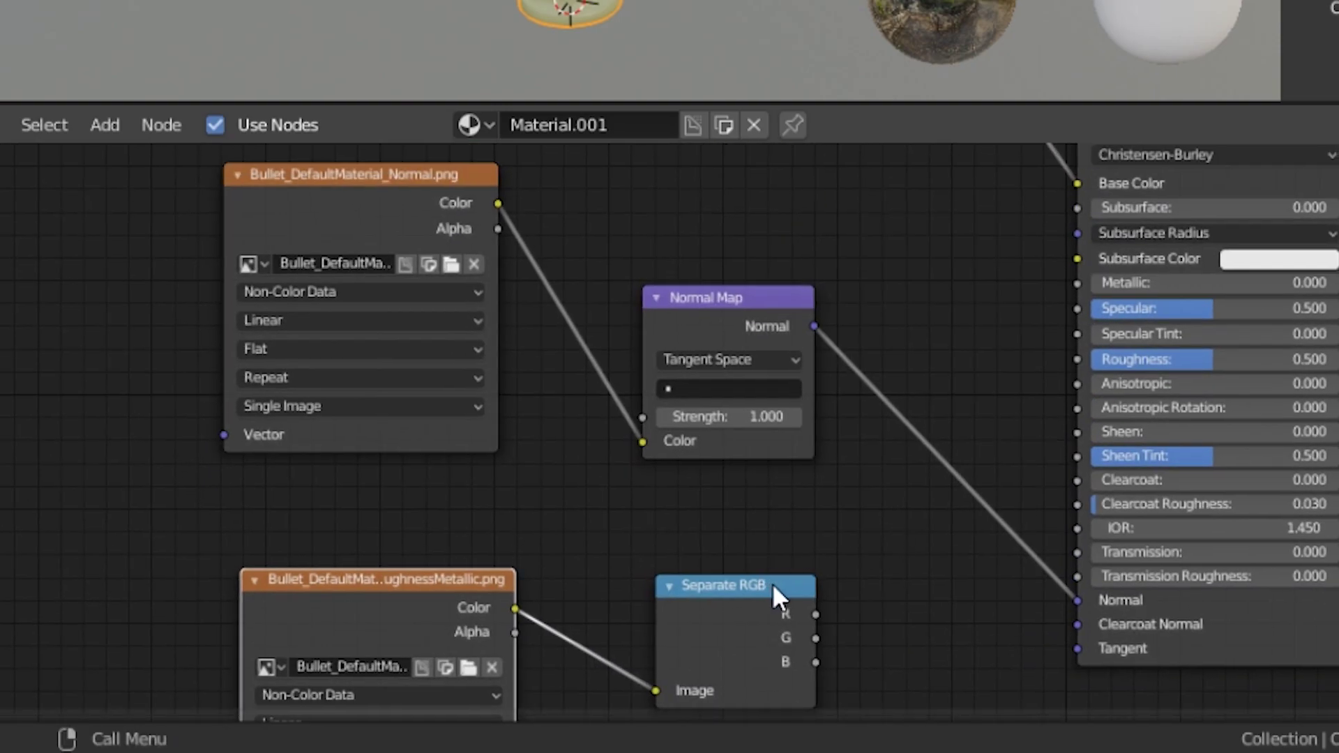
{"action": "left_click_drag", "start_coordinate": [772, 583], "coordinate": [845, 523]}
{"action": "middle_click_drag", "start_coordinate": [872, 478], "coordinate": [692, 418]}
{"action": "scroll", "coordinate": [695, 418], "scroll_direction": "up", "scroll_amount": 1}
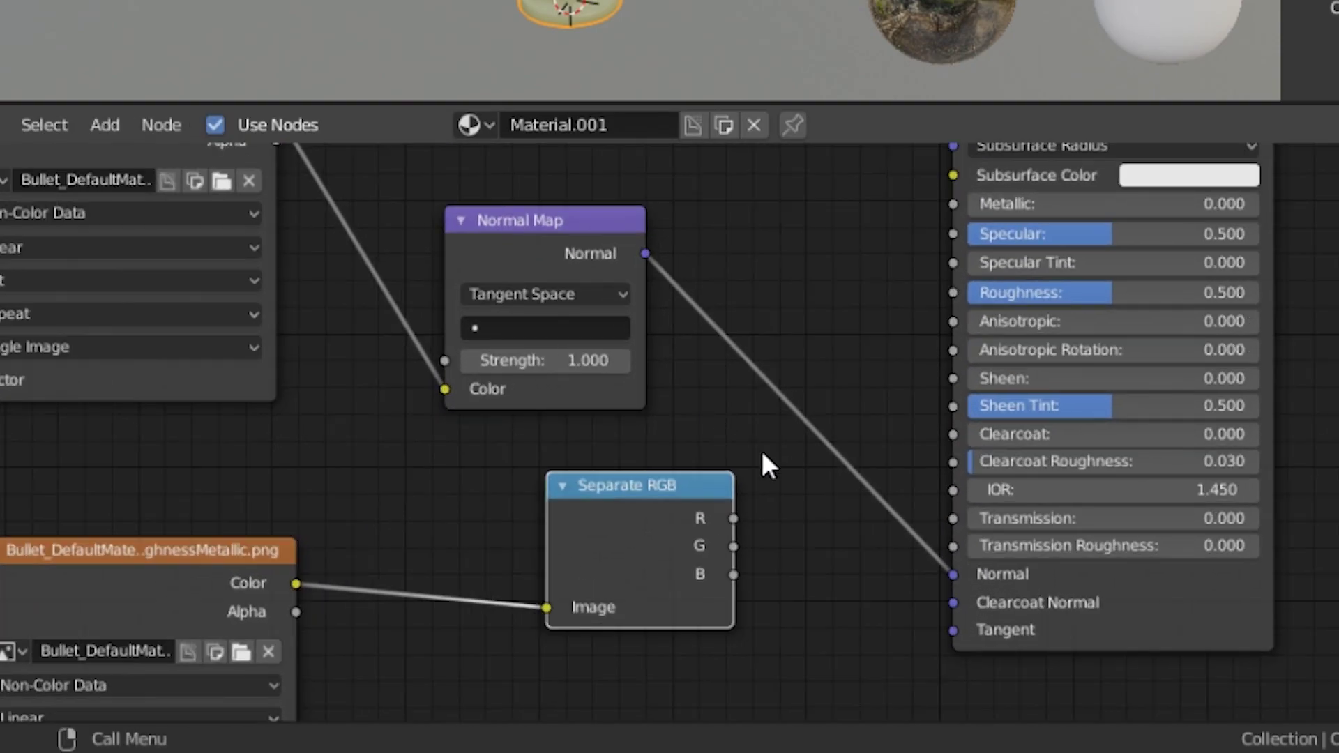
{"action": "mouse_move", "coordinate": [762, 464]}
{"action": "middle_mouse_down"}
{"action": "mouse_move", "coordinate": [645, 431]}
{"action": "mouse_move", "coordinate": [625, 449]}
{"action": "middle_mouse_up"}
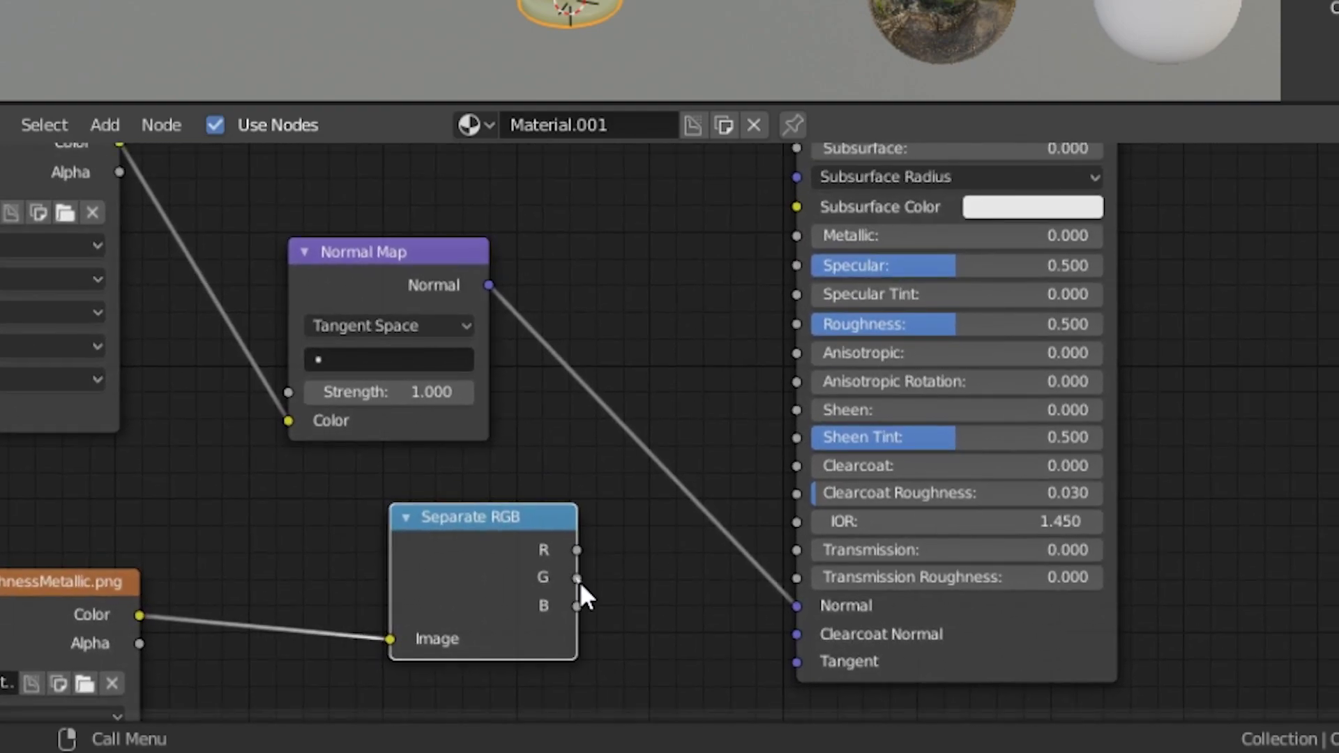
{"action": "left_click_drag", "start_coordinate": [578, 579], "coordinate": [795, 324]}
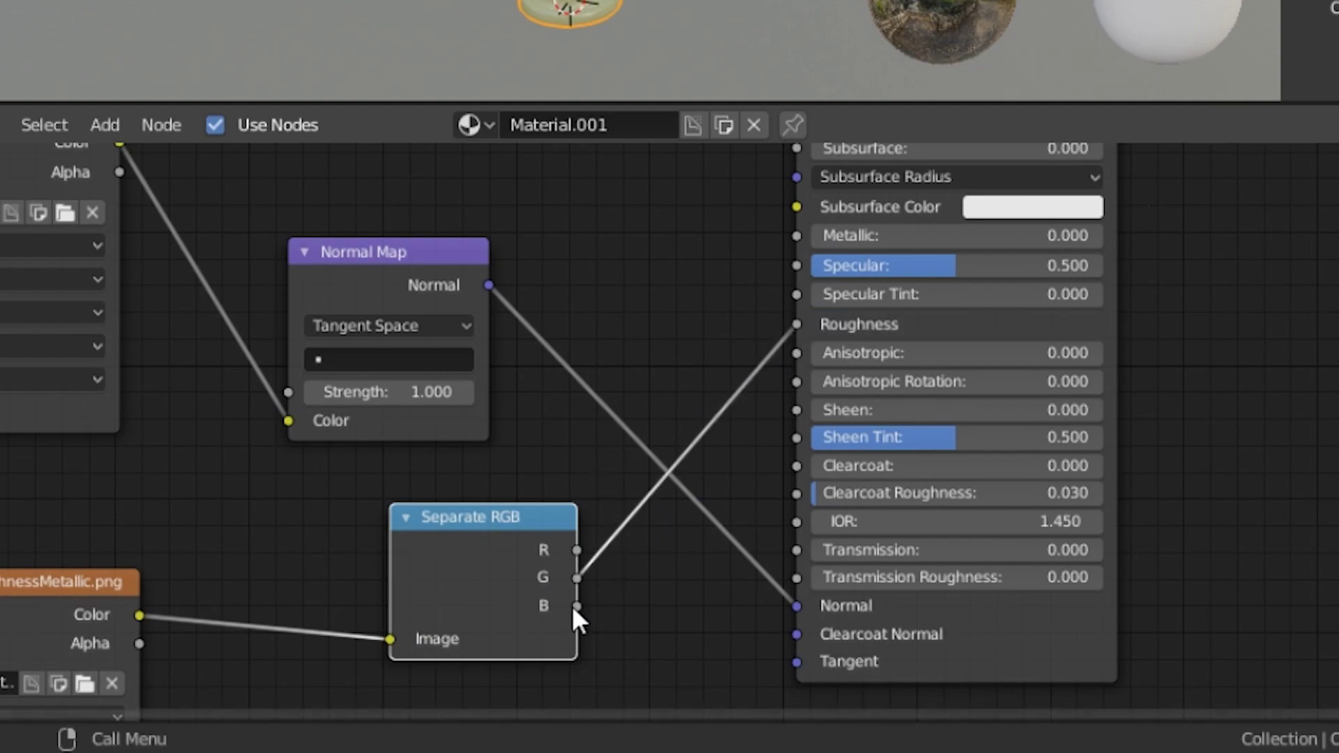
{"action": "left_click_drag", "start_coordinate": [576, 606], "coordinate": [581, 608]}
{"action": "left_click_drag", "start_coordinate": [640, 537], "coordinate": [787, 227]}
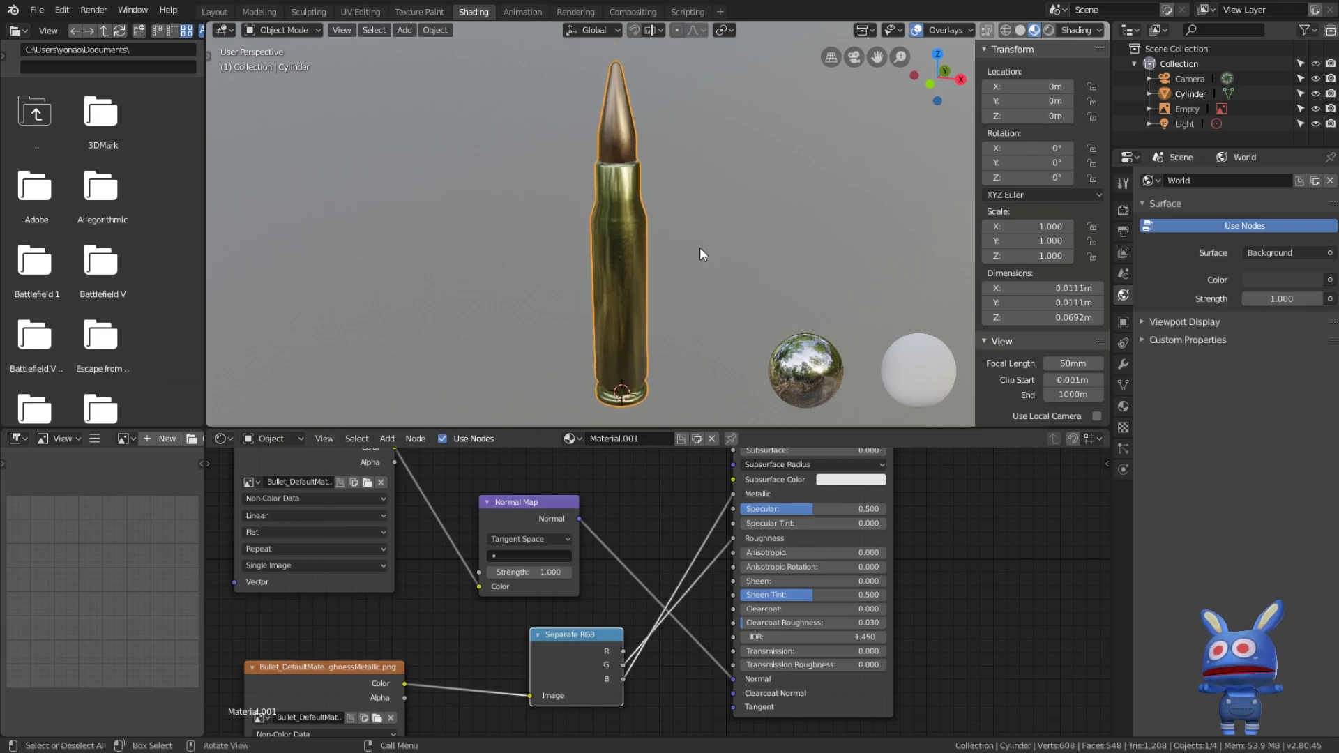
Inspect the textured bullet and shift the Separate RGB node slightly left
{"action": "scroll", "coordinate": [707, 247], "scroll_direction": "up", "scroll_amount": 1}
{"action": "mouse_move", "coordinate": [706, 244]}
{"action": "middle_mouse_down"}
{"action": "mouse_move", "coordinate": [650, 242]}
{"action": "mouse_move", "coordinate": [734, 258]}
{"action": "mouse_move", "coordinate": [618, 232]}
{"action": "mouse_move", "coordinate": [739, 191]}
{"action": "mouse_move", "coordinate": [618, 260]}
{"action": "mouse_move", "coordinate": [751, 219]}
{"action": "mouse_move", "coordinate": [748, 174]}
{"action": "mouse_move", "coordinate": [714, 142]}
{"action": "middle_mouse_up"}
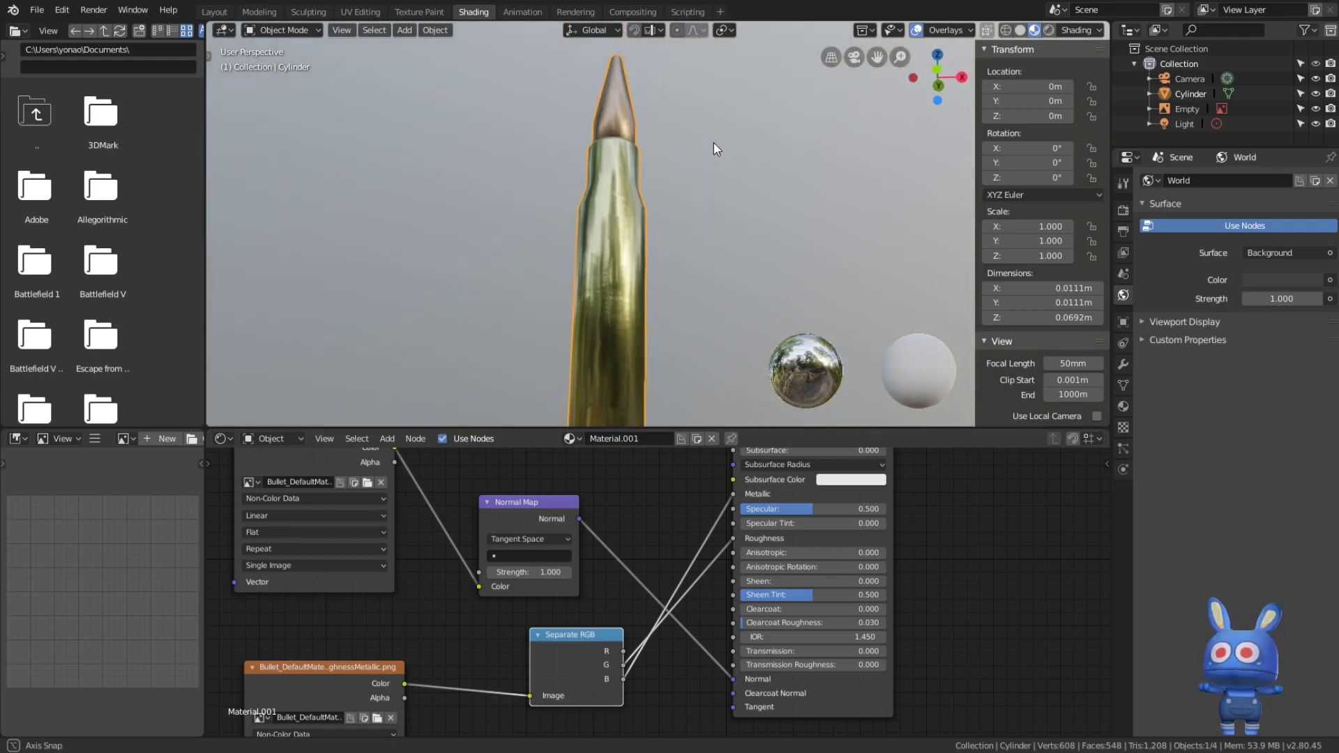
{"action": "scroll", "coordinate": [678, 203], "scroll_direction": "down", "scroll_amount": 4}
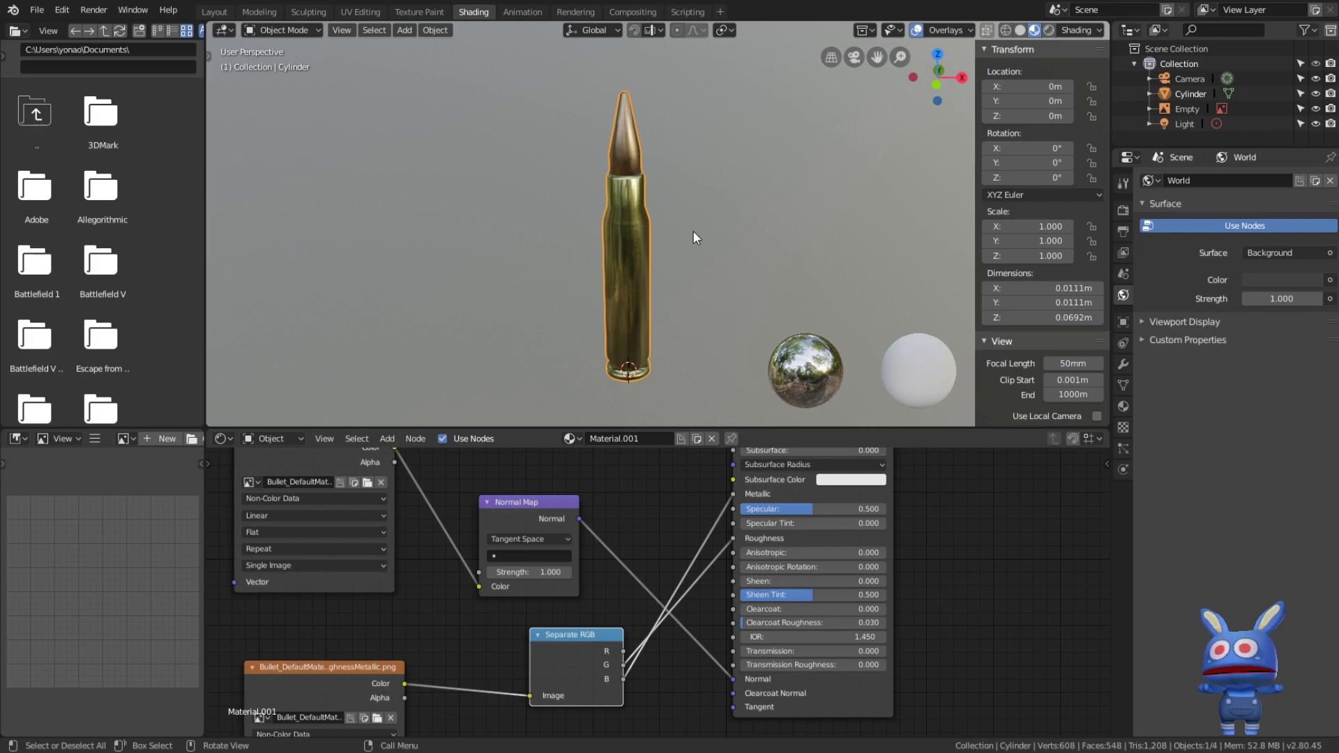
{"action": "scroll", "coordinate": [693, 230], "scroll_direction": "up", "scroll_amount": 1}
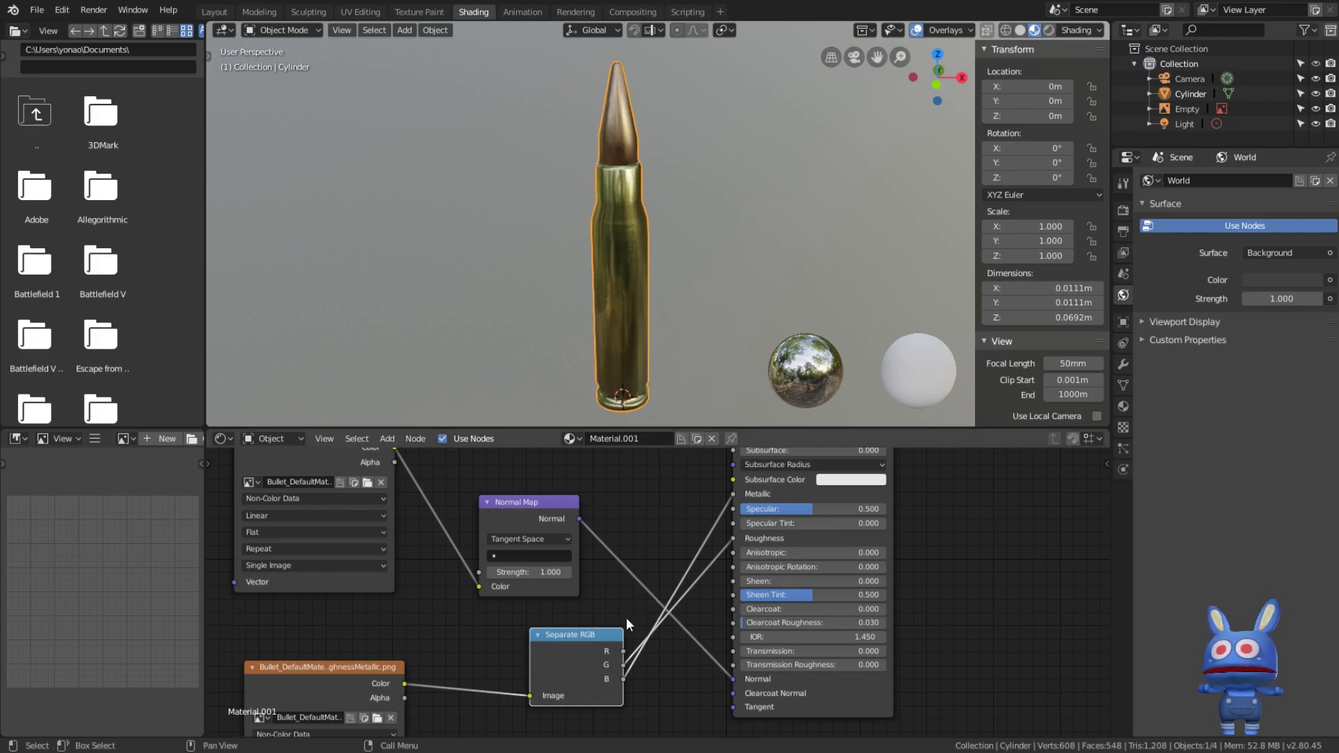
{"action": "left_click_drag", "start_coordinate": [597, 632], "coordinate": [557, 629]}
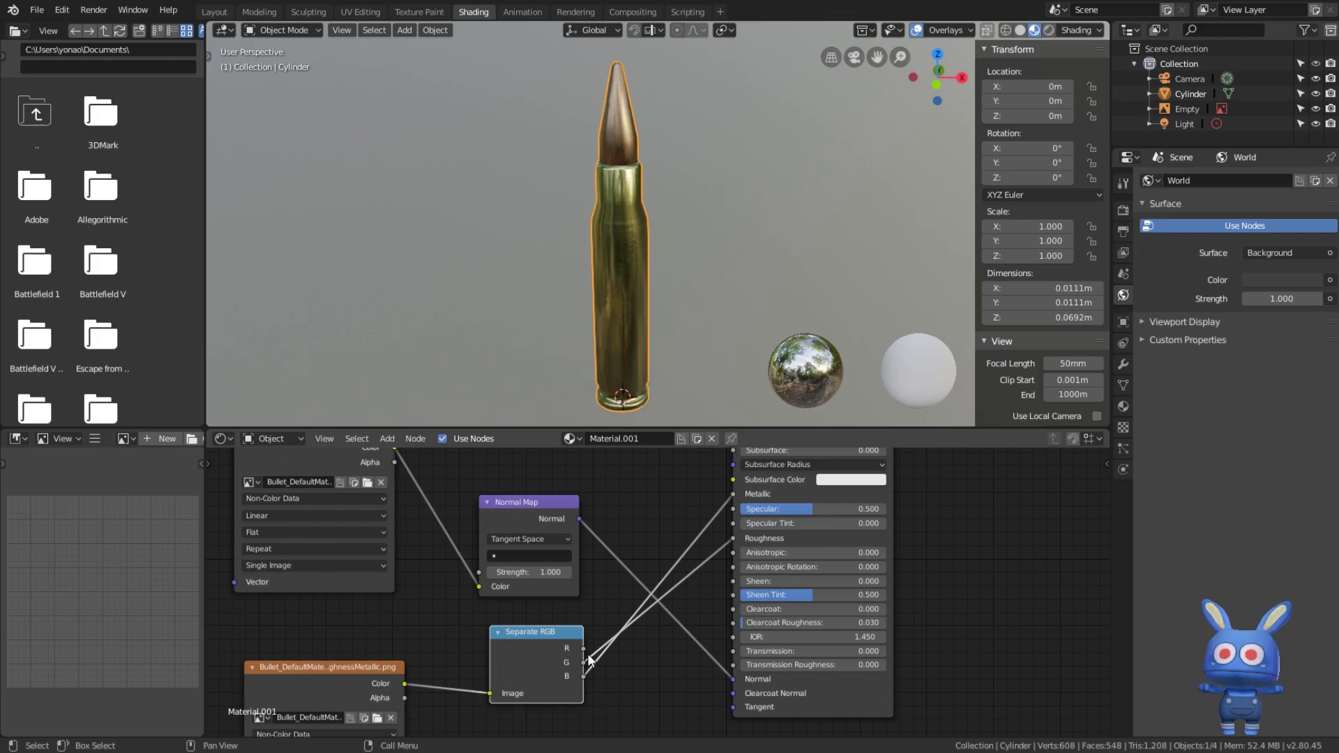
Review the wired graph: shader, Material Output and Normal Map connections
{"action": "middle_click_drag", "start_coordinate": [697, 559], "coordinate": [612, 575]}
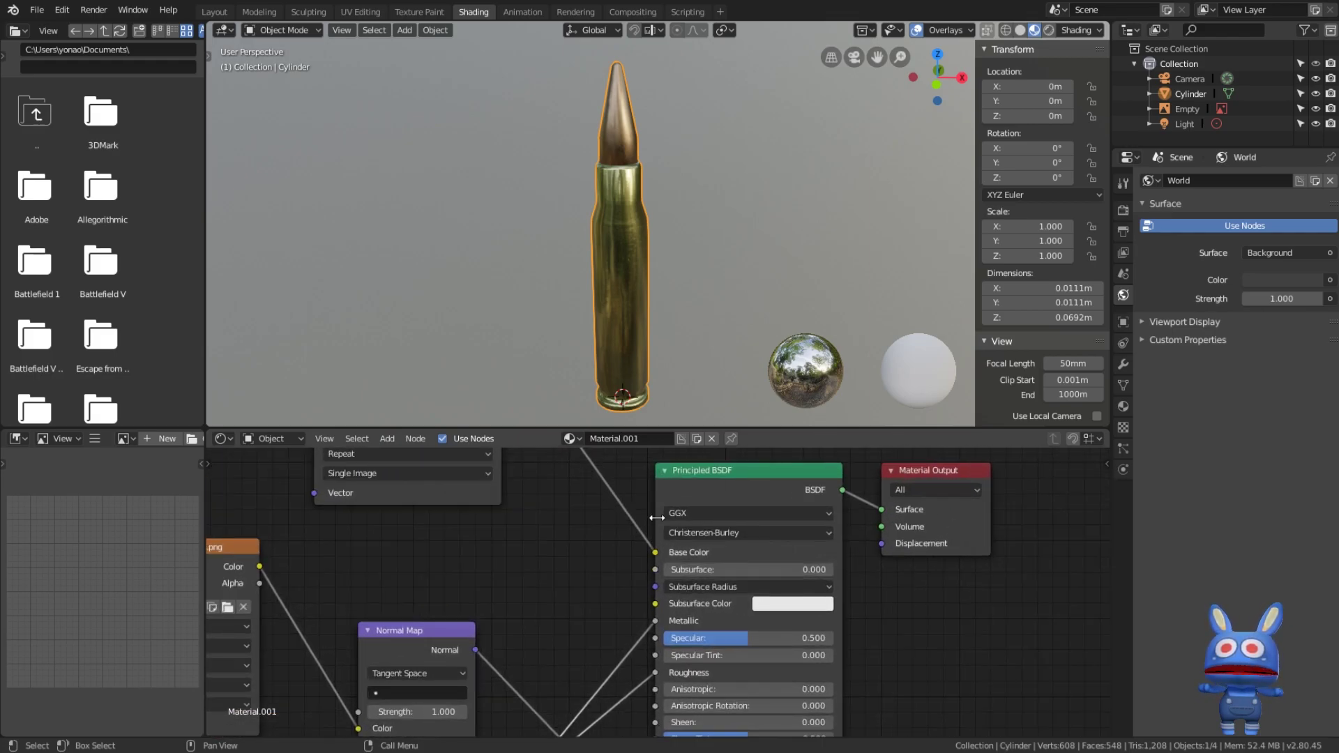
{"action": "scroll", "coordinate": [562, 511], "scroll_direction": "down", "scroll_amount": 3}
{"action": "scroll", "coordinate": [560, 513], "scroll_direction": "down", "scroll_amount": 2}
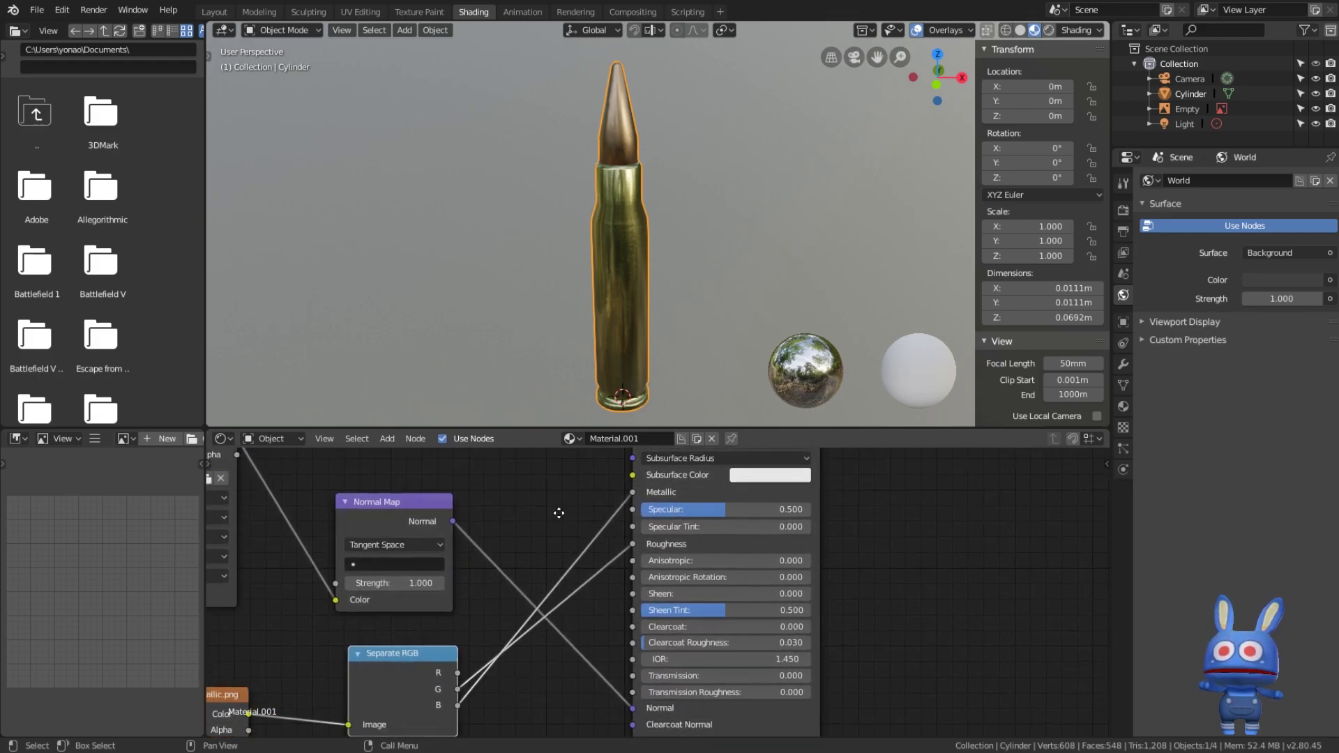
{"action": "scroll", "coordinate": [569, 544], "scroll_direction": "down", "scroll_amount": 1}
{"action": "scroll", "coordinate": [577, 584], "scroll_direction": "down", "scroll_amount": 1}
{"action": "scroll", "coordinate": [614, 656], "scroll_direction": "up", "scroll_amount": 2}
{"action": "scroll", "coordinate": [592, 614], "scroll_direction": "up", "scroll_amount": 1}
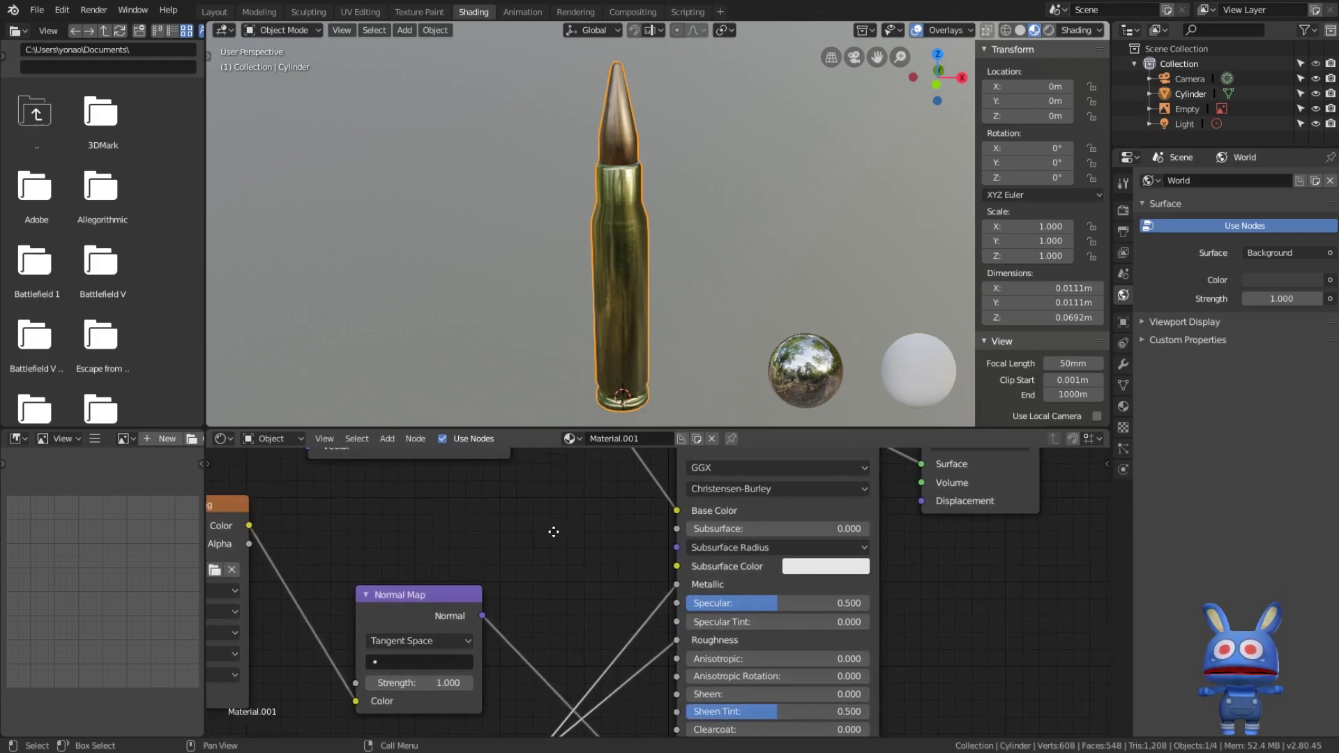
{"action": "scroll", "coordinate": [558, 563], "scroll_direction": "up", "scroll_amount": 2}
{"action": "scroll", "coordinate": [558, 554], "scroll_direction": "down", "scroll_amount": 1}
{"action": "scroll", "coordinate": [567, 541], "scroll_direction": "down", "scroll_amount": 1}
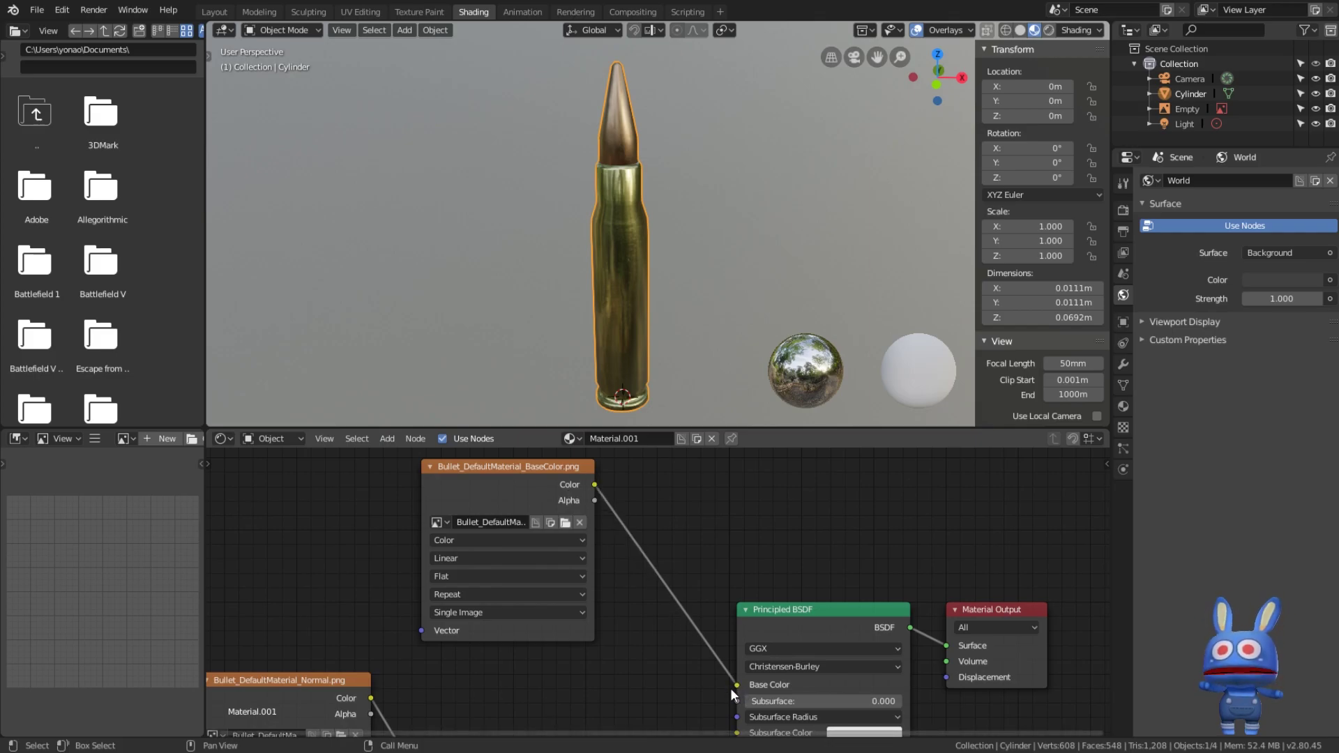
{"action": "mouse_move", "coordinate": [679, 708]}
{"action": "middle_mouse_down"}
{"action": "mouse_move", "coordinate": [613, 638]}
{"action": "mouse_move", "coordinate": [679, 565]}
{"action": "middle_mouse_up"}
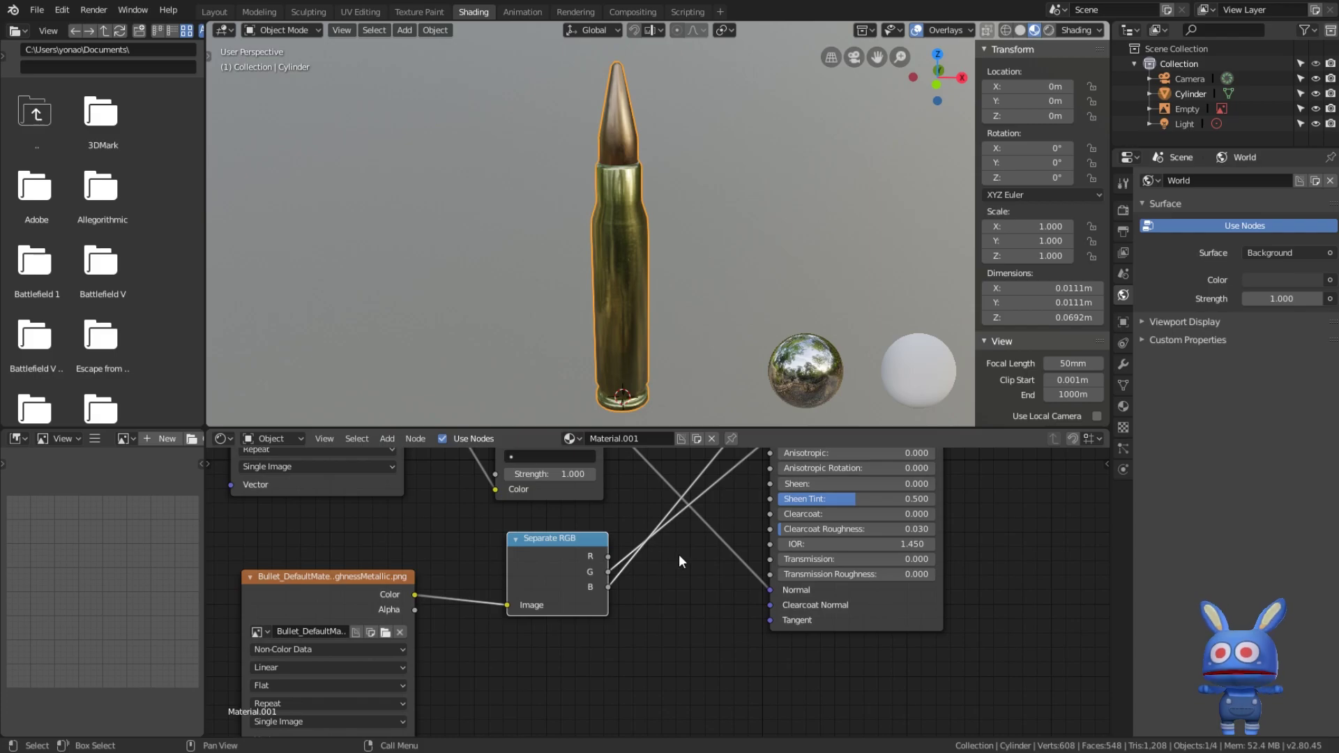
{"action": "scroll", "coordinate": [679, 554], "scroll_direction": "down", "scroll_amount": 3}
{"action": "scroll", "coordinate": [670, 522], "scroll_direction": "down", "scroll_amount": 2}
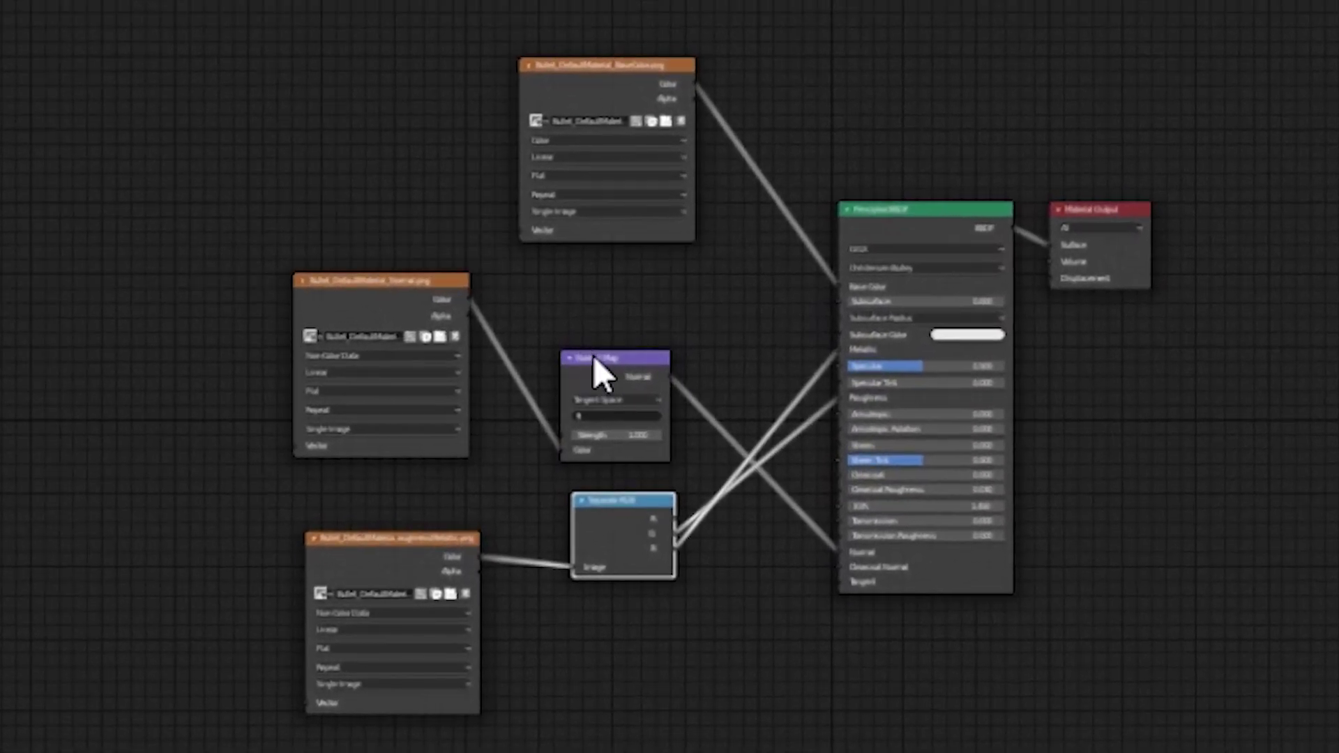
Import Bullet.fbx and its three PNG textures into the Bullet content folder
{"action": "left_click_drag", "start_coordinate": [594, 357], "coordinate": [607, 310]}
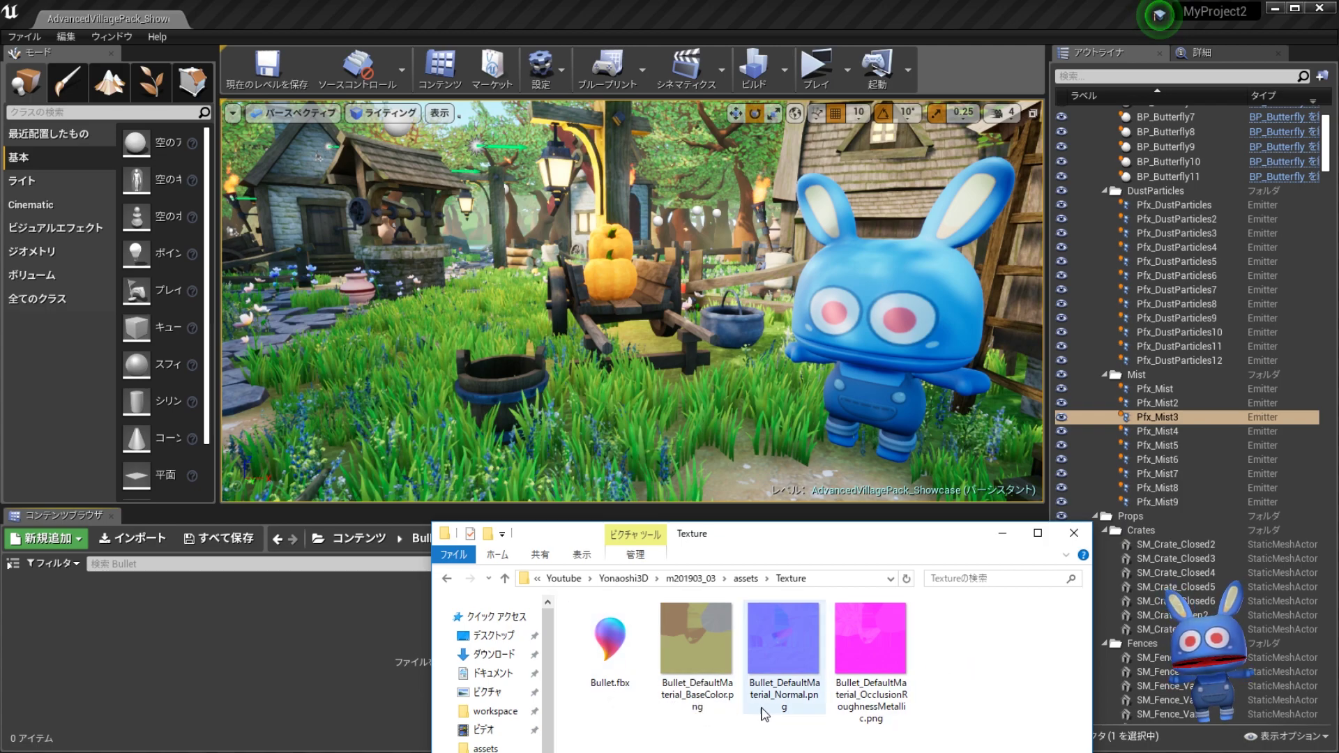
{"action": "mouse_move", "coordinate": [991, 722]}
{"action": "left_mouse_down"}
{"action": "mouse_move", "coordinate": [617, 620]}
{"action": "mouse_move", "coordinate": [611, 639]}
{"action": "mouse_move", "coordinate": [225, 626]}
{"action": "left_mouse_up"}
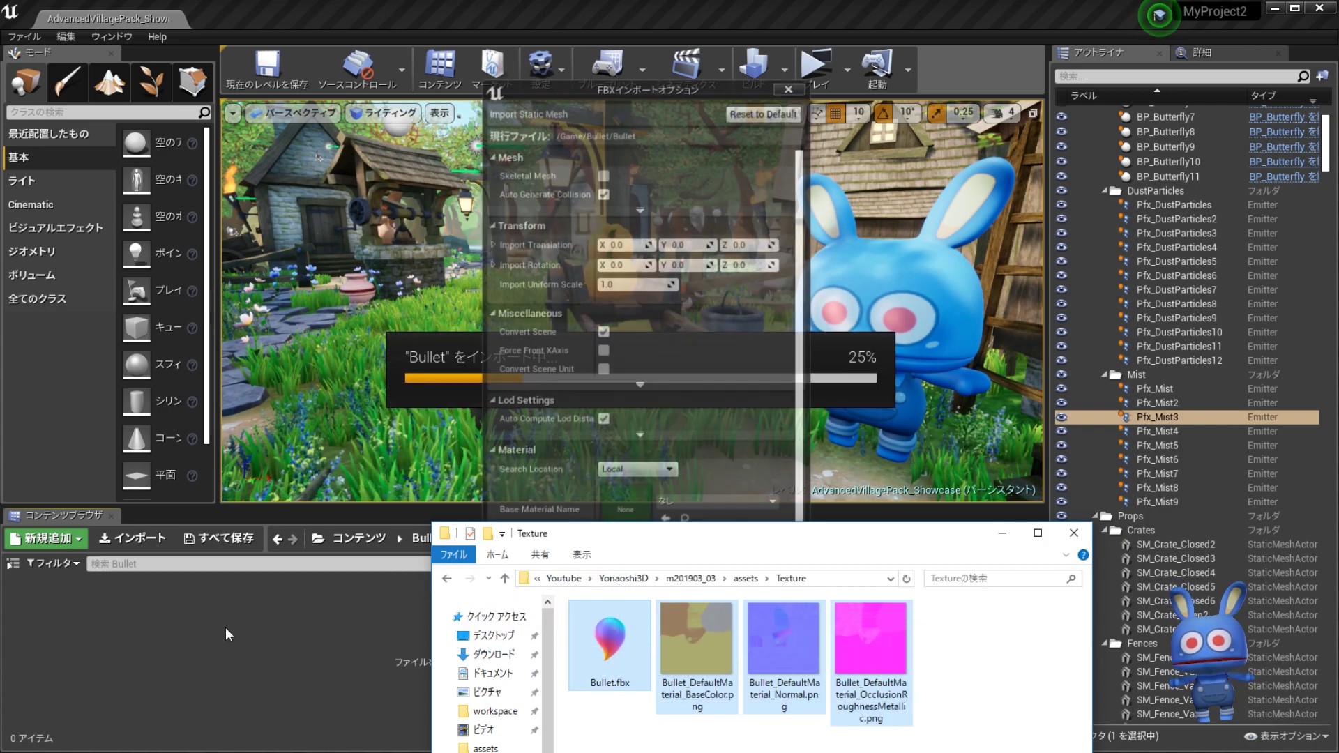
{"action": "left_click", "coordinate": [659, 101]}
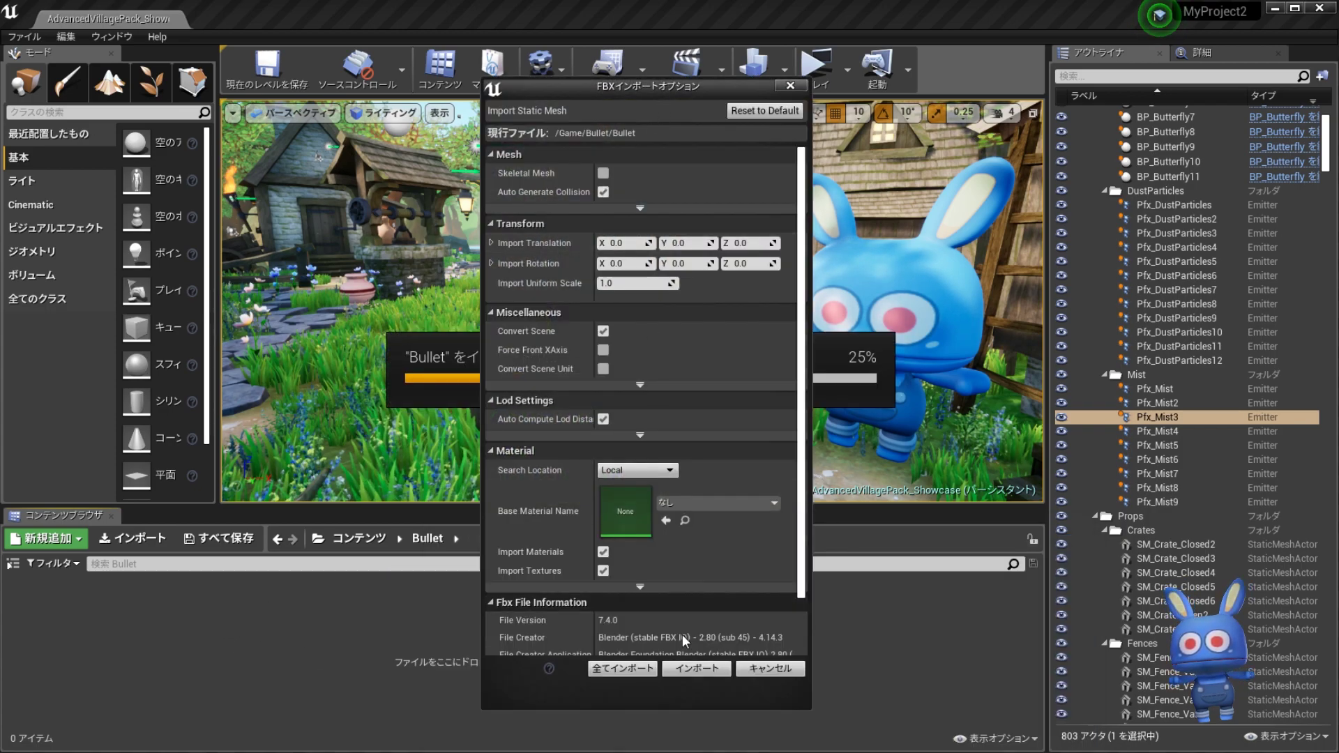
{"action": "left_click", "coordinate": [629, 670]}
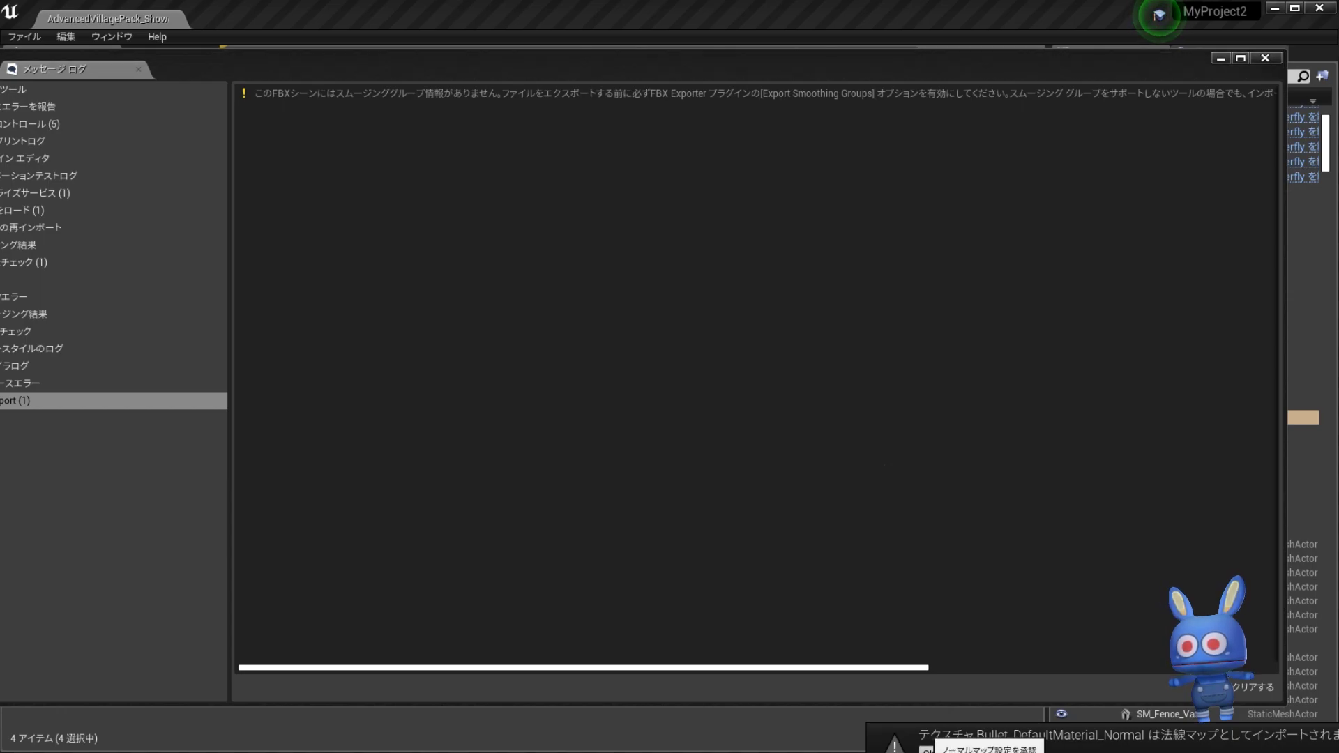
{"action": "left_click", "coordinate": [1265, 58]}
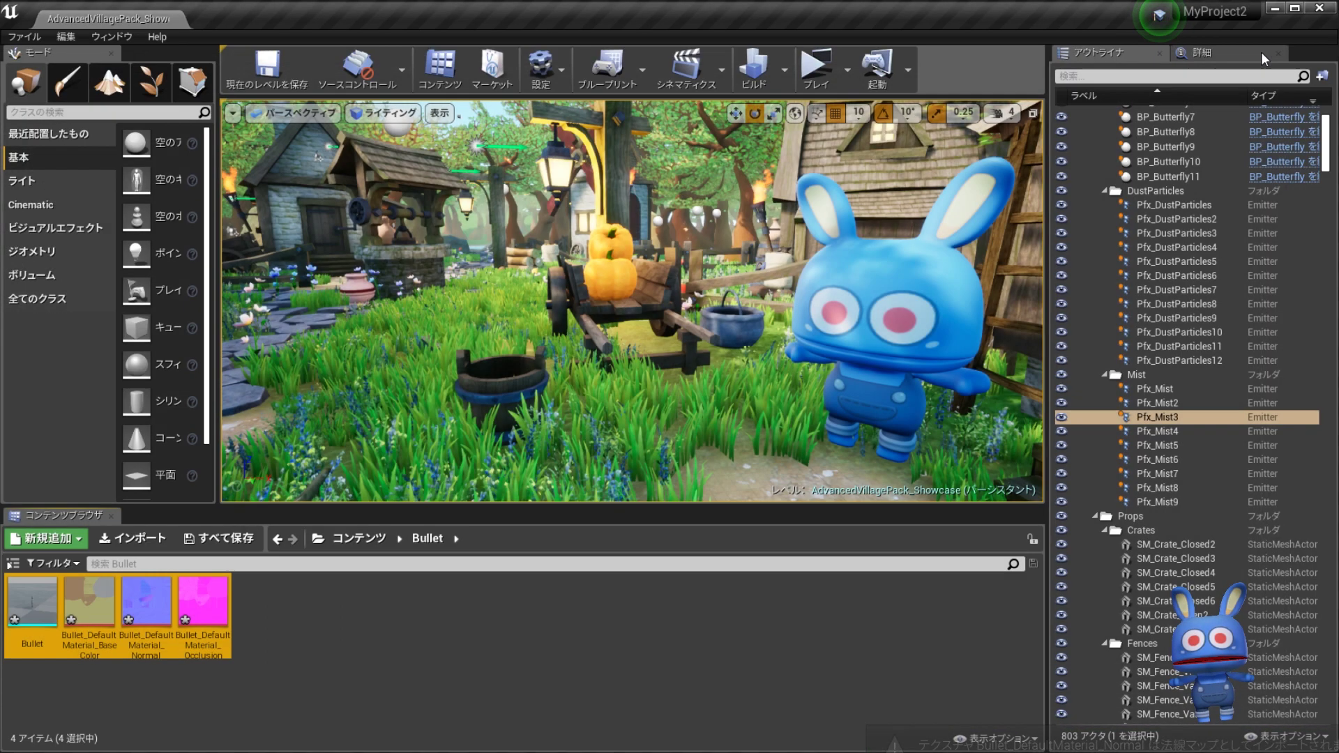
Select and save all four imported bullet assets with Ctrl+S
{"action": "left_click_drag", "start_coordinate": [311, 643], "coordinate": [41, 614]}
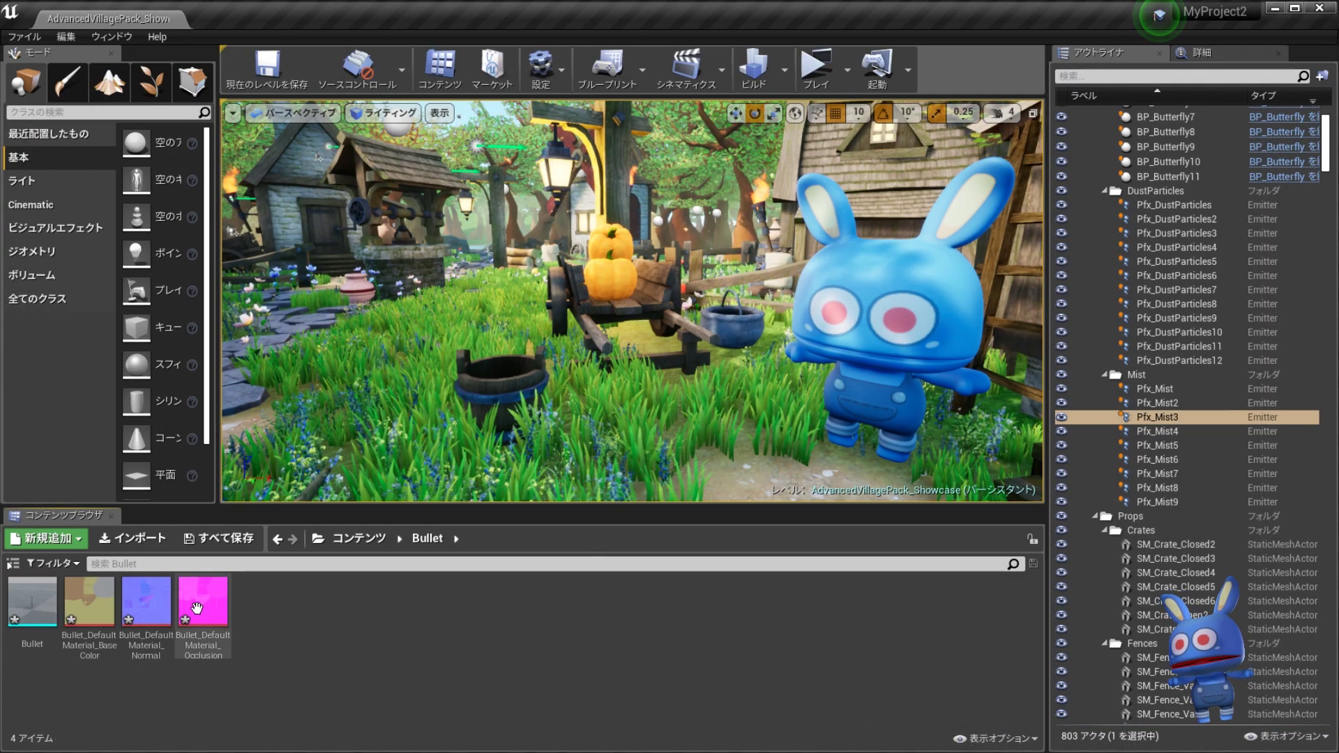
{"action": "key", "text": "ctrl+s"}
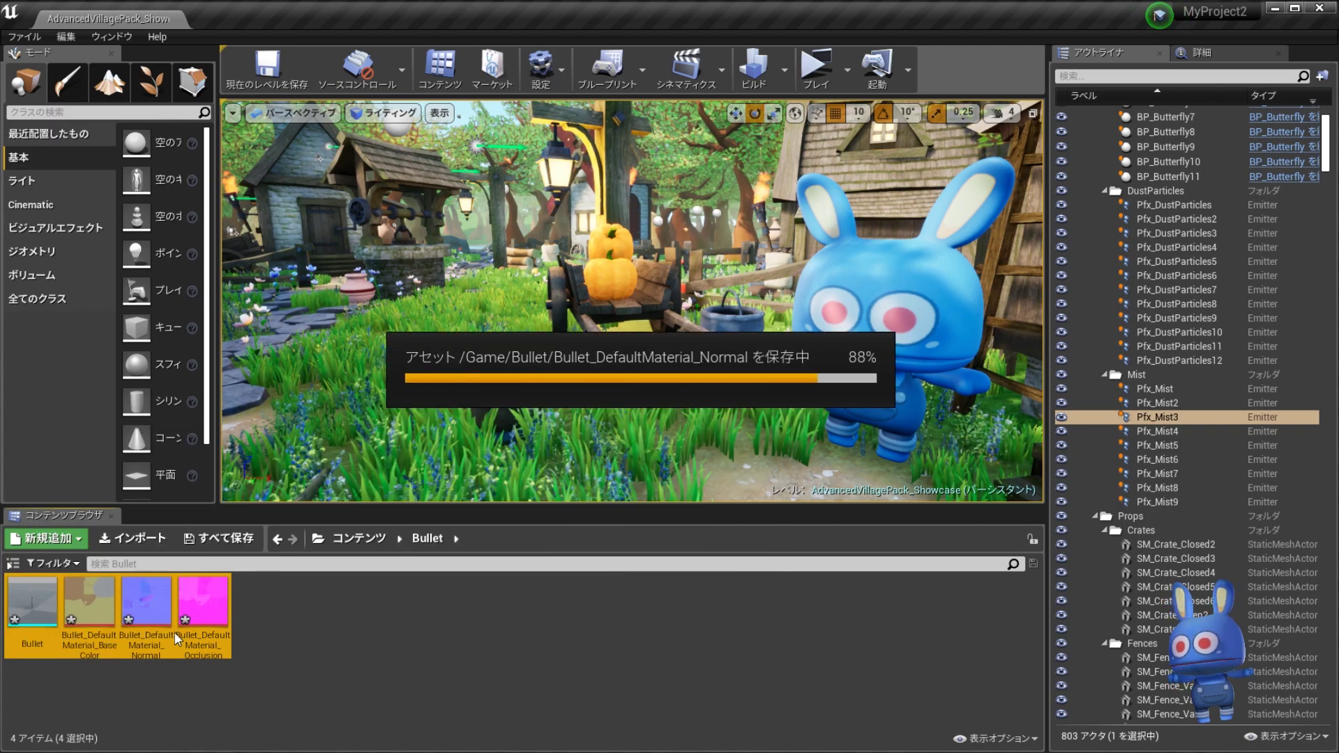
{"action": "left_click", "coordinate": [357, 631]}
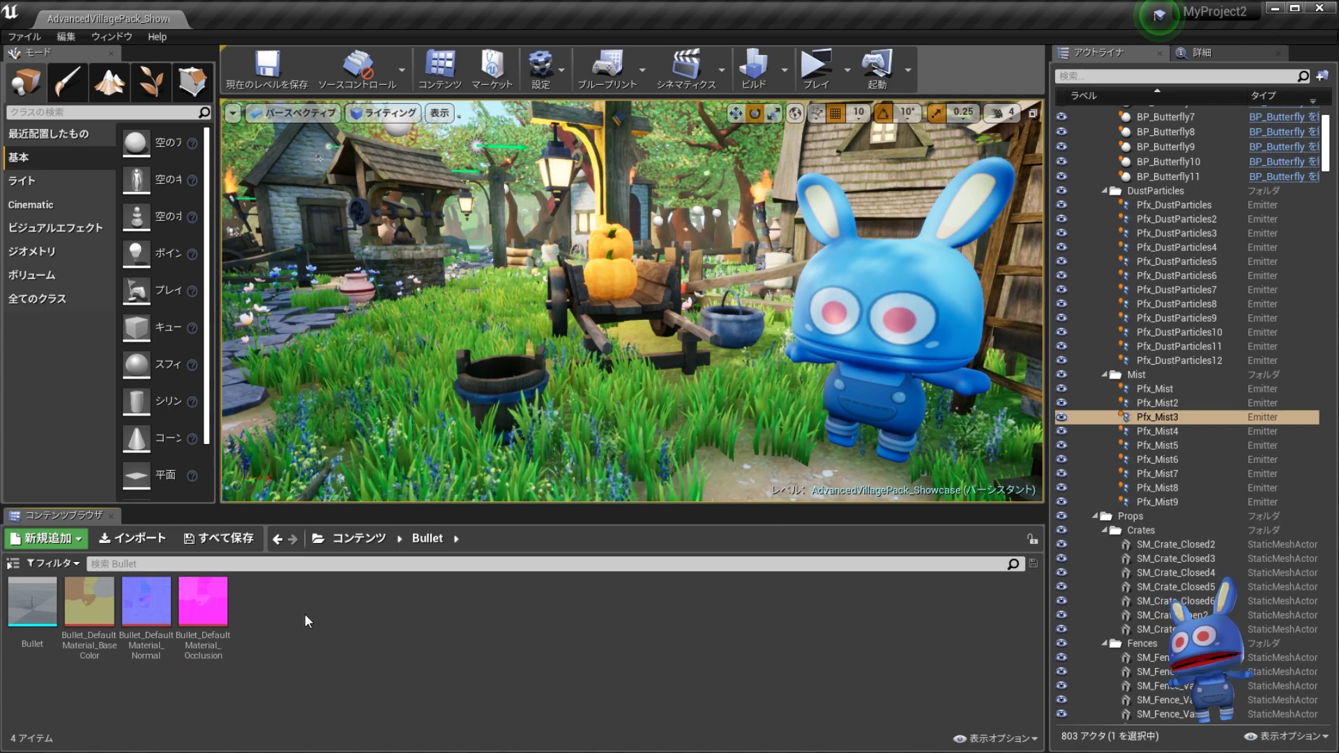
{"action": "left_click", "coordinate": [225, 642]}
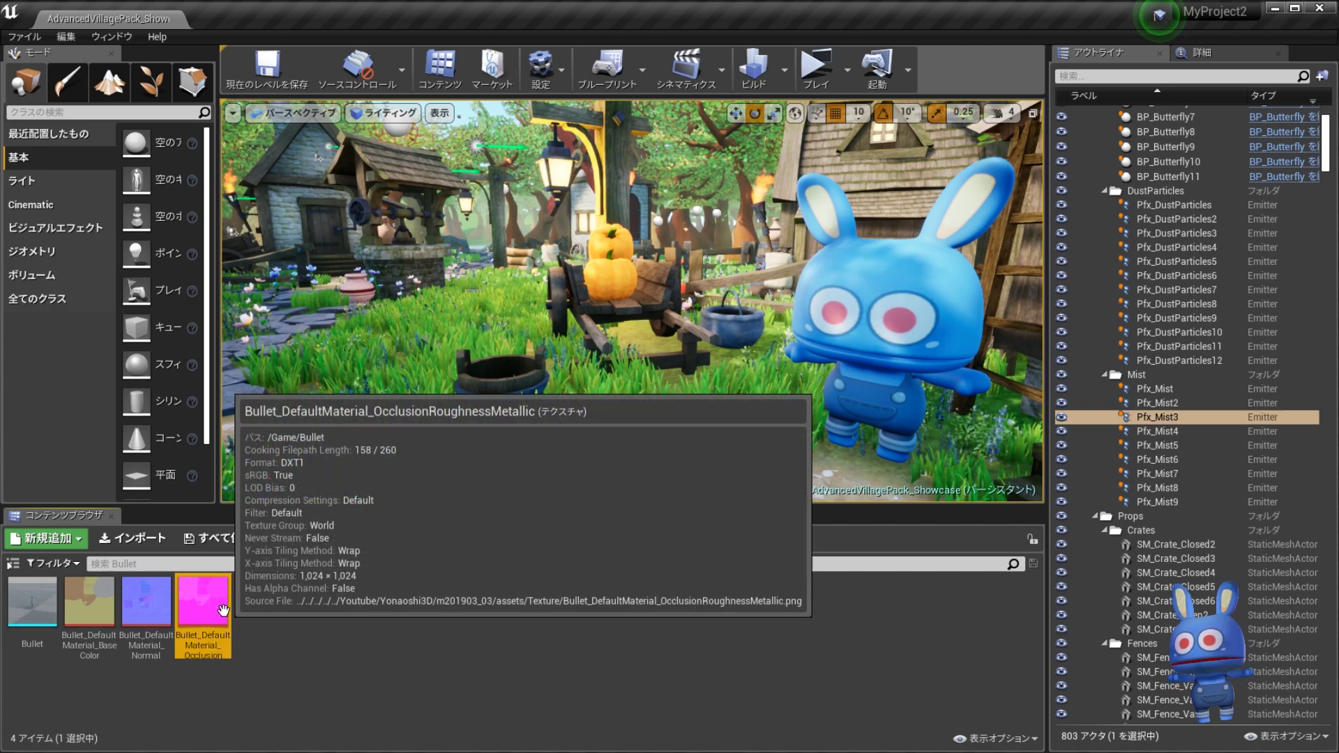
Uncheck sRGB on the OcclusionRoughnessMetallic texture and close its texture editor
{"action": "double_click", "coordinate": [220, 621]}
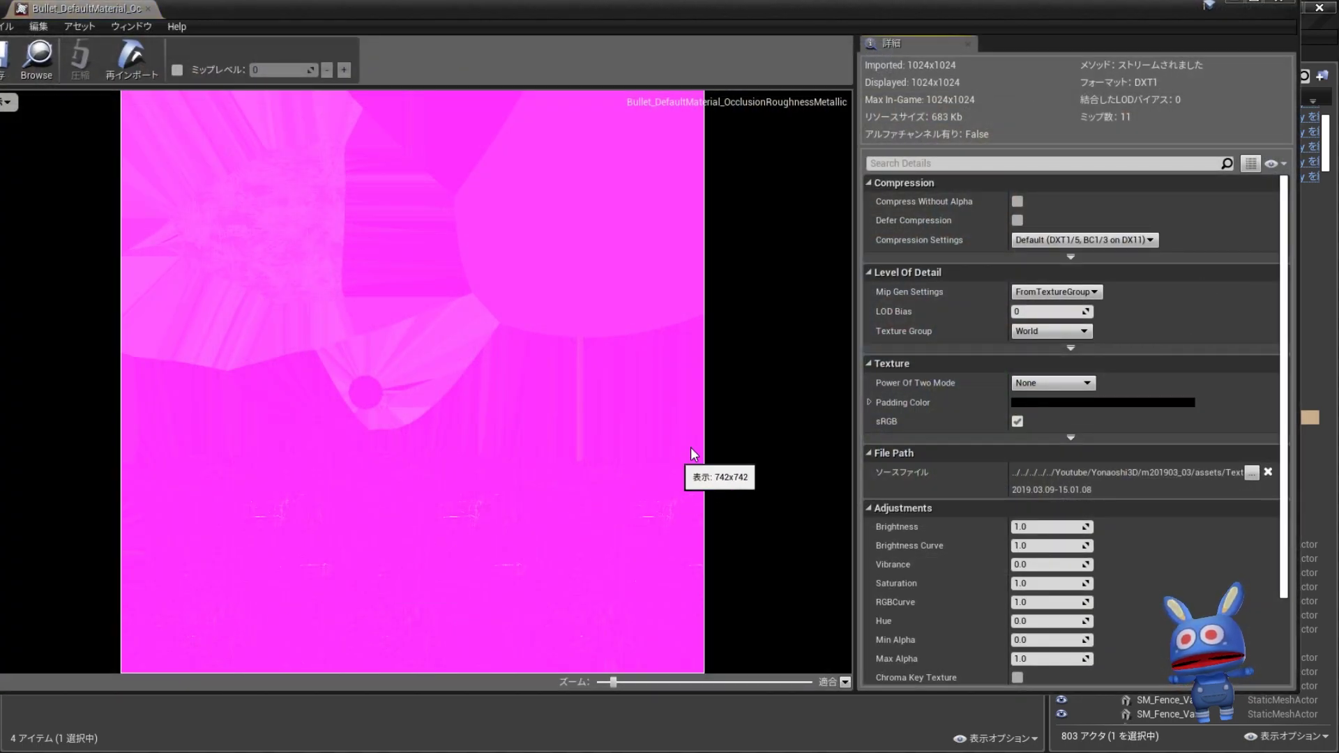
{"action": "left_click_drag", "start_coordinate": [947, 8], "coordinate": [975, 43]}
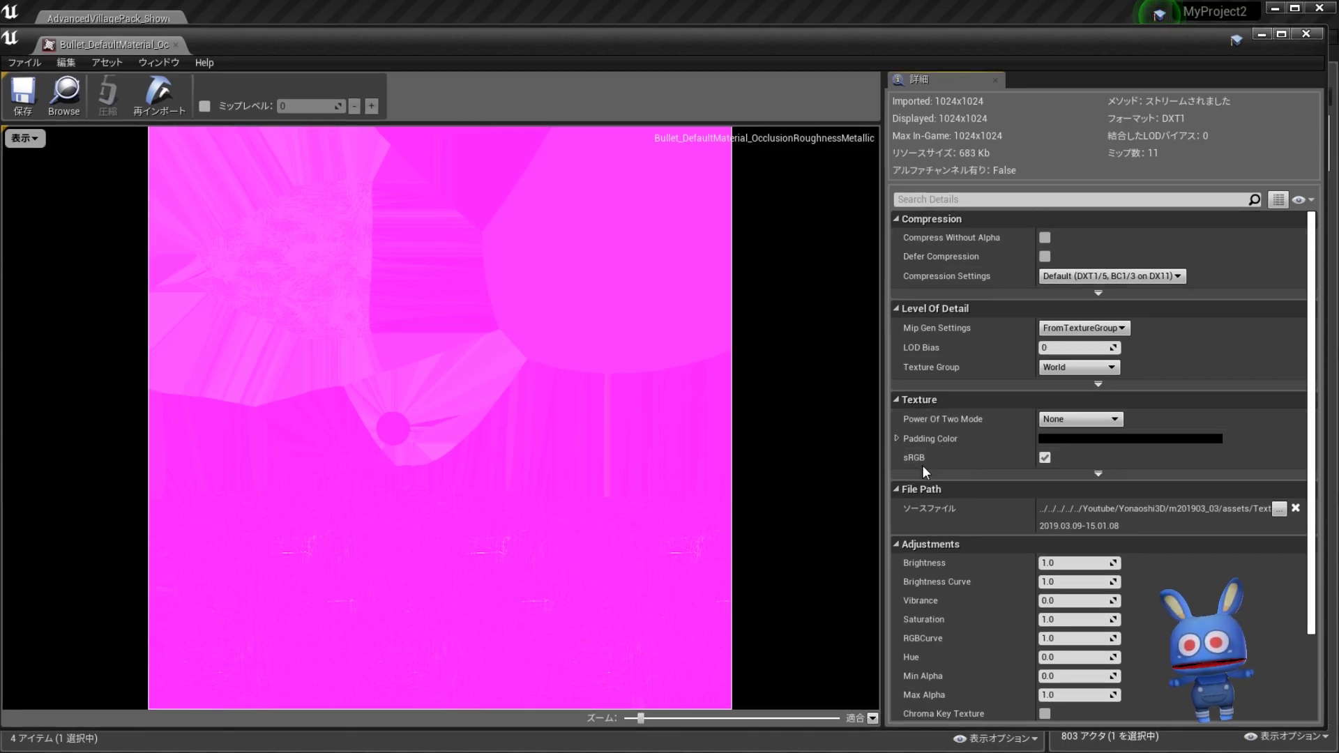
{"action": "left_click", "coordinate": [1047, 459]}
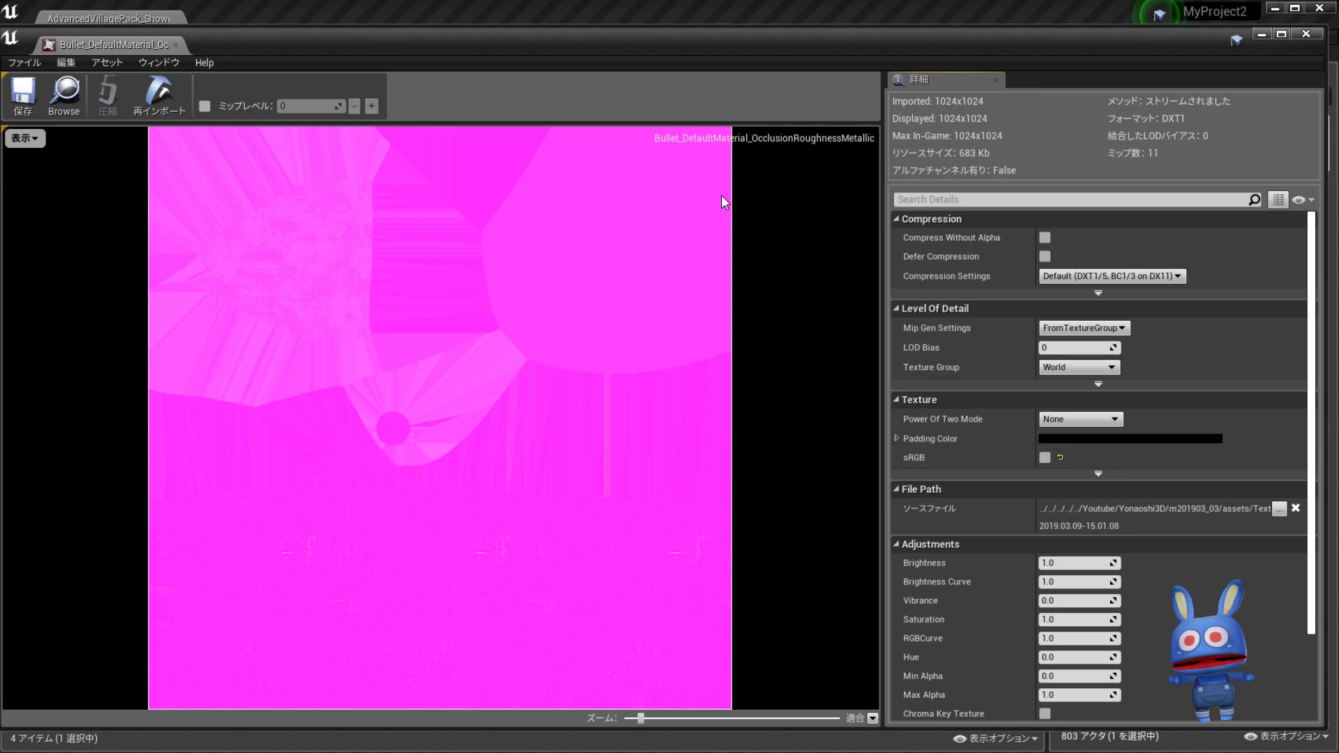
{"action": "left_click", "coordinate": [175, 45]}
{"action": "left_click", "coordinate": [342, 594]}
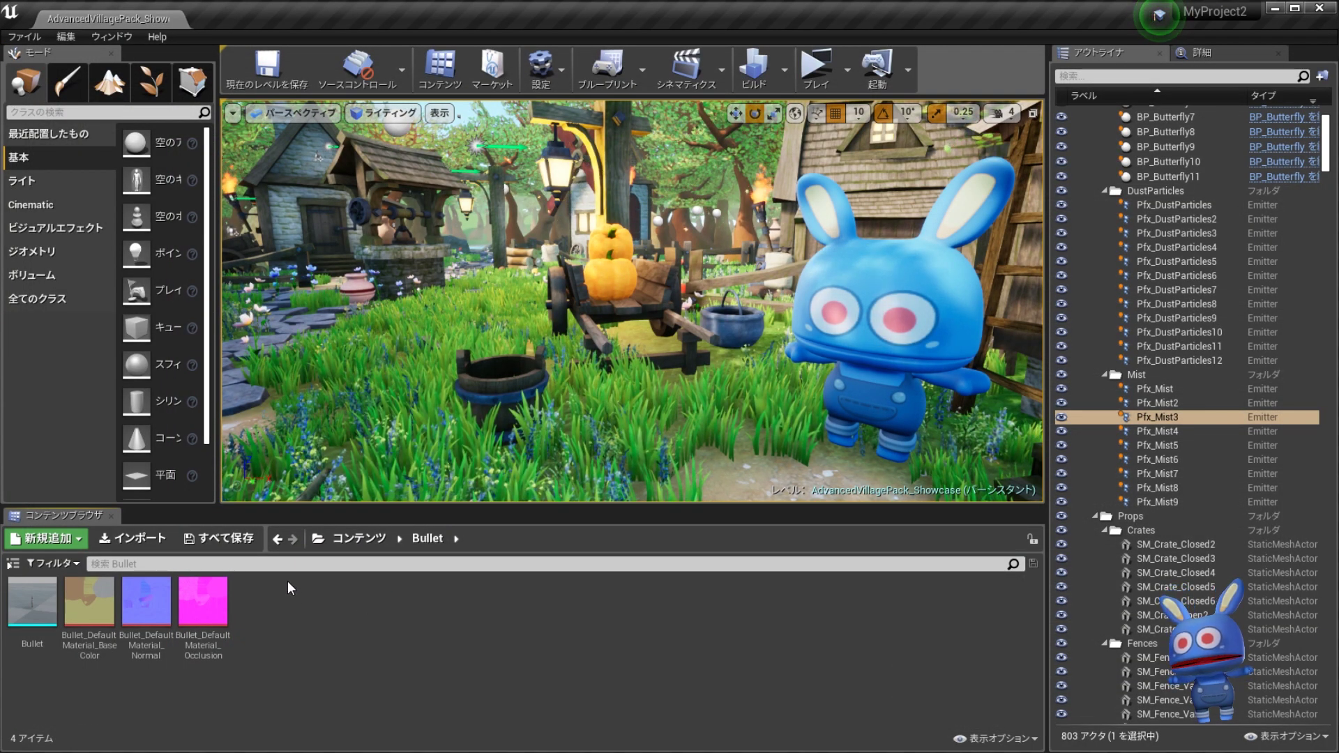
Create a new material named M_Bullet and open it in the Material Editor
{"action": "right_click", "coordinate": [285, 583]}
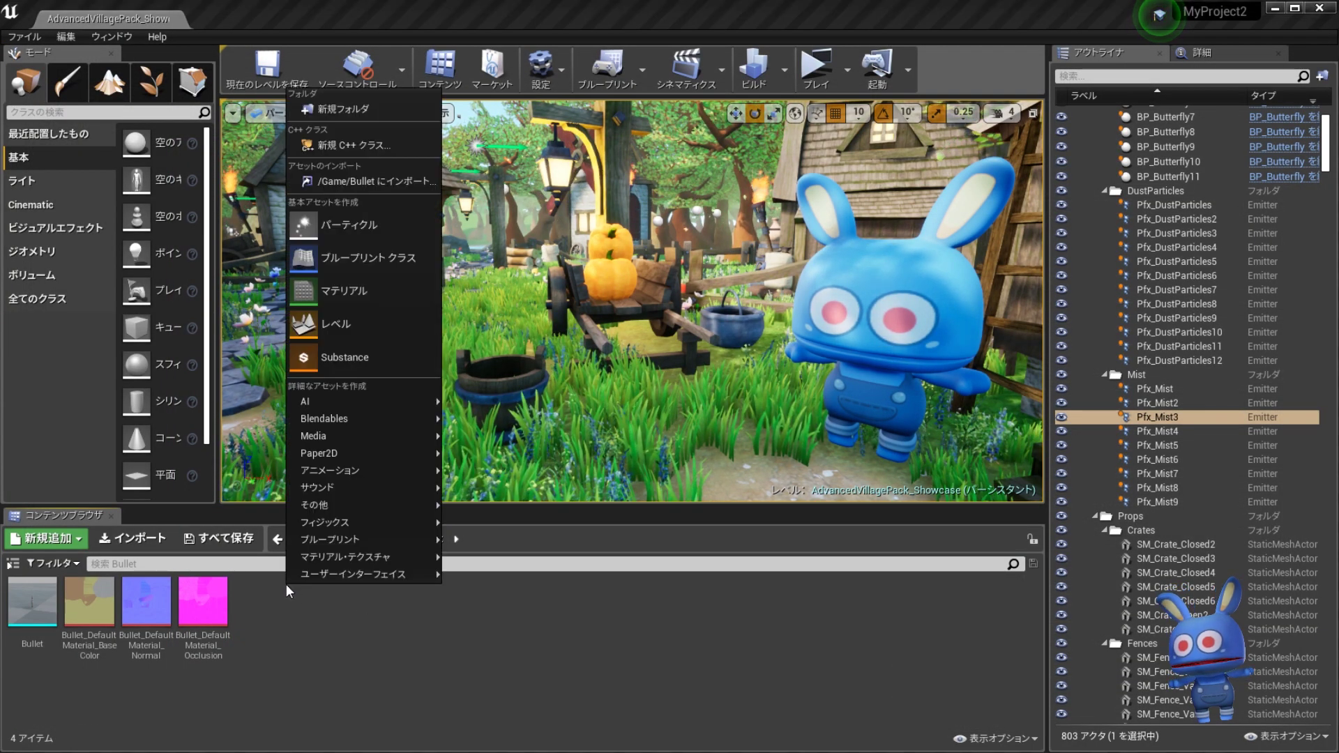
{"action": "left_click", "coordinate": [374, 287]}
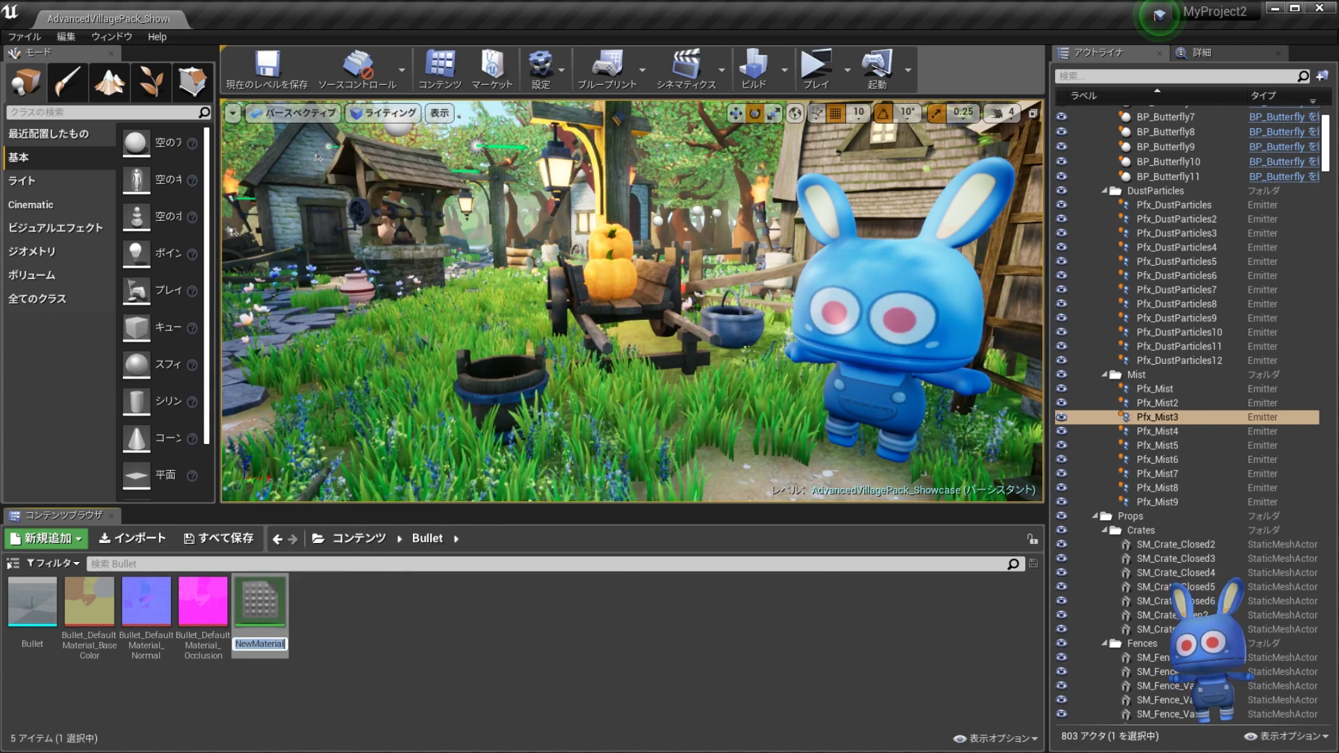
{"action": "type", "text": "M_"}
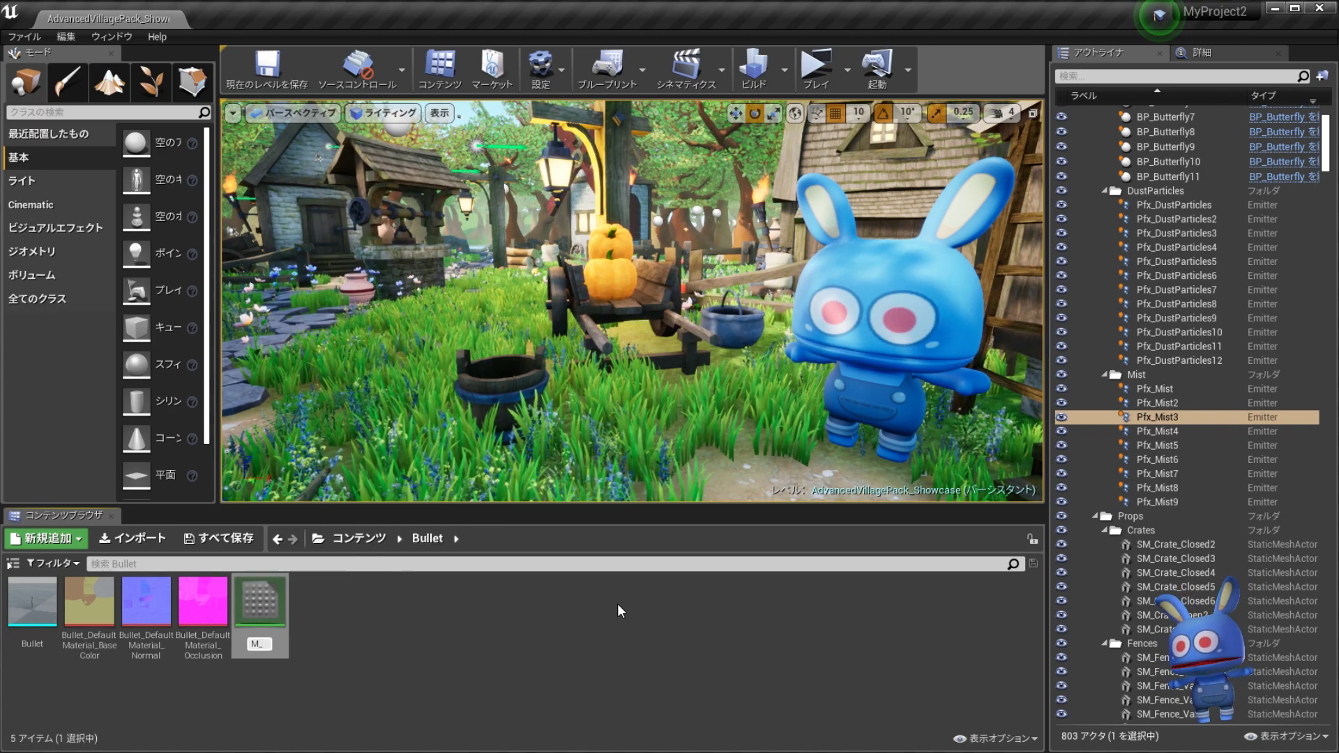
{"action": "type", "text": "Bul"}
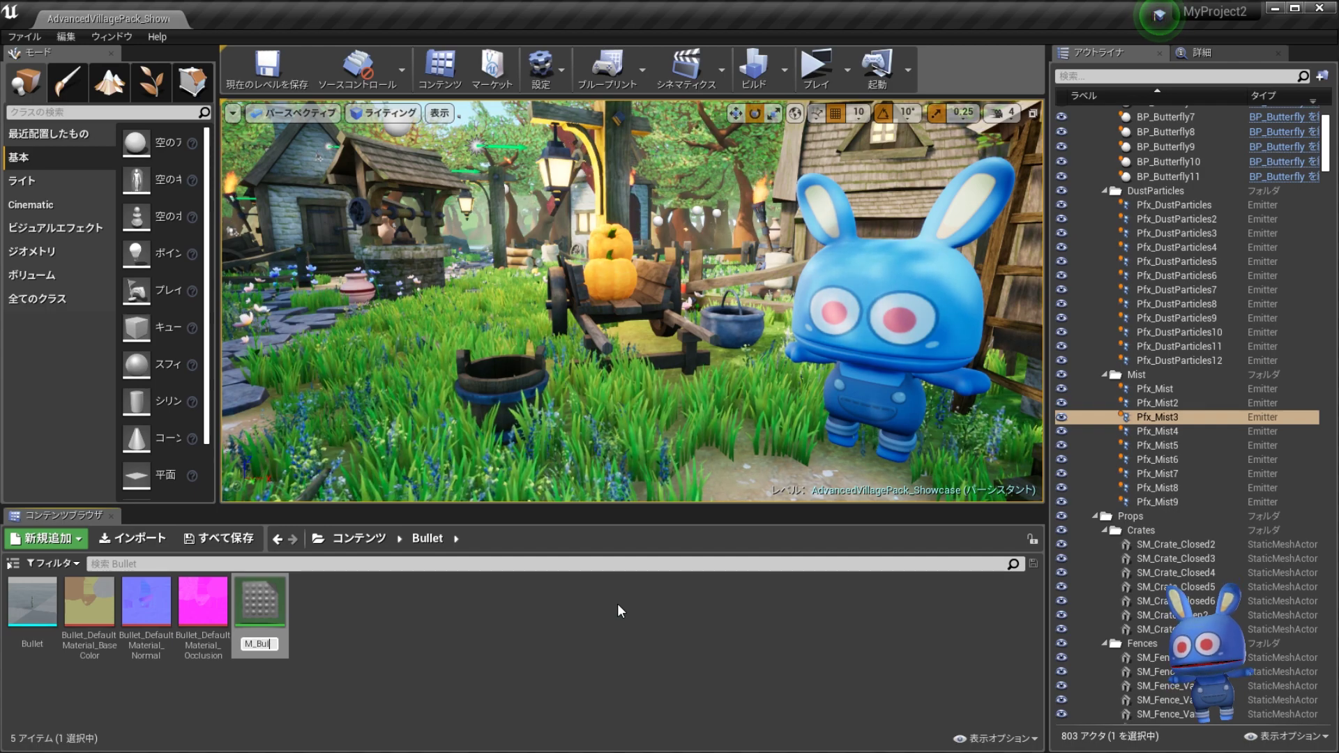
{"action": "type", "text": "let"}
{"action": "key", "text": "Return"}
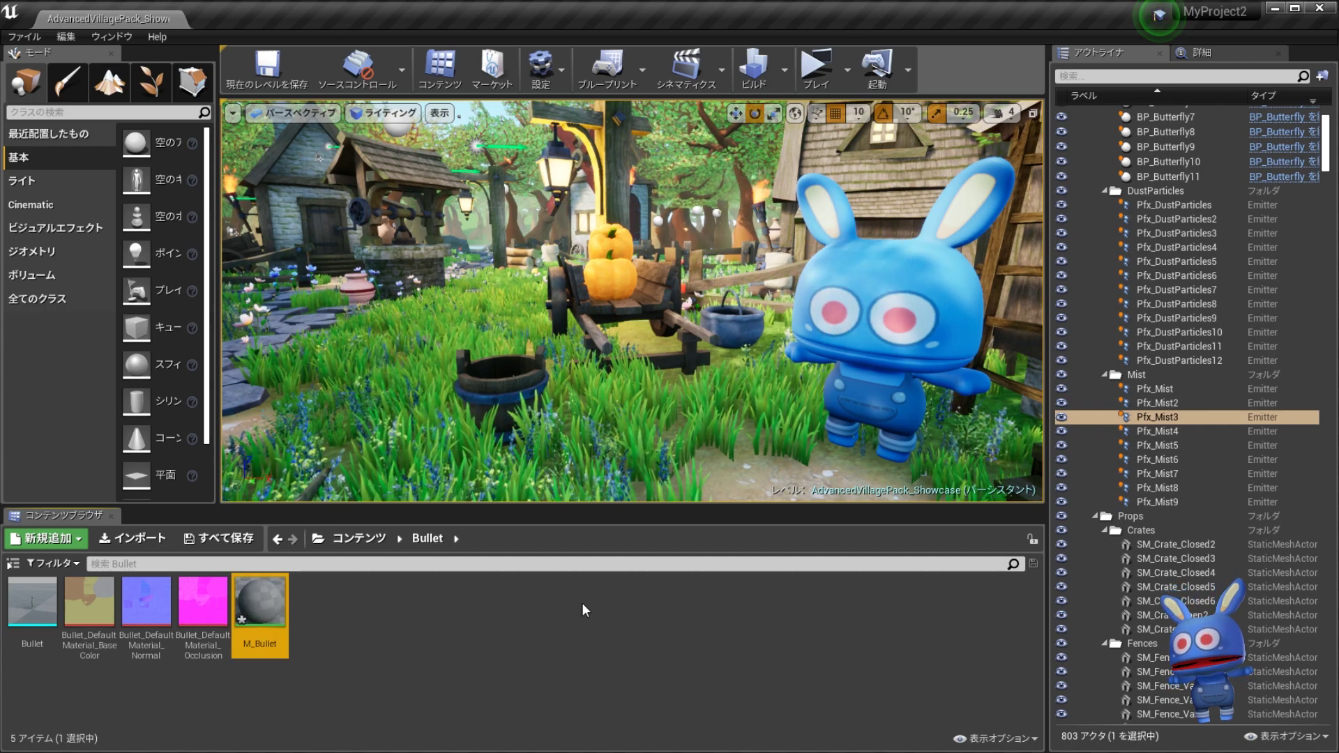
{"action": "double_click", "coordinate": [266, 603]}
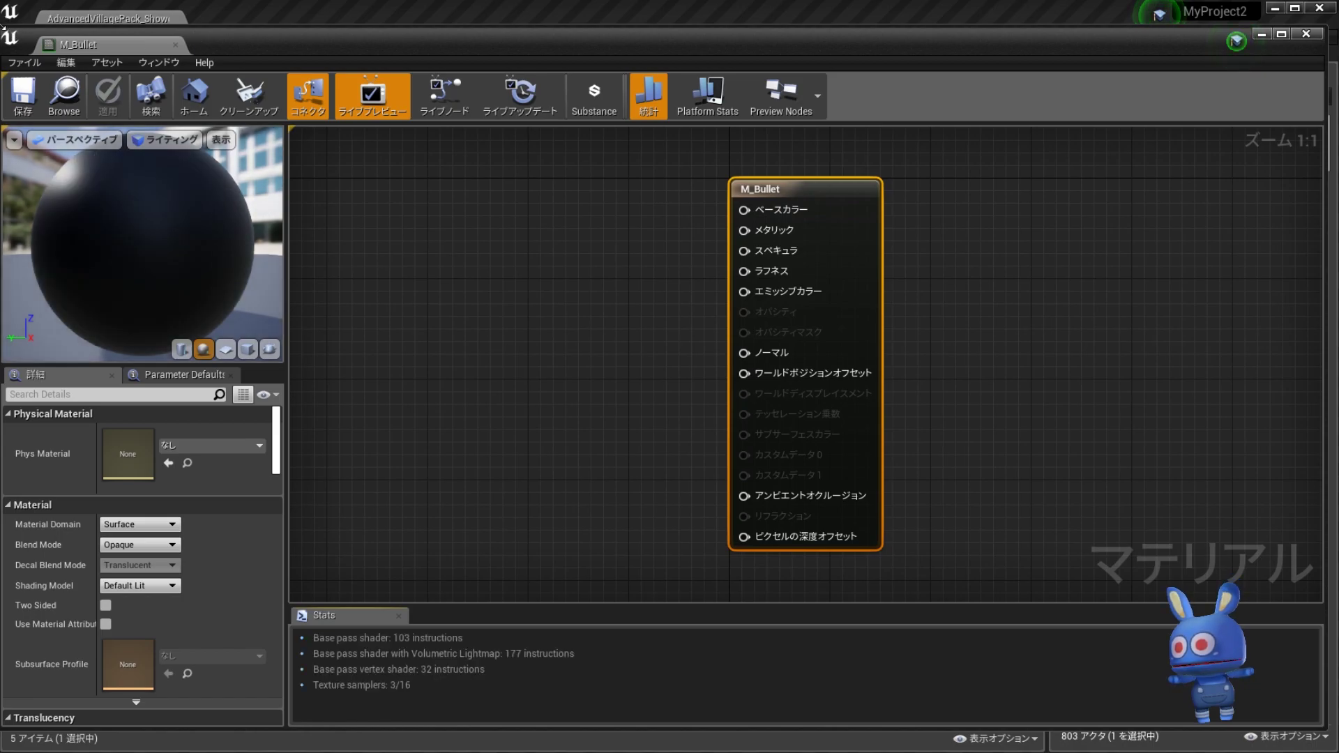
Shrink the material editor window and select the BaseColor, Normal and Occlusion textures
{"action": "double_click", "coordinate": [139, 40]}
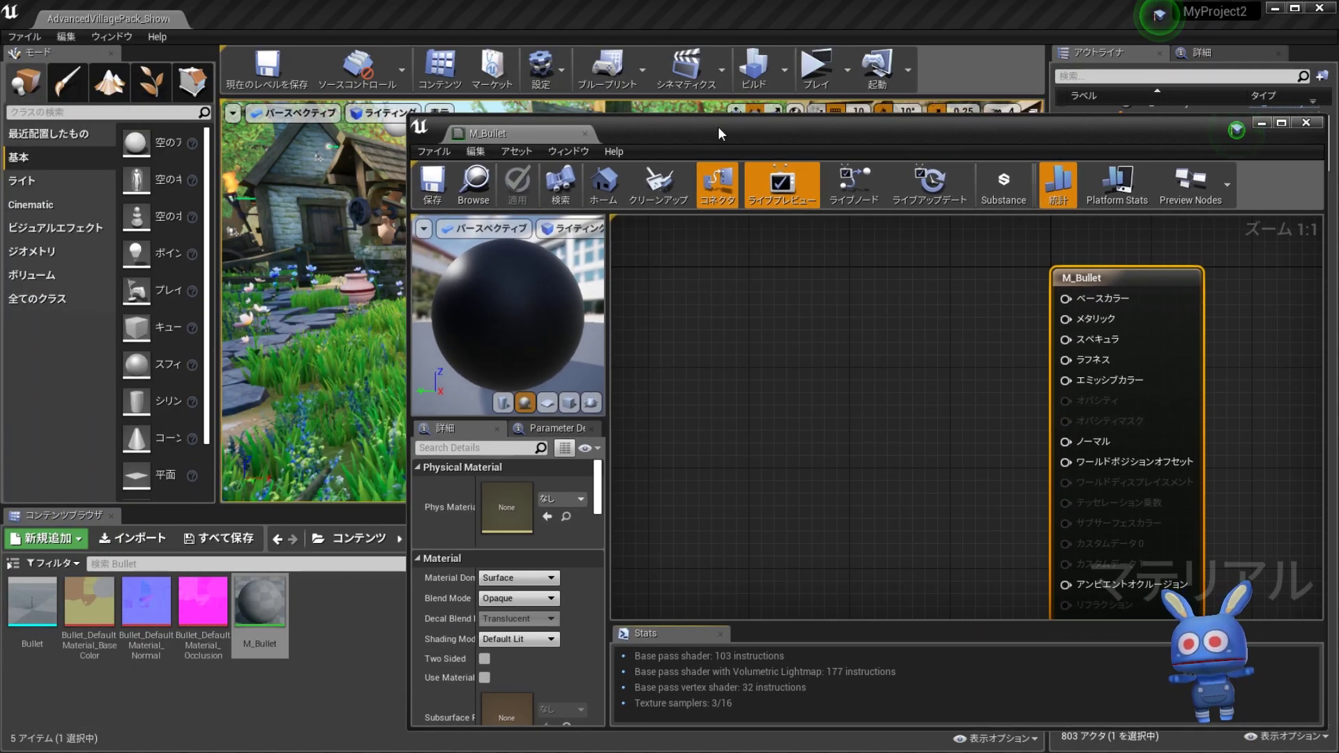
{"action": "left_click_drag", "start_coordinate": [717, 127], "coordinate": [729, 115]}
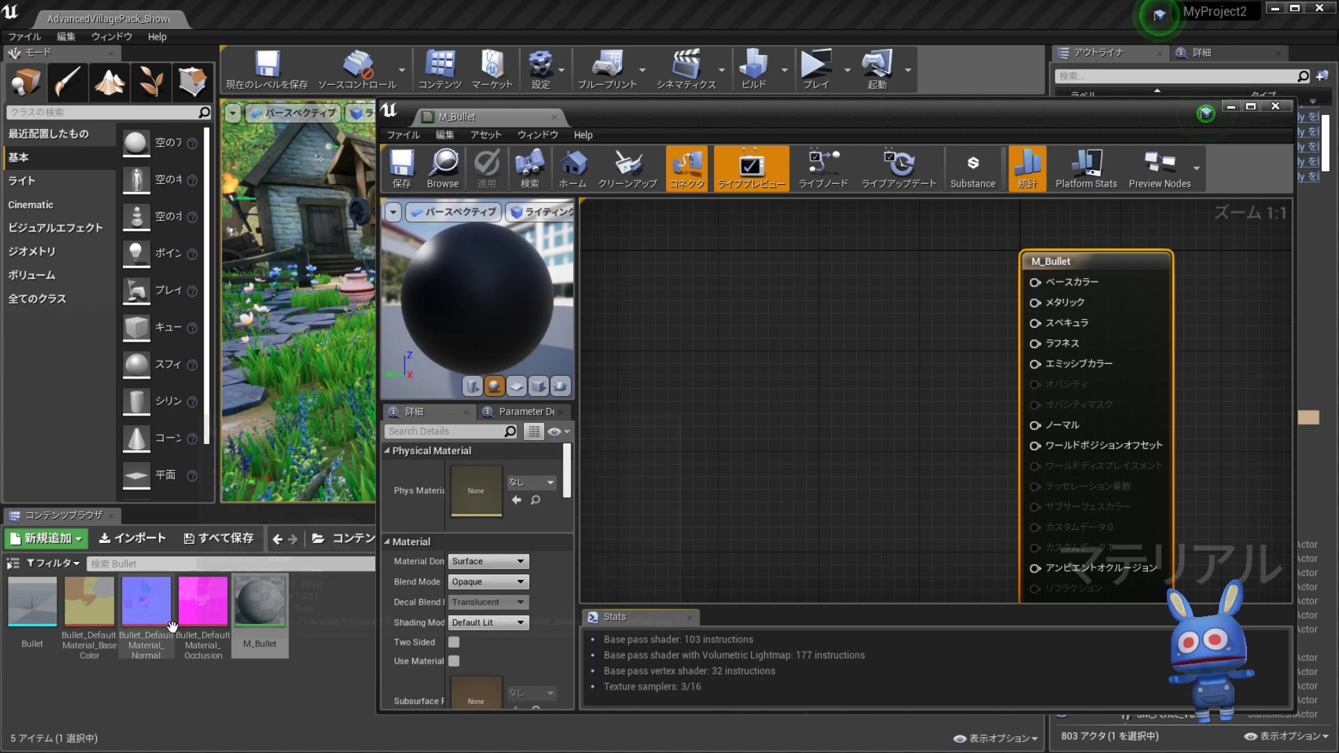
{"action": "left_click", "coordinate": [91, 619]}
{"action": "left_click", "coordinate": [203, 603], "text": "shift"}
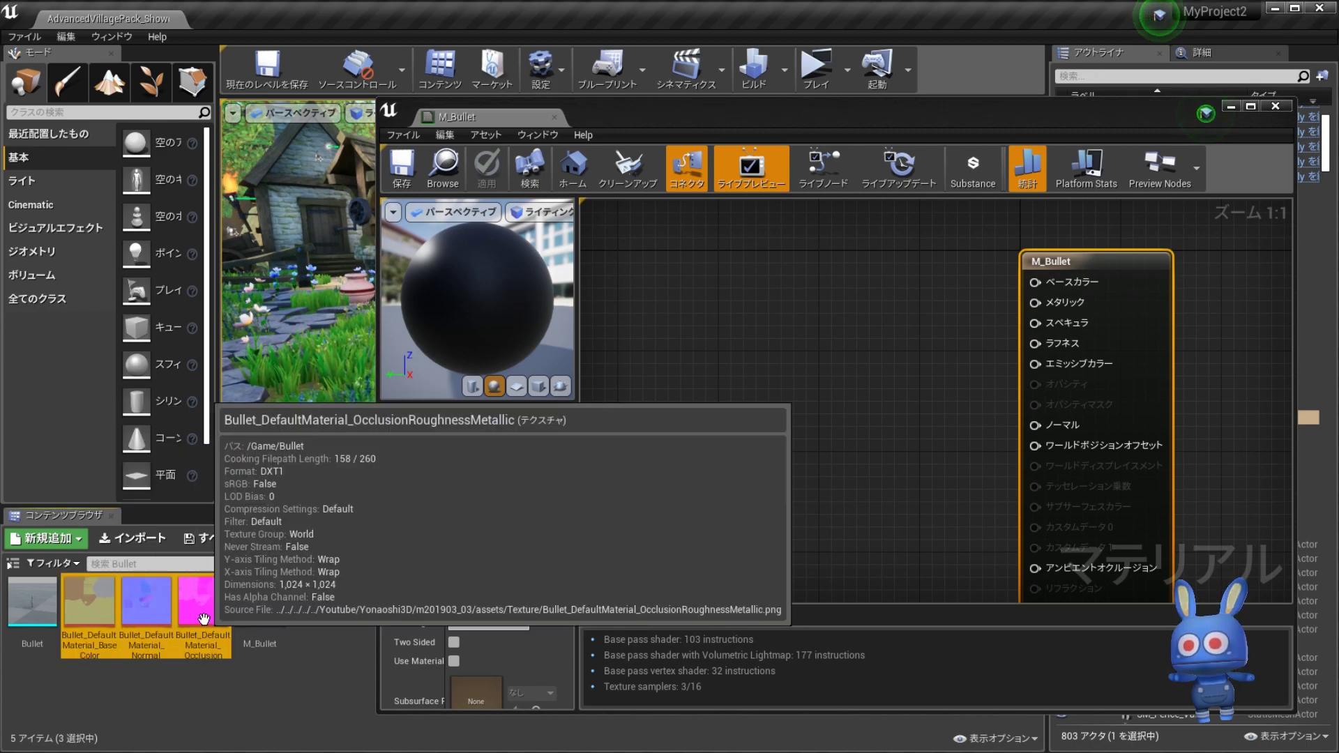
Drop the three textures into the M_Bullet graph and wire BaseColor to Base Color
{"action": "mouse_move", "coordinate": [203, 603]}
{"action": "left_mouse_down"}
{"action": "mouse_move", "coordinate": [465, 511]}
{"action": "mouse_move", "coordinate": [667, 379]}
{"action": "mouse_move", "coordinate": [740, 244]}
{"action": "mouse_move", "coordinate": [792, 277]}
{"action": "left_mouse_up"}
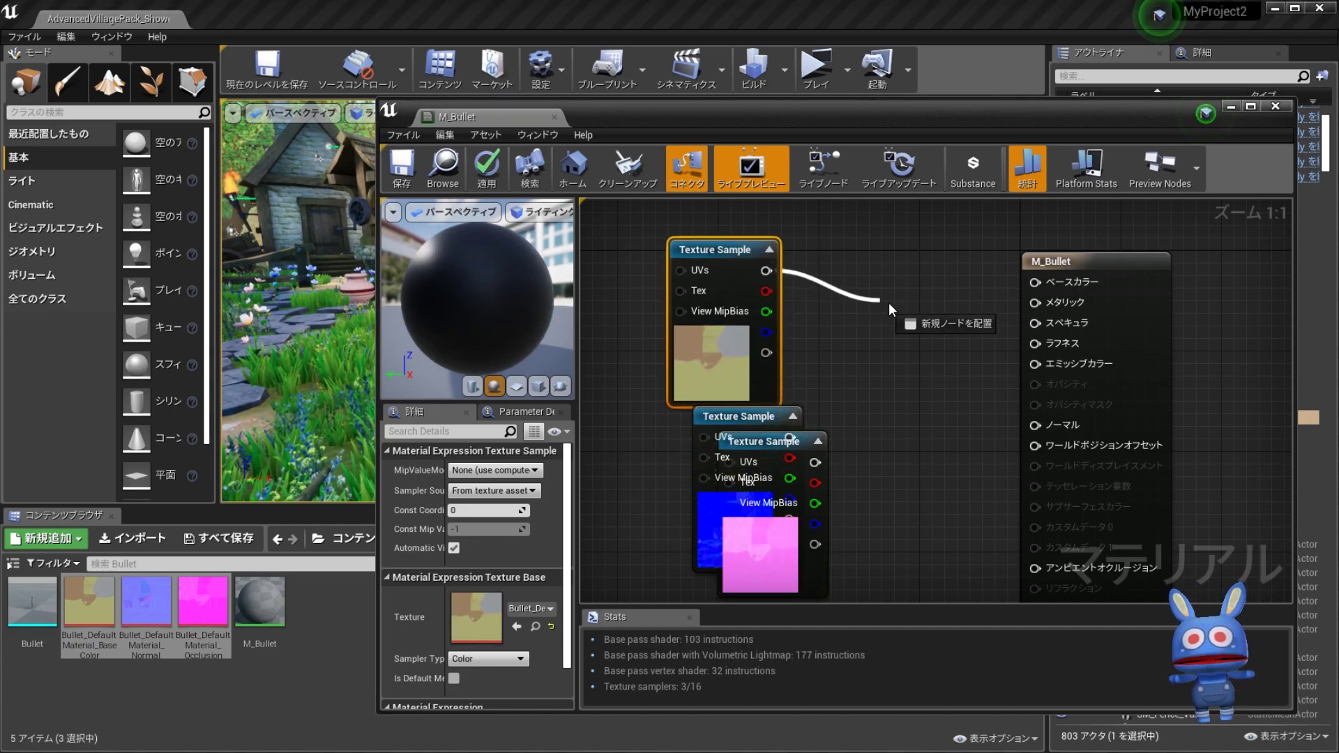
{"action": "left_click_drag", "start_coordinate": [888, 303], "coordinate": [1062, 284]}
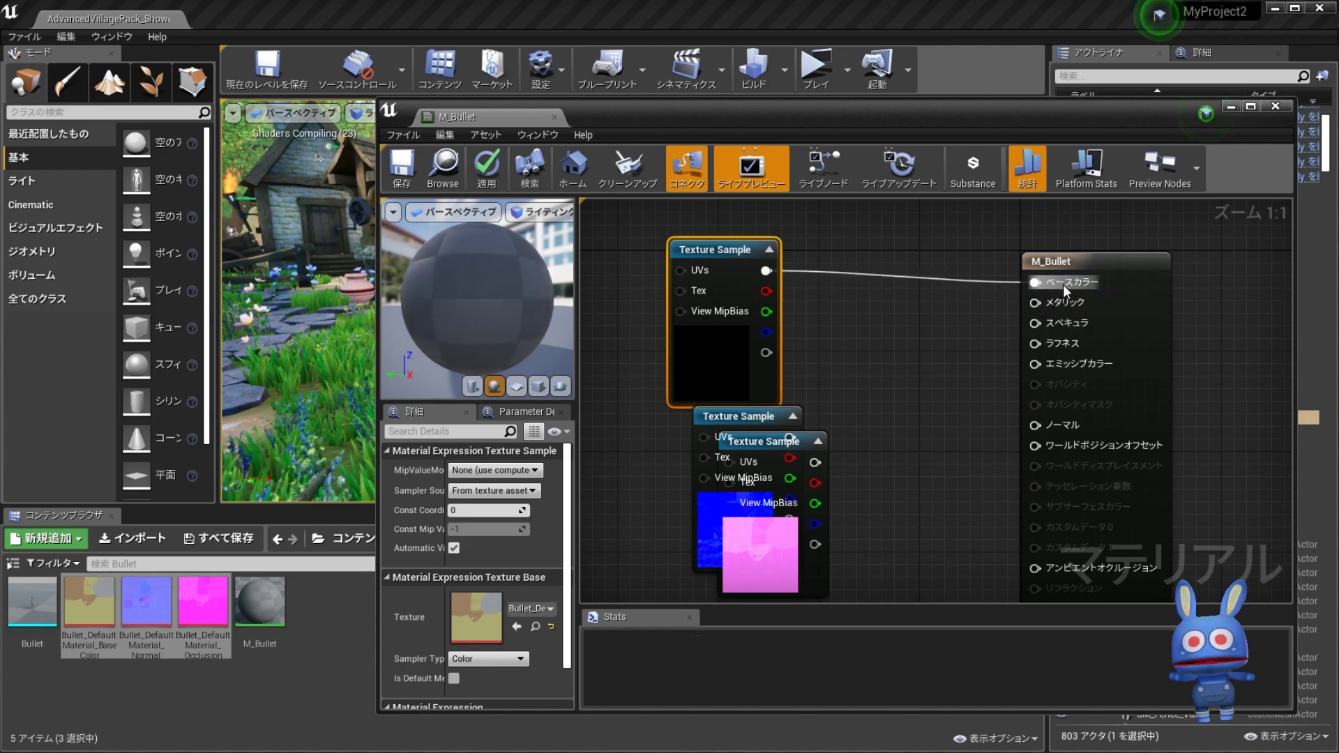
{"action": "mouse_move", "coordinate": [769, 444]}
{"action": "left_mouse_down"}
{"action": "mouse_move", "coordinate": [884, 516]}
{"action": "mouse_move", "coordinate": [848, 558]}
{"action": "left_mouse_up"}
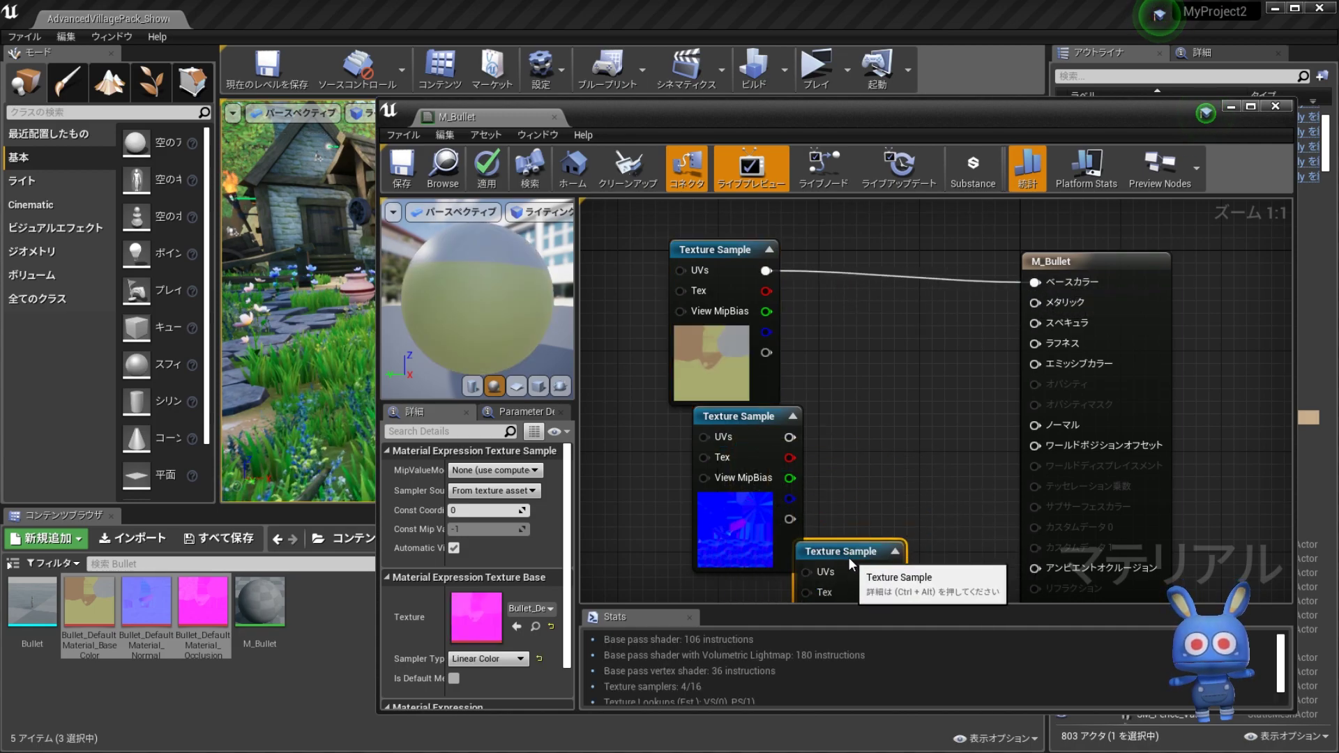
Connect the normal-map texture to Normal and arrange the texture nodes beside M_Bullet
{"action": "left_click", "coordinate": [753, 416]}
{"action": "mouse_move", "coordinate": [753, 416]}
{"action": "left_mouse_down"}
{"action": "mouse_move", "coordinate": [866, 338]}
{"action": "mouse_move", "coordinate": [853, 325]}
{"action": "mouse_move", "coordinate": [1045, 433]}
{"action": "left_mouse_up"}
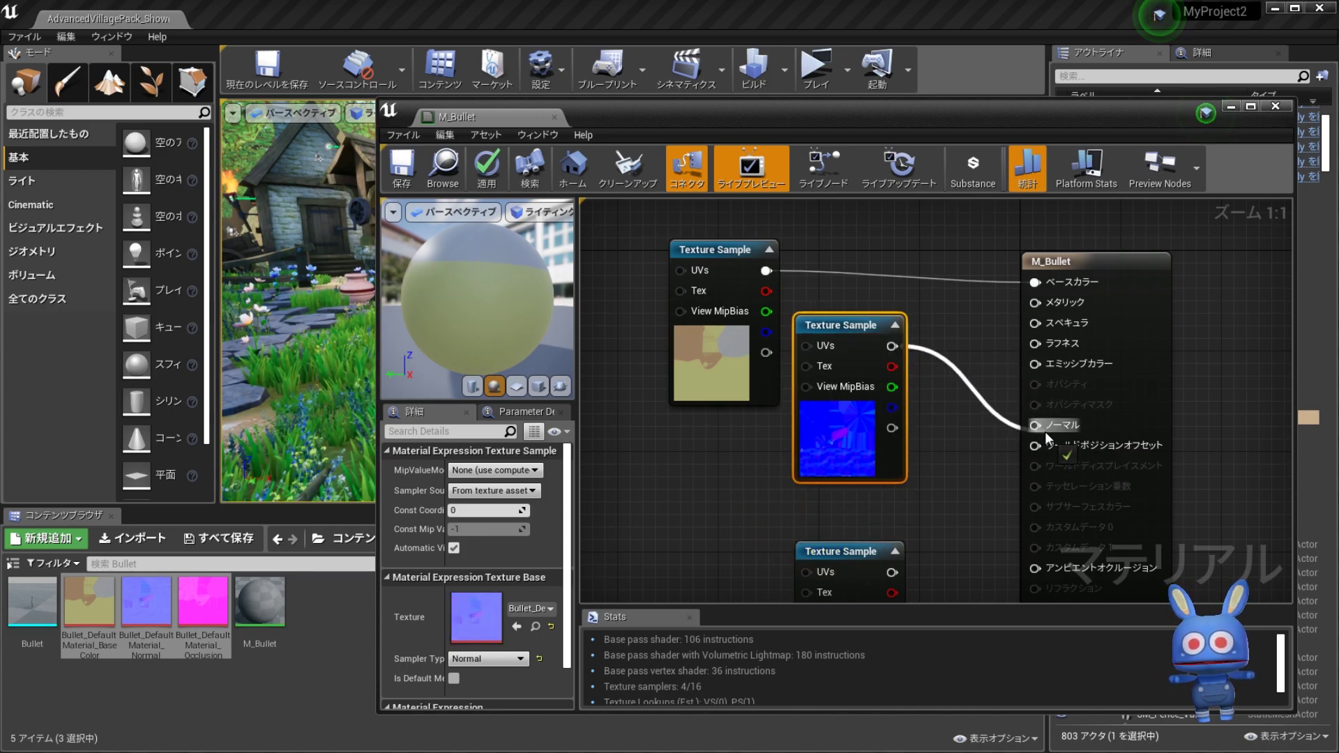
{"action": "right_click_drag", "start_coordinate": [943, 513], "coordinate": [915, 449]}
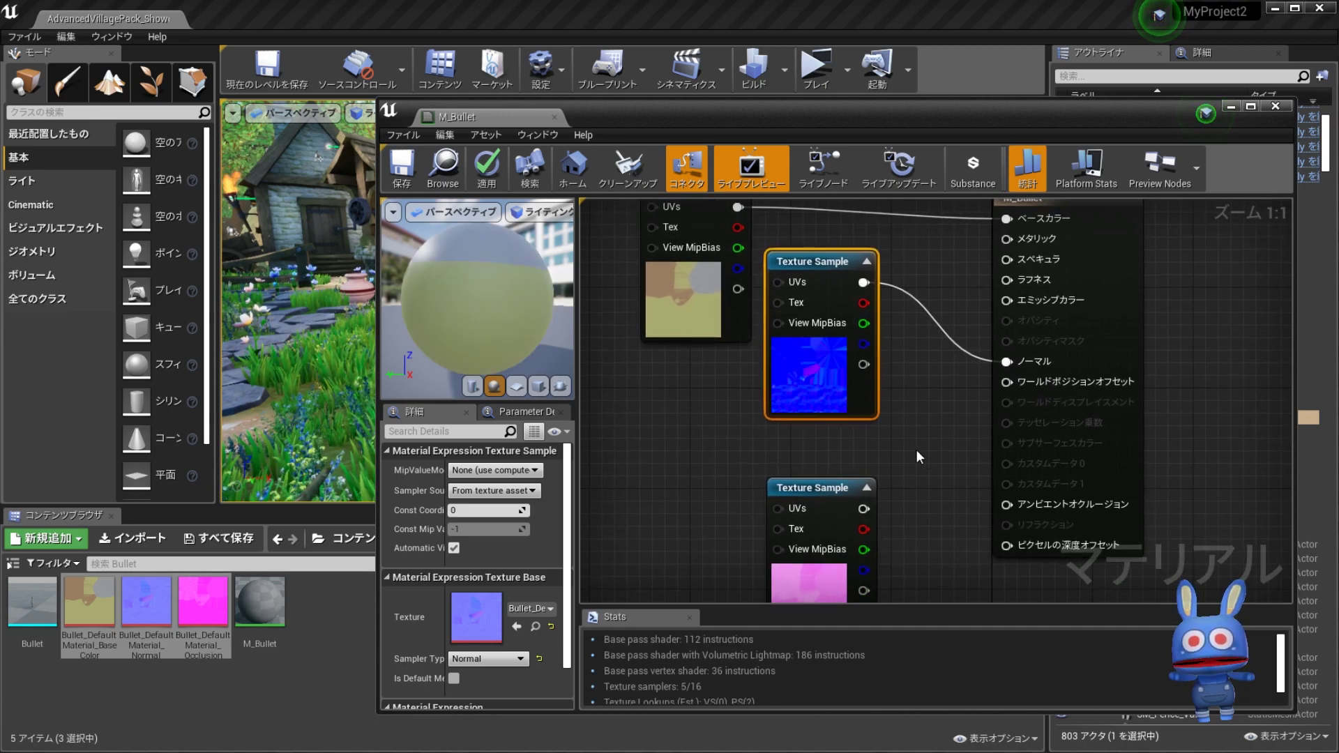
{"action": "left_click_drag", "start_coordinate": [823, 281], "coordinate": [673, 407]}
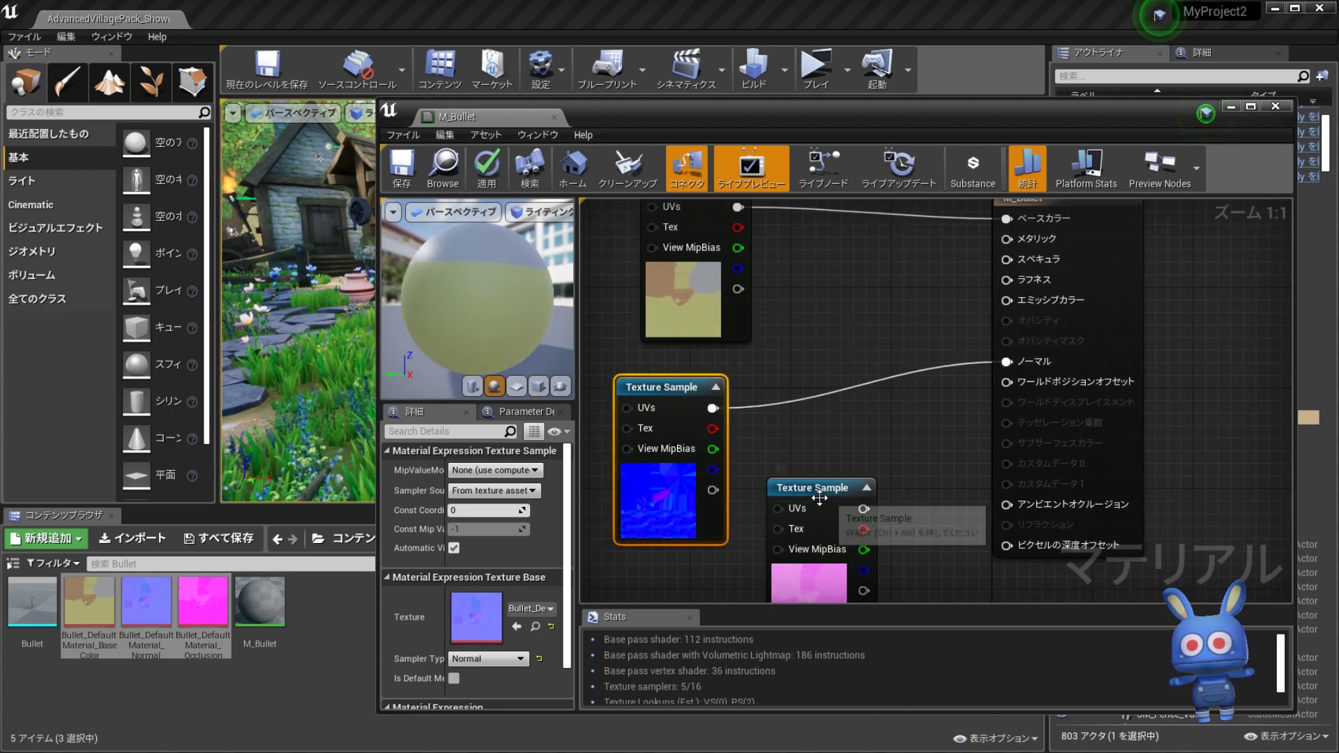
{"action": "left_click_drag", "start_coordinate": [829, 472], "coordinate": [855, 410]}
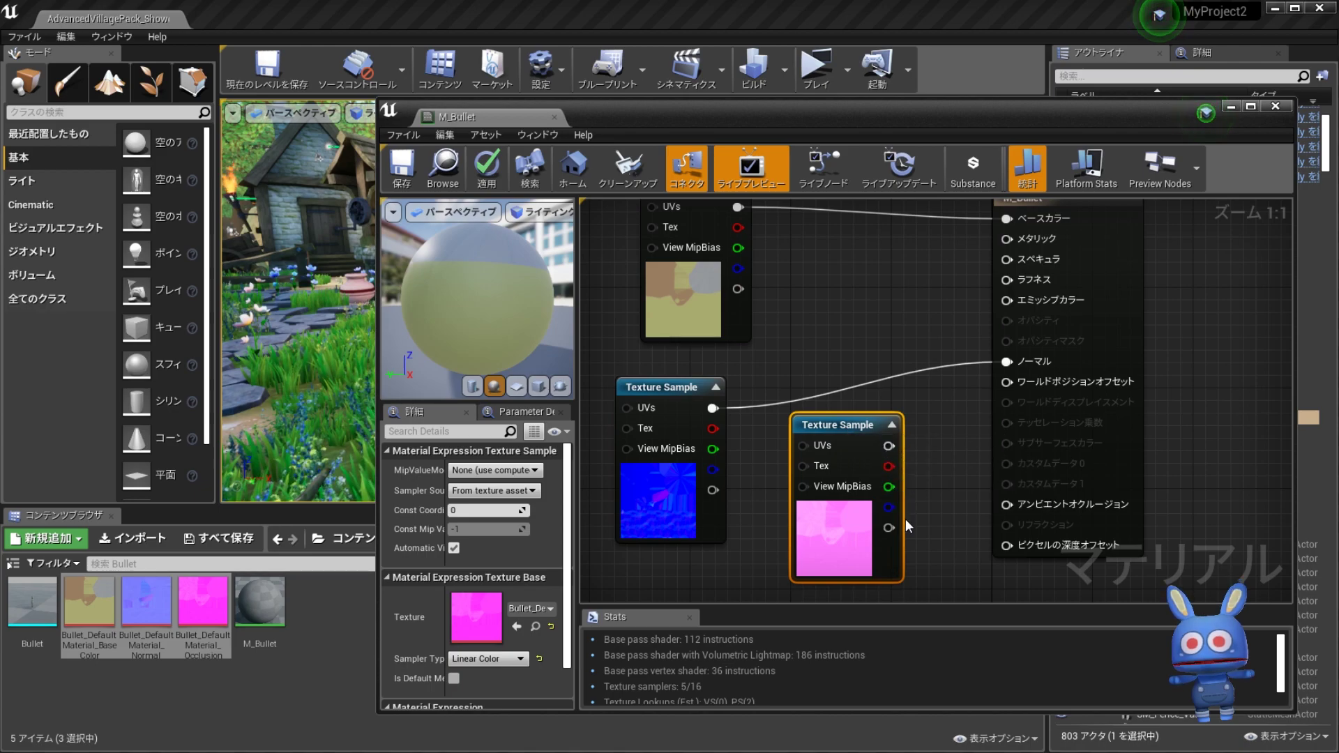
{"action": "right_click_drag", "start_coordinate": [930, 514], "coordinate": [817, 503]}
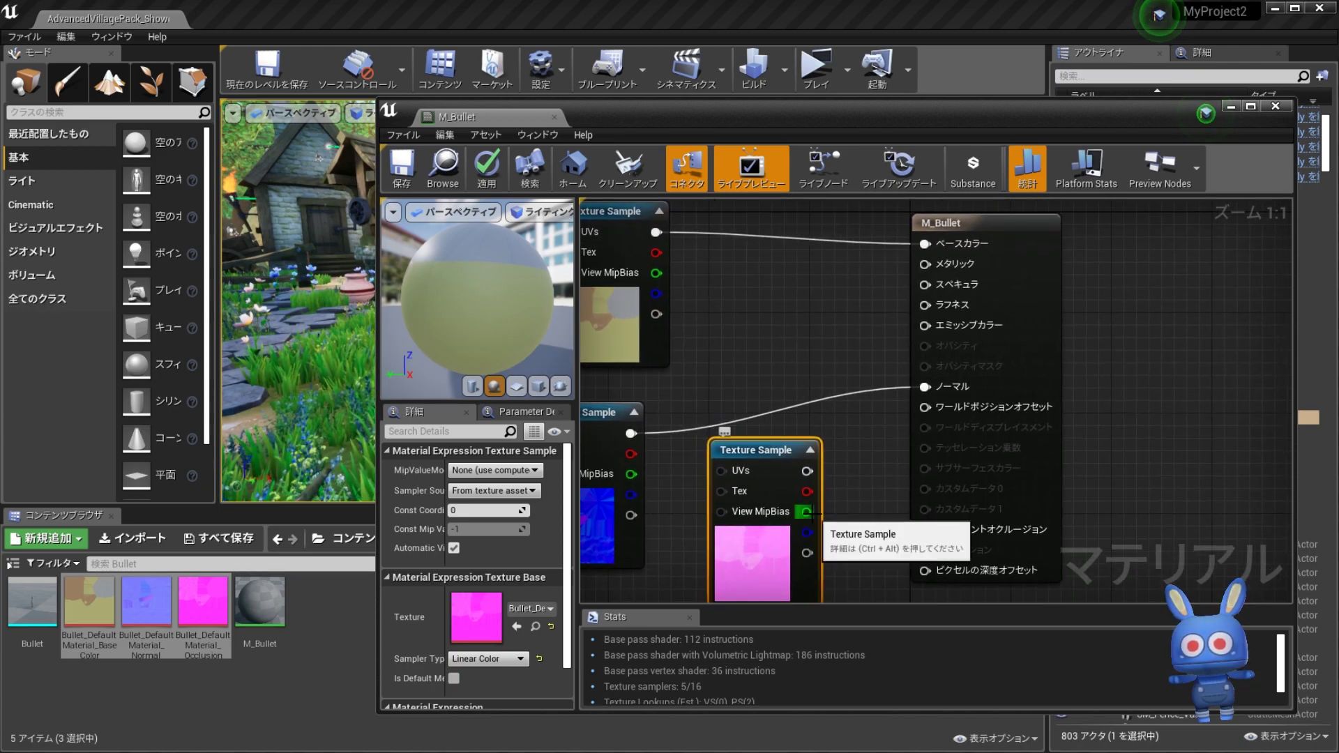
{"action": "left_click_drag", "start_coordinate": [809, 512], "coordinate": [855, 498]}
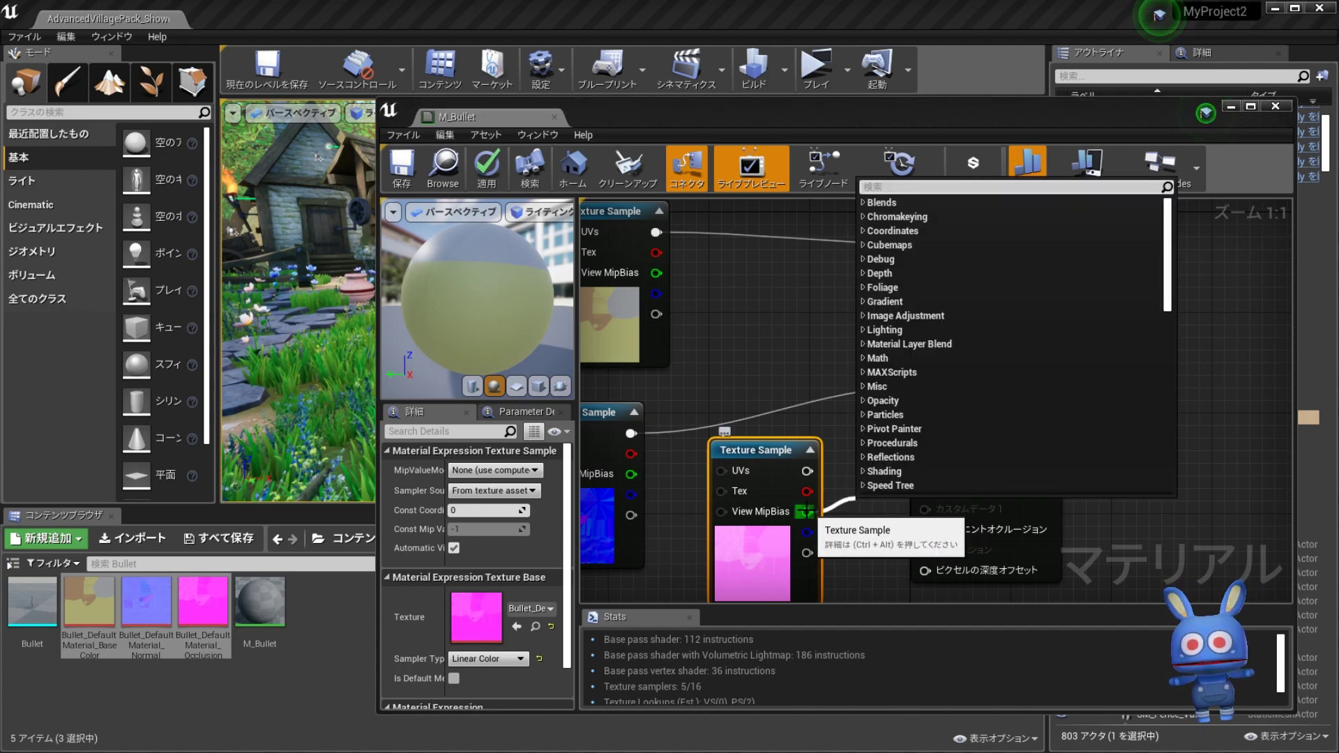
Wire the occlusion texture's G to Roughness, B to Metallic and R to Ambient Occlusion
{"action": "mouse_move", "coordinate": [809, 513]}
{"action": "left_mouse_down"}
{"action": "mouse_move", "coordinate": [838, 521]}
{"action": "mouse_move", "coordinate": [927, 302]}
{"action": "left_mouse_up"}
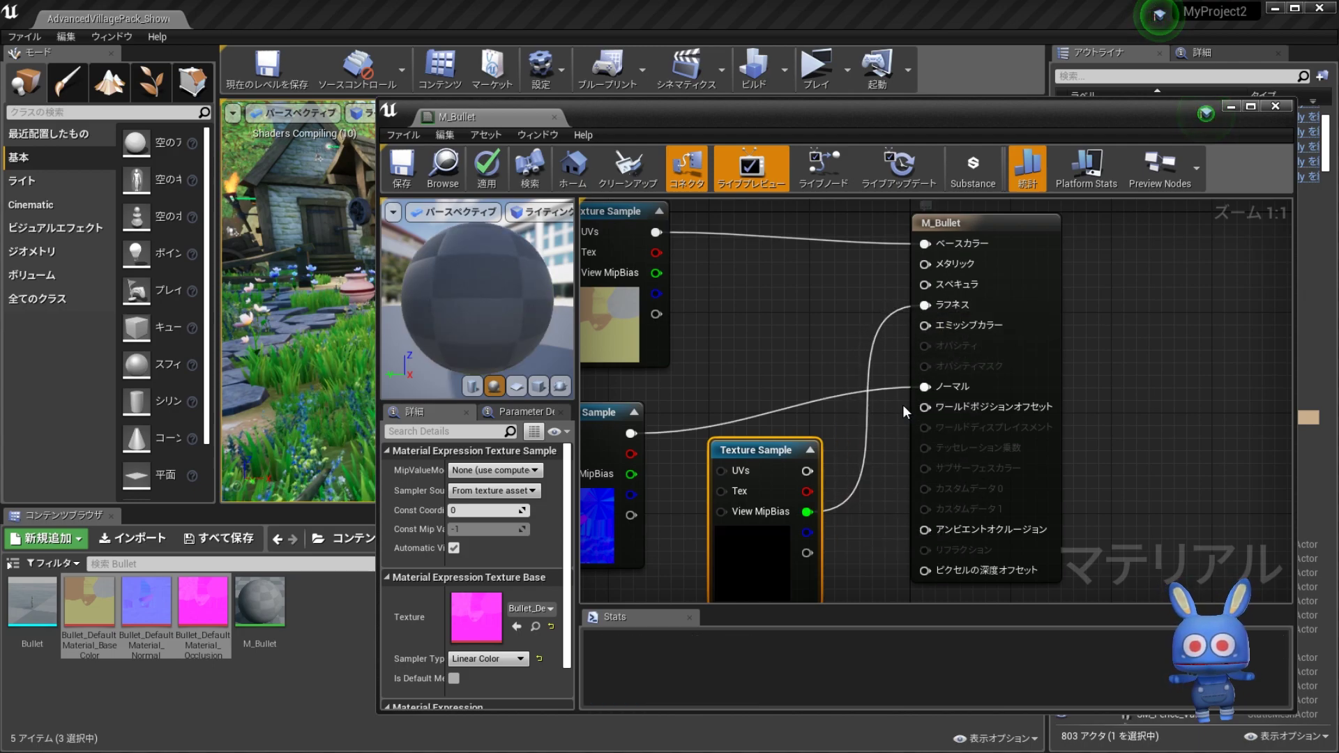
{"action": "mouse_move", "coordinate": [807, 532]}
{"action": "left_mouse_down"}
{"action": "mouse_move", "coordinate": [897, 266]}
{"action": "mouse_move", "coordinate": [924, 266]}
{"action": "left_mouse_up"}
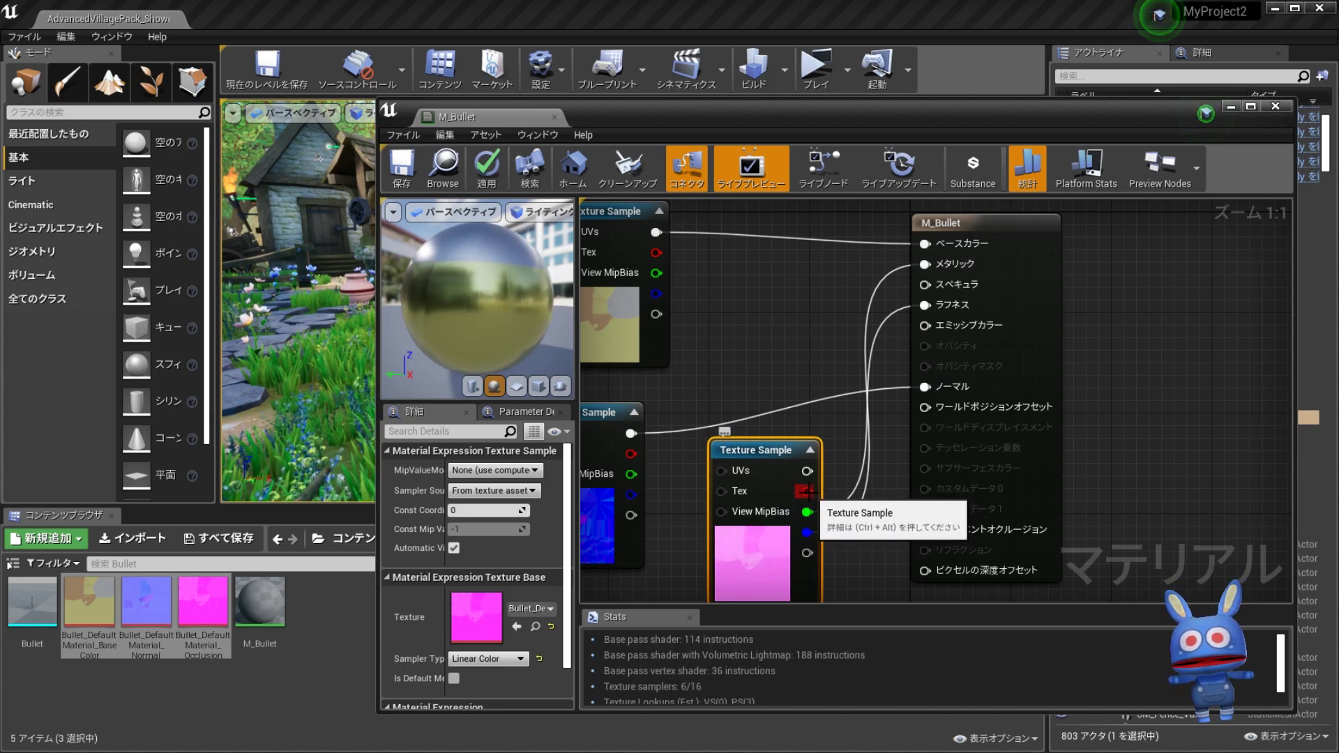
{"action": "mouse_move", "coordinate": [805, 491]}
{"action": "left_mouse_down"}
{"action": "mouse_move", "coordinate": [840, 491]}
{"action": "mouse_move", "coordinate": [886, 549]}
{"action": "mouse_move", "coordinate": [912, 529]}
{"action": "left_mouse_up"}
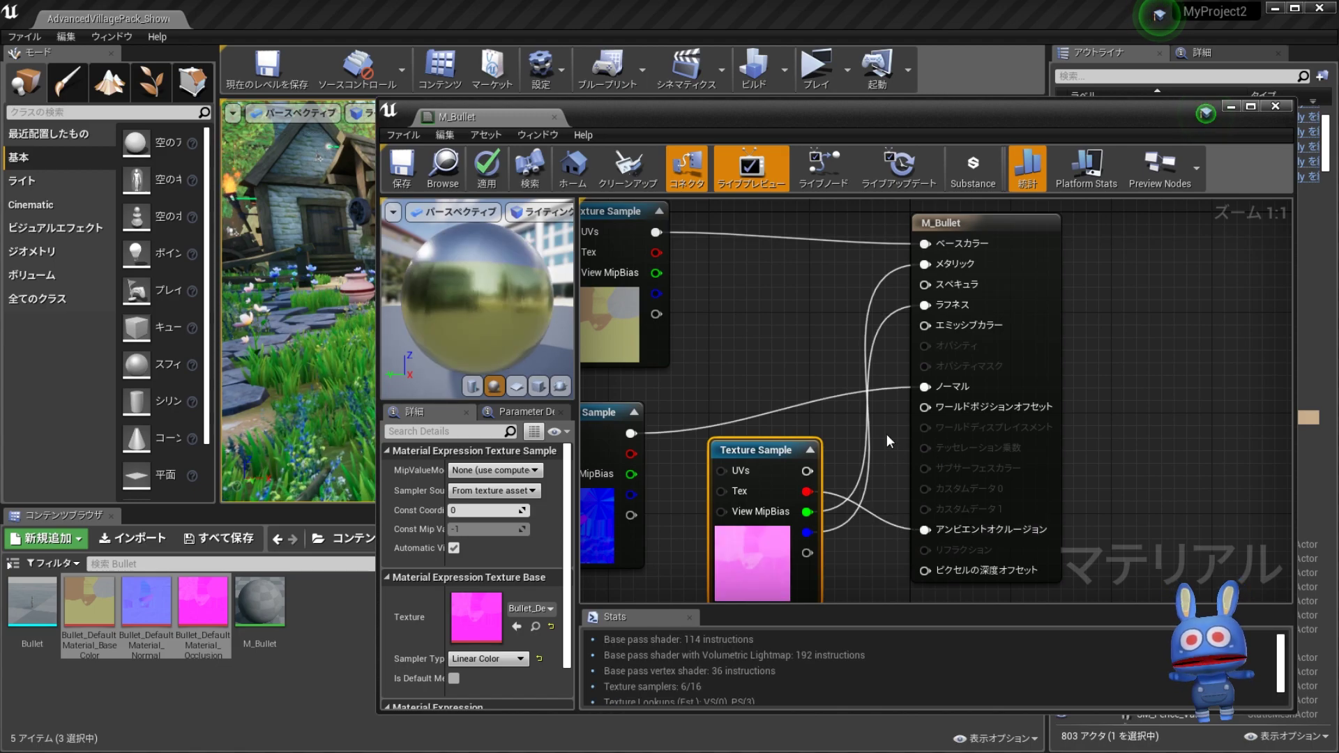
Save M_Bullet with the toolbar Save (保存) button and close the material editor
{"action": "scroll", "coordinate": [810, 353], "scroll_direction": "down", "scroll_amount": 2}
{"action": "scroll", "coordinate": [806, 349], "scroll_direction": "down", "scroll_amount": 1}
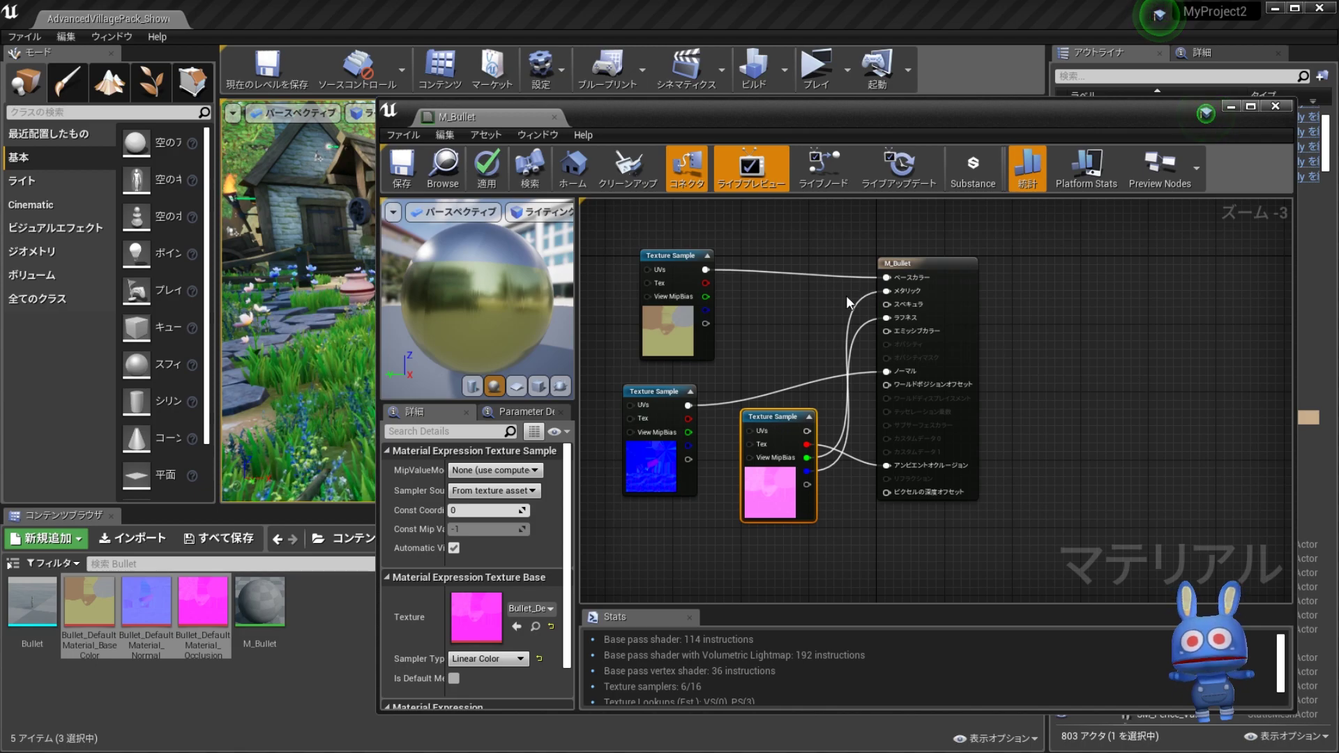
{"action": "scroll", "coordinate": [846, 296], "scroll_direction": "up", "scroll_amount": 1}
{"action": "scroll", "coordinate": [860, 310], "scroll_direction": "up", "scroll_amount": 1}
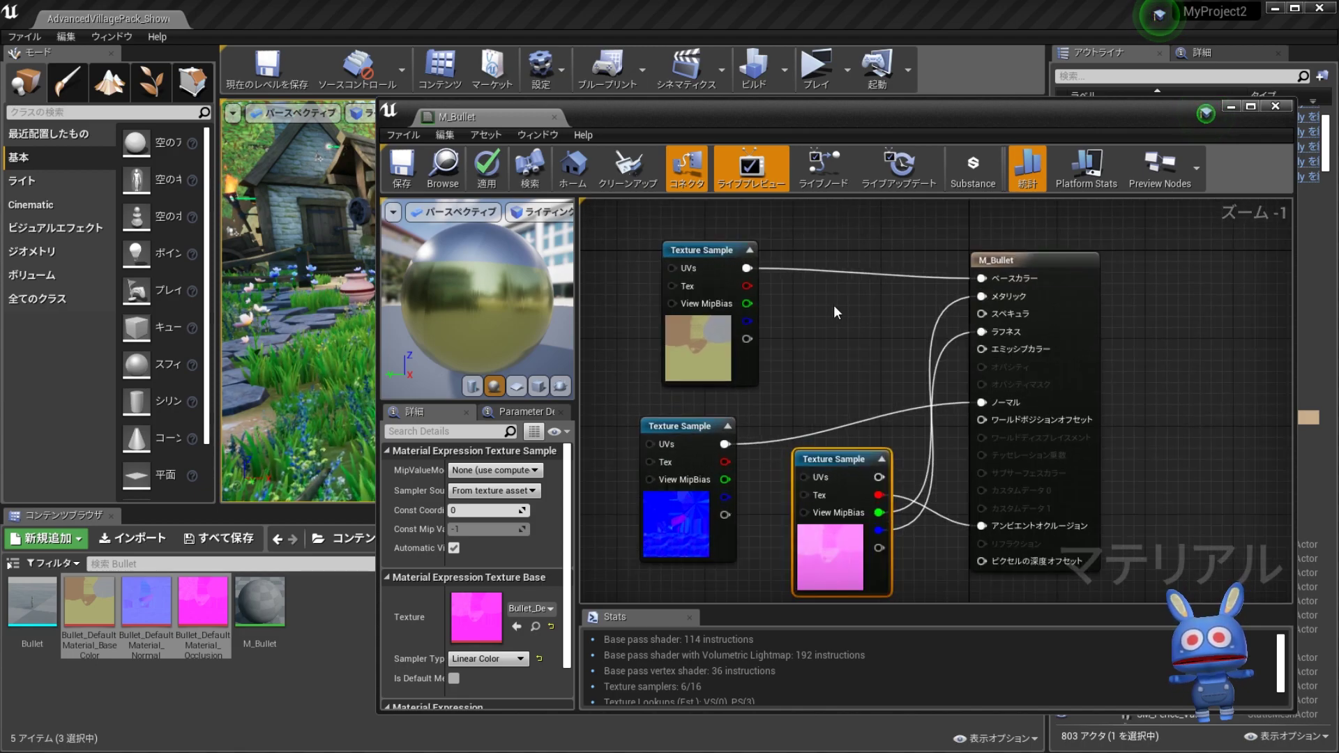
{"action": "left_click", "coordinate": [410, 172]}
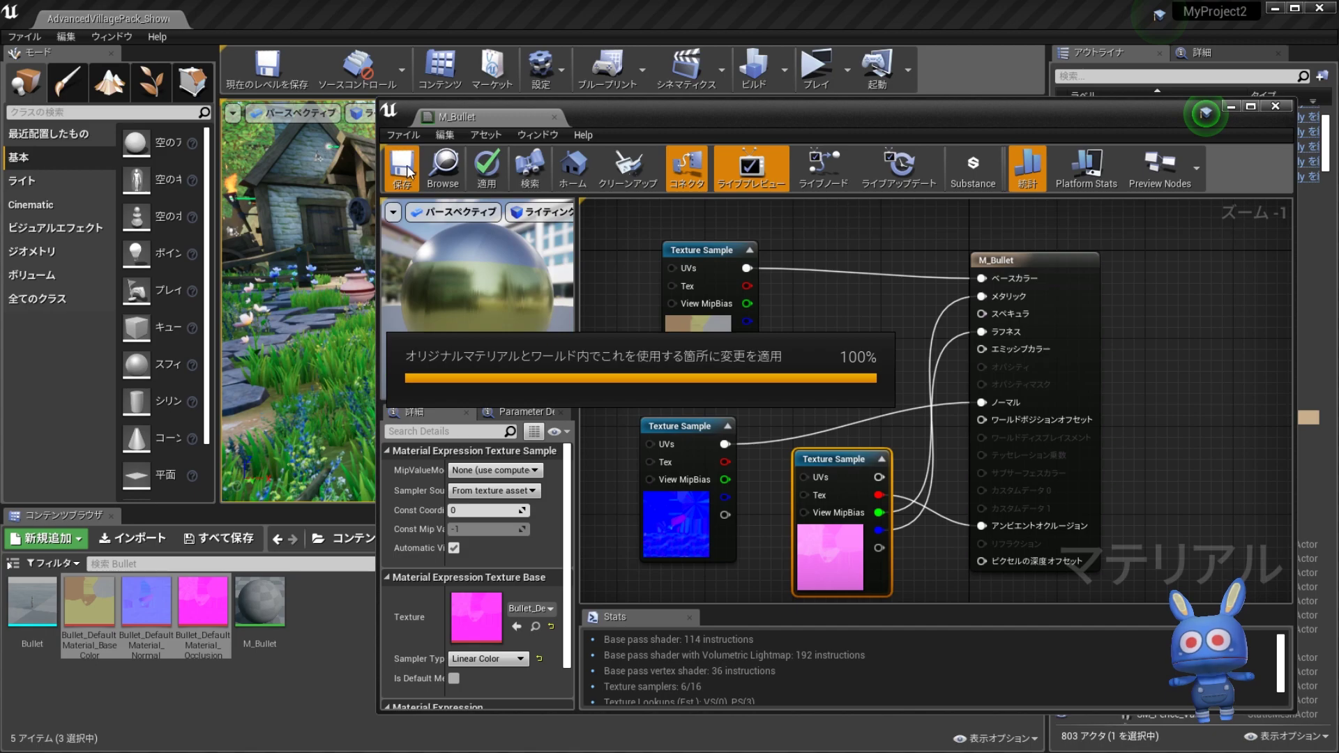
{"action": "left_click", "coordinate": [555, 117]}
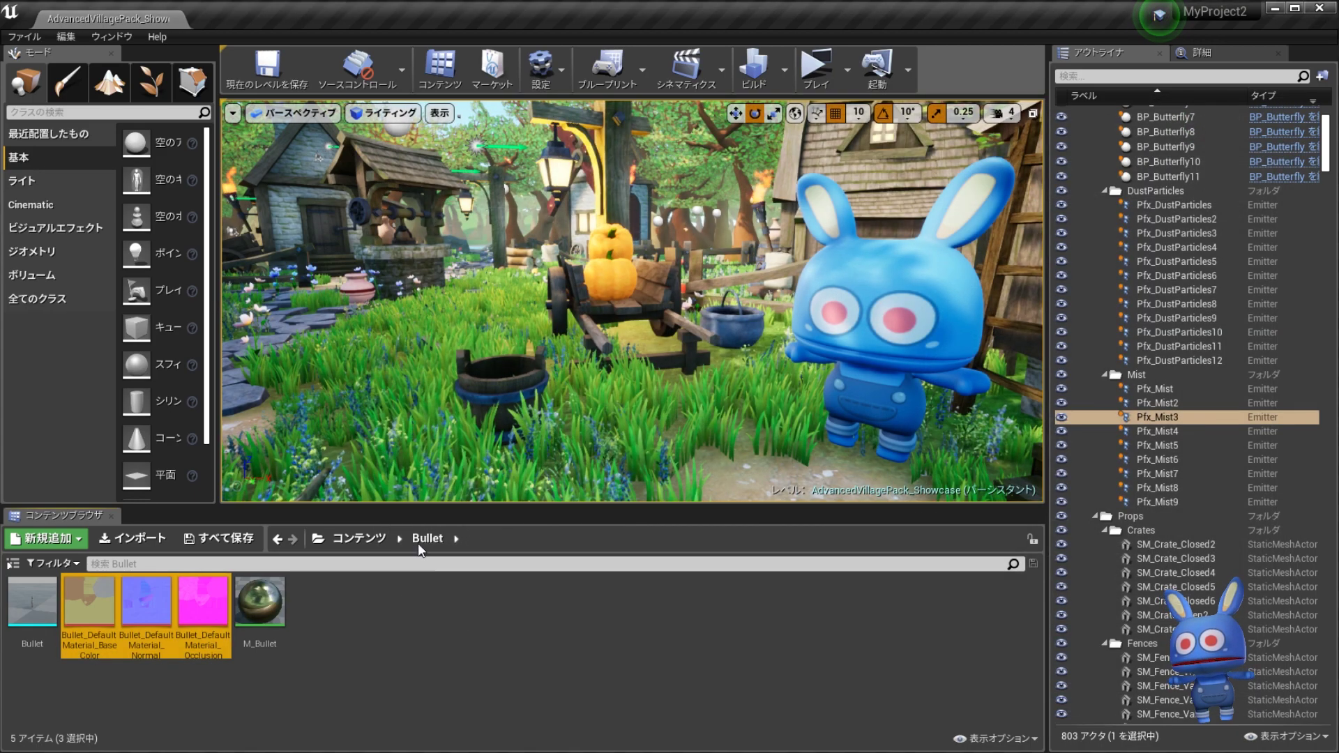
Assign M_Bullet to the Bullet mesh's material slot element 0 and inspect the brass result
{"action": "left_click", "coordinate": [33, 616]}
{"action": "double_click", "coordinate": [33, 616]}
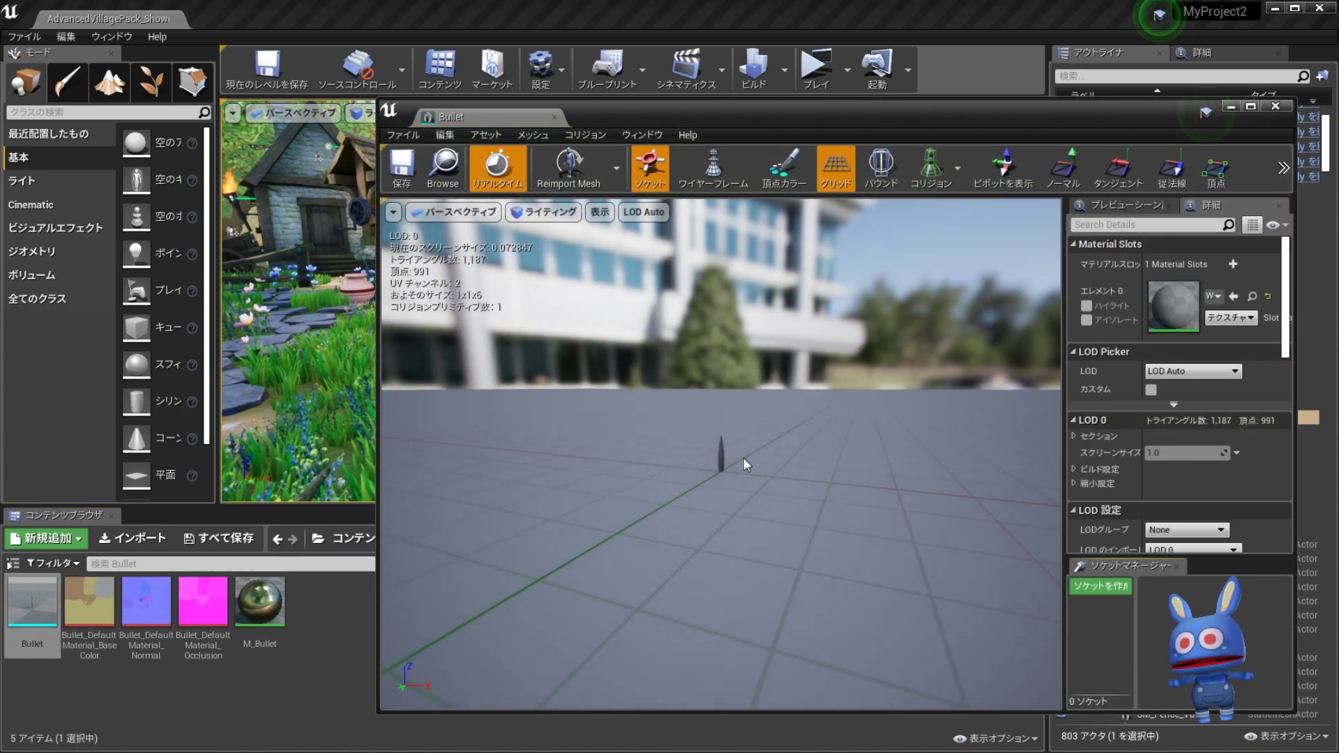
{"action": "mouse_move", "coordinate": [743, 457]}
{"action": "left_mouse_down"}
{"action": "mouse_move", "coordinate": [781, 460]}
{"action": "mouse_move", "coordinate": [697, 454]}
{"action": "mouse_move", "coordinate": [753, 480]}
{"action": "left_mouse_up"}
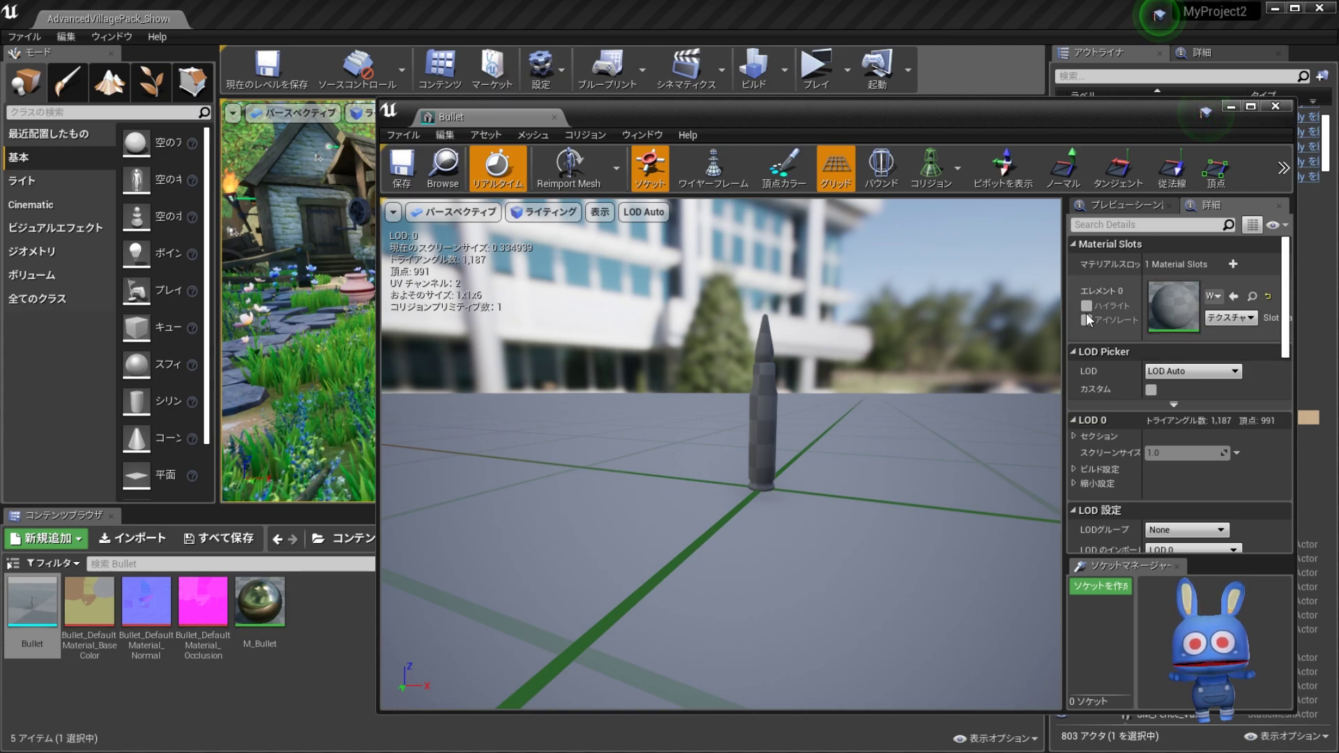
{"action": "left_click_drag", "start_coordinate": [1065, 317], "coordinate": [966, 315]}
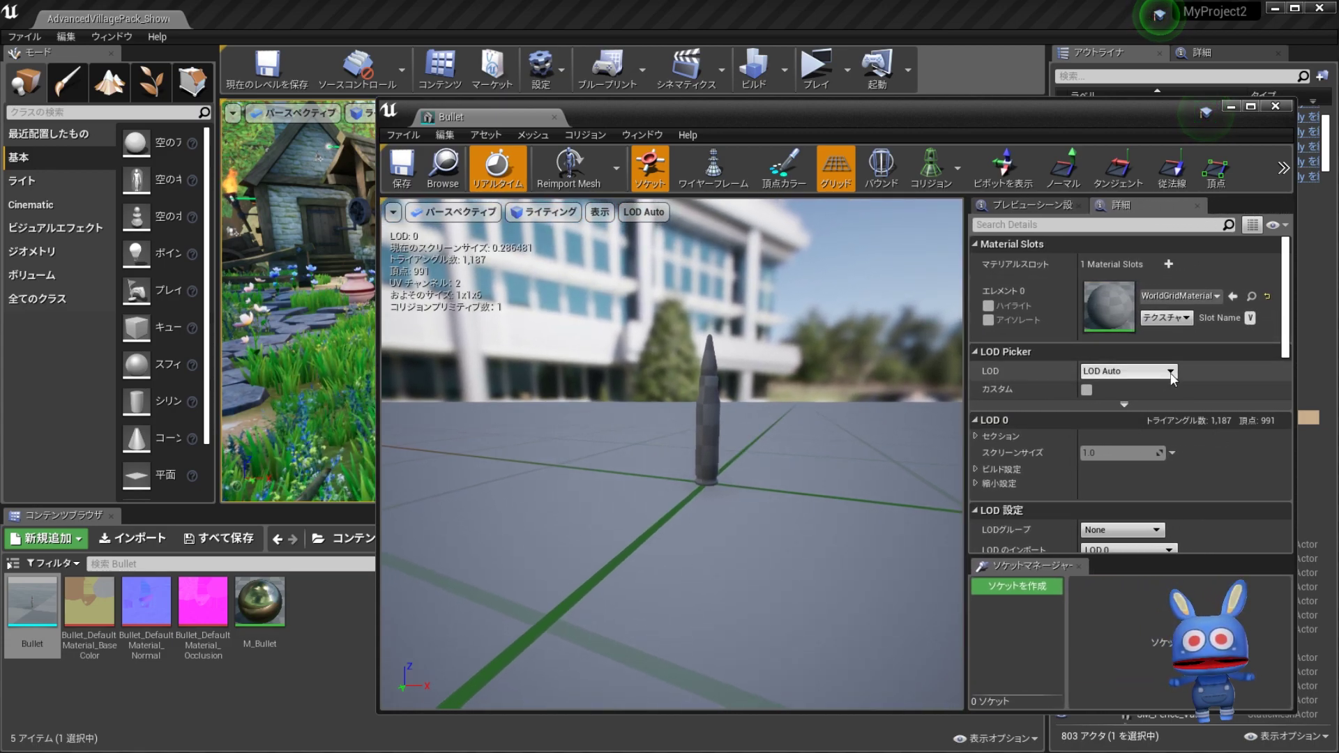
{"action": "left_click", "coordinate": [1210, 298]}
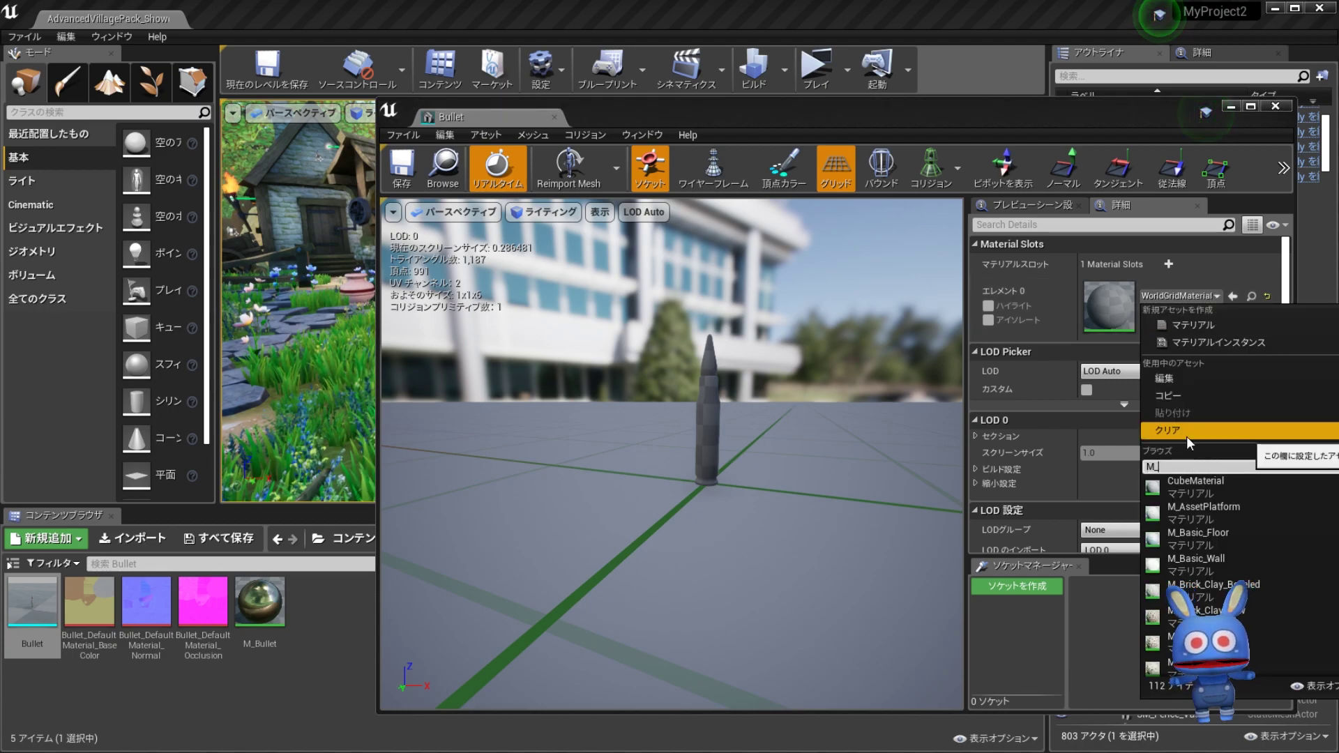
{"action": "type", "text": "M_bul"}
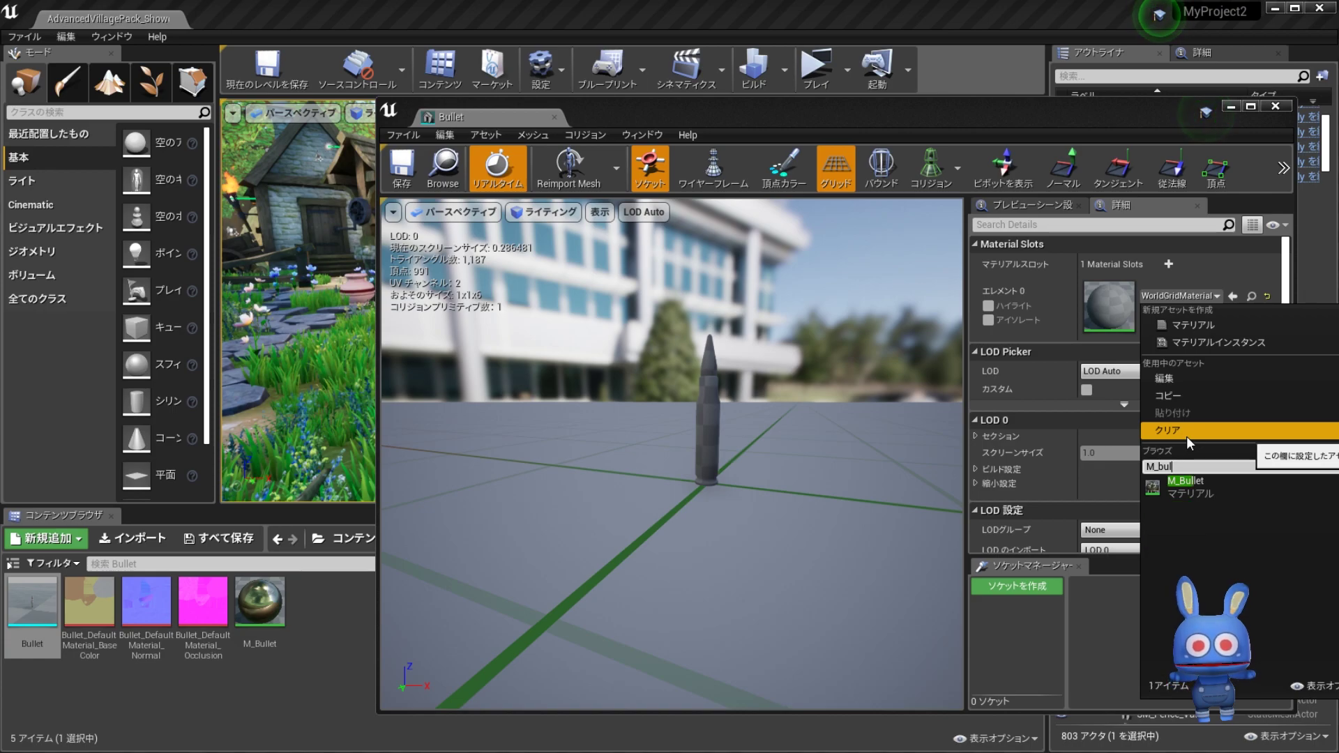
{"action": "left_click", "coordinate": [1240, 488]}
{"action": "scroll", "coordinate": [756, 443], "scroll_direction": "up", "scroll_amount": 2}
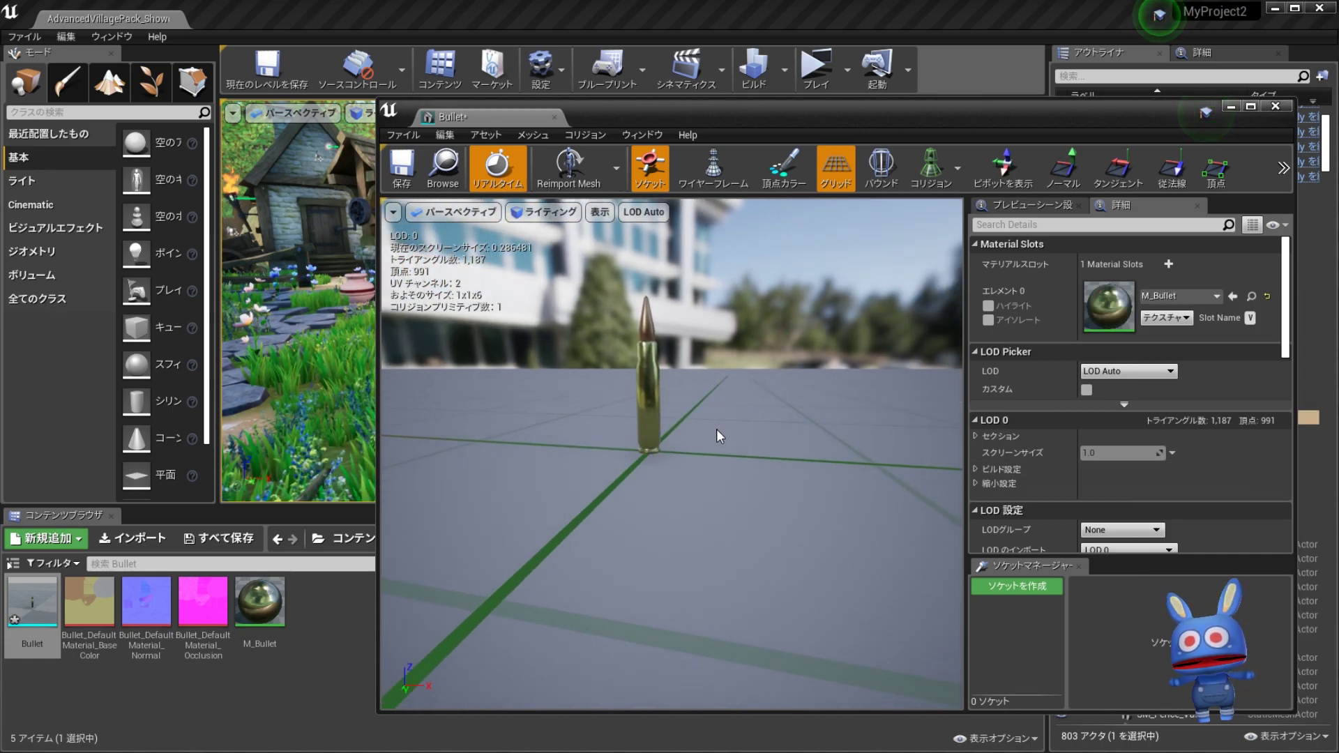
{"action": "left_click_drag", "start_coordinate": [720, 435], "coordinate": [714, 432]}
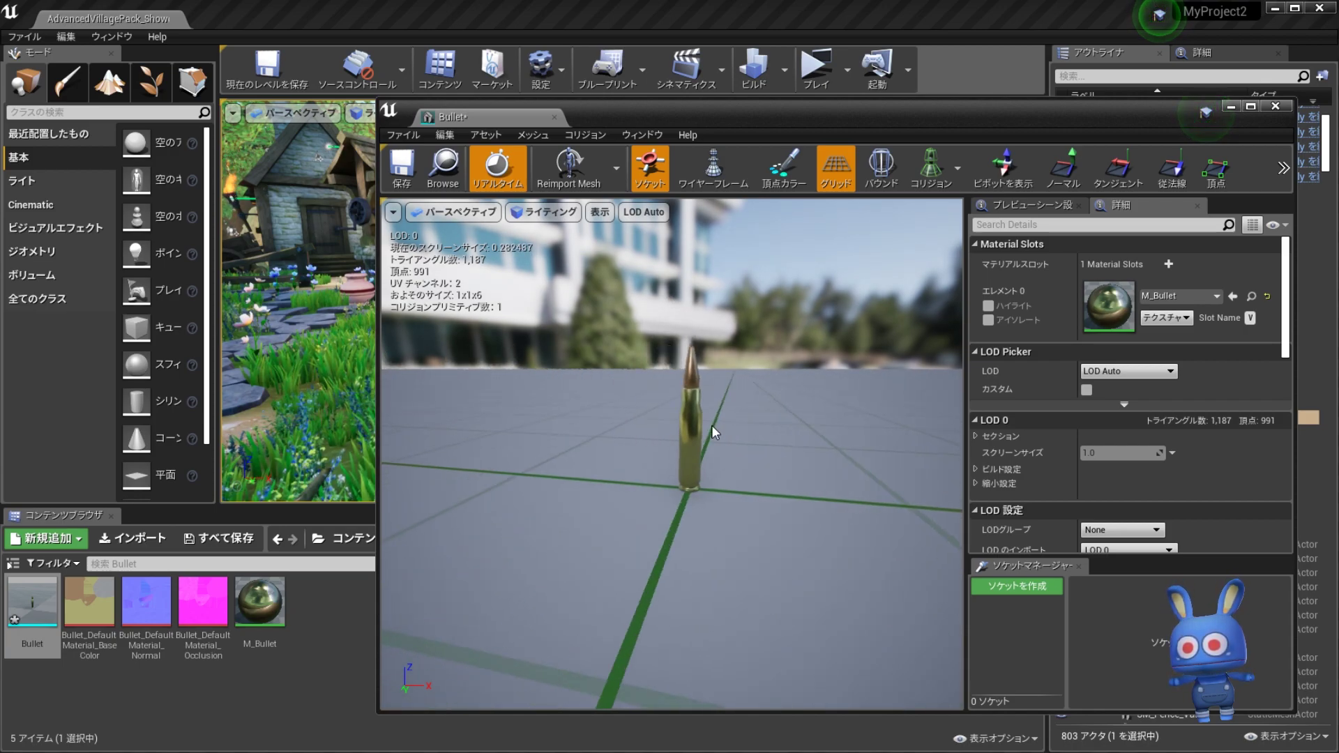
{"action": "right_click_drag", "start_coordinate": [715, 431], "coordinate": [715, 390]}
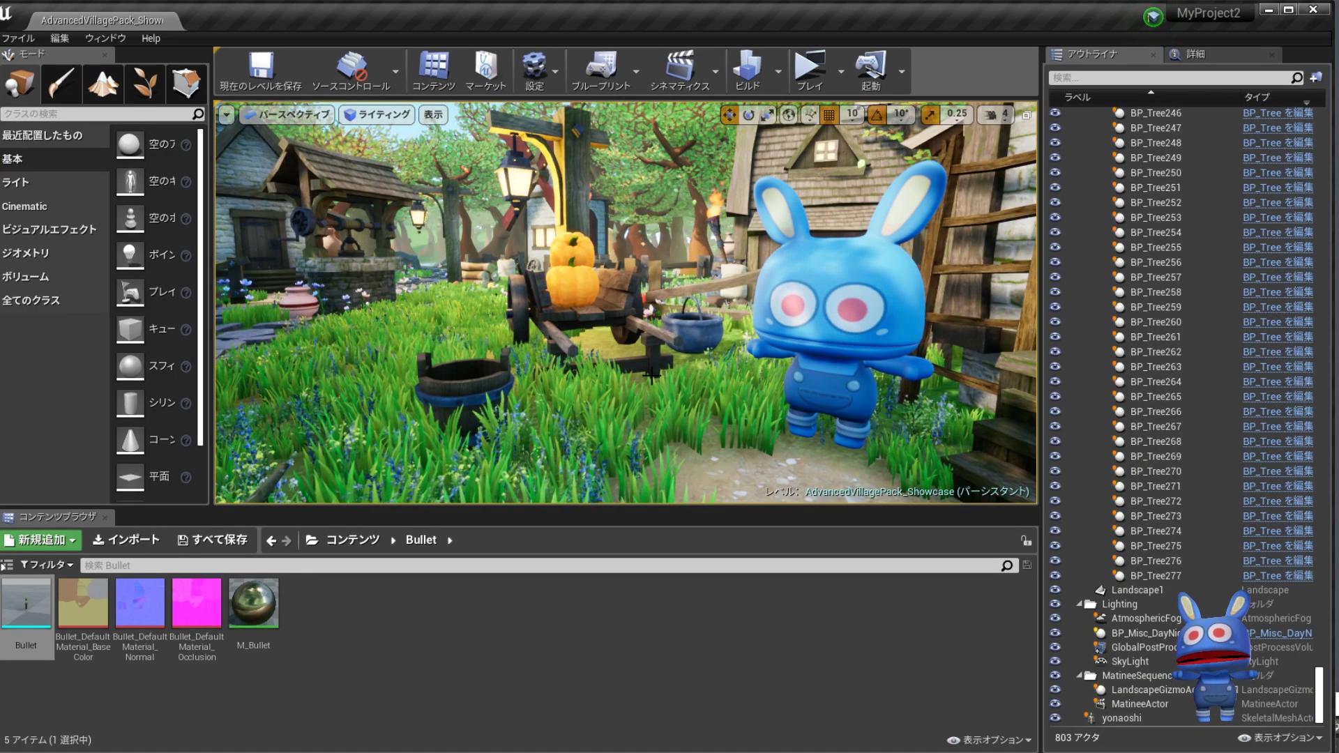
Place the Bullet mesh on the wooden floor by the house door and frame it
{"action": "left_click_drag", "start_coordinate": [530, 412], "coordinate": [638, 333]}
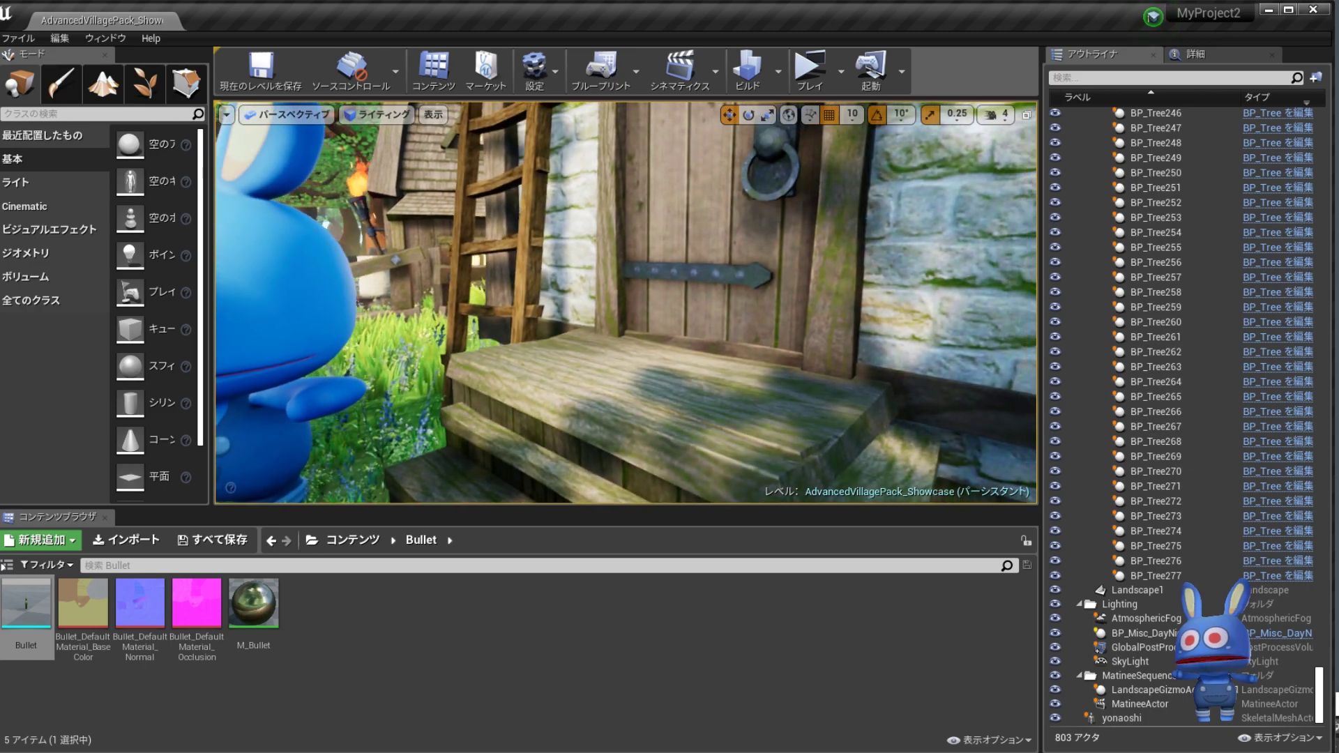
{"action": "left_click_drag", "start_coordinate": [26, 601], "coordinate": [633, 365]}
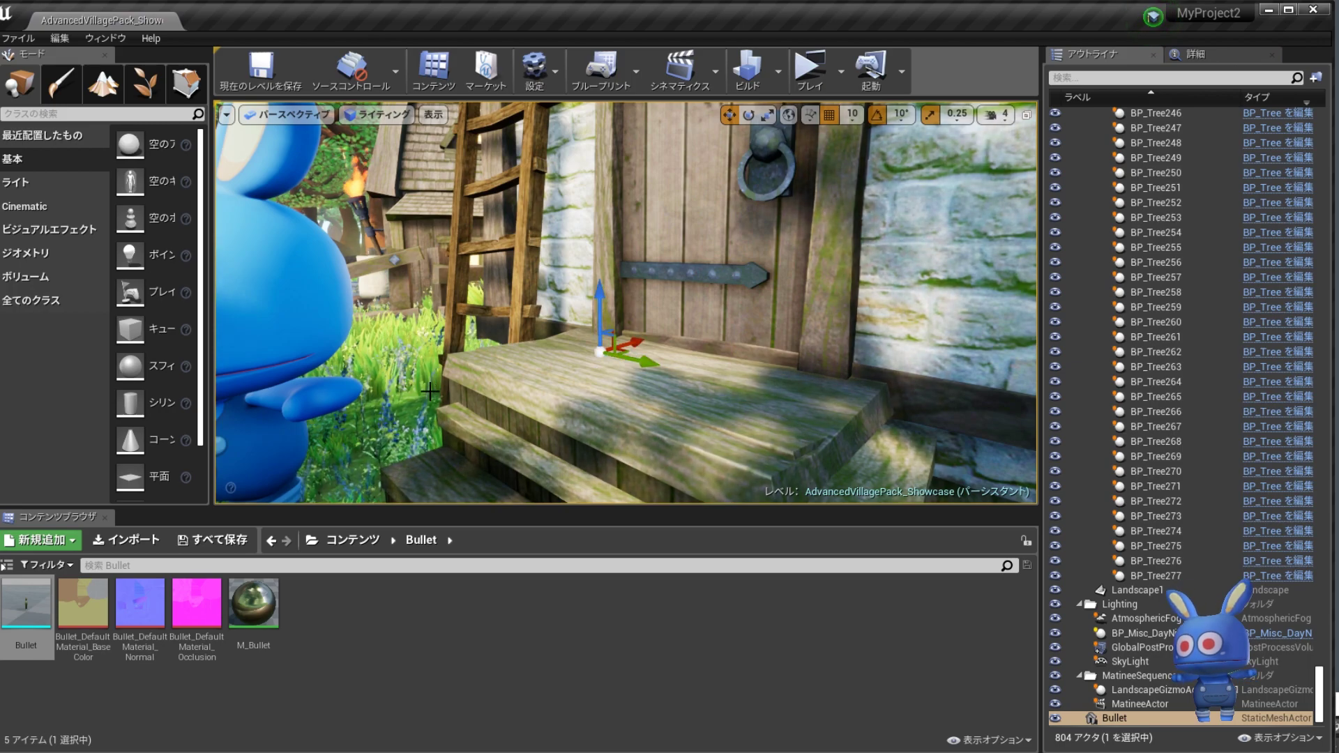
{"action": "key", "text": "f"}
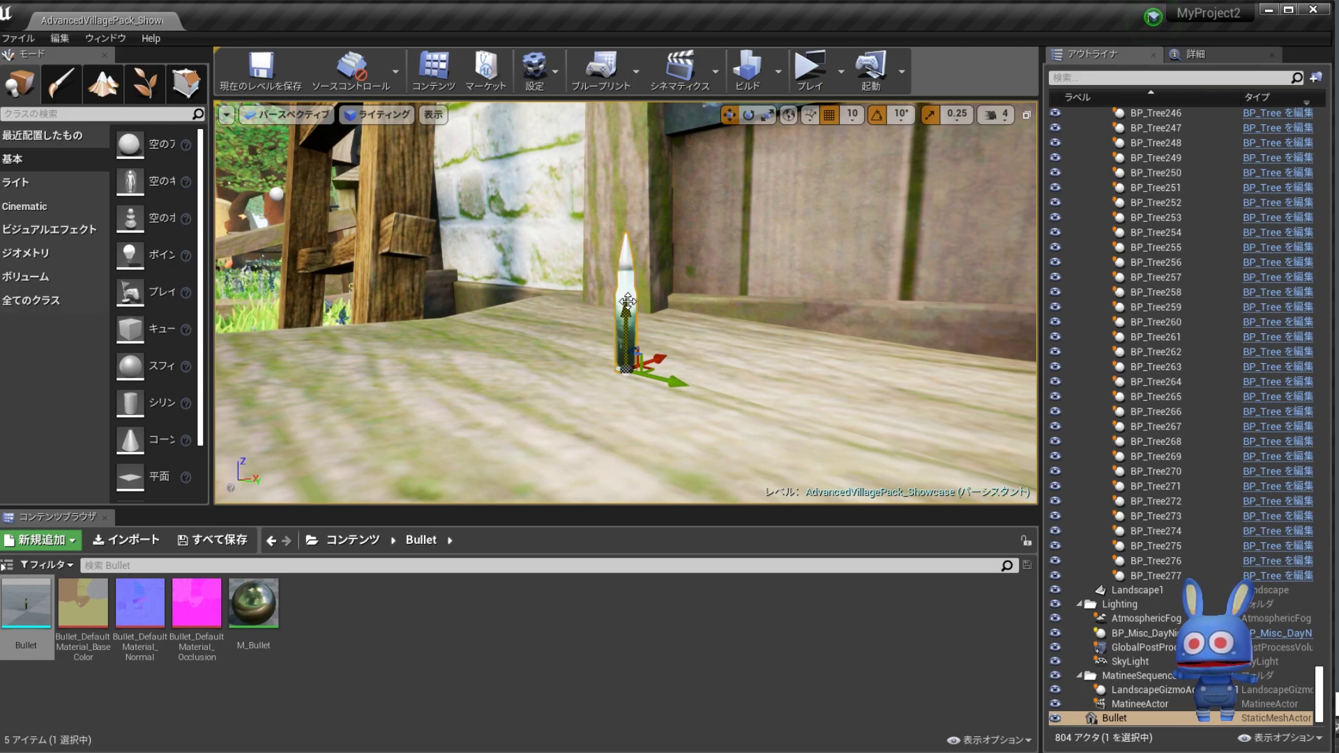
Alt-drag two copies, Bullet2 and Bullet3, beside it and preview all three in game view
{"action": "mouse_move", "coordinate": [627, 301]}
{"action": "left_mouse_down", "text": "alt"}
{"action": "mouse_move", "coordinate": [878, 405]}
{"action": "mouse_move", "coordinate": [759, 344]}
{"action": "left_mouse_up", "text": "alt"}
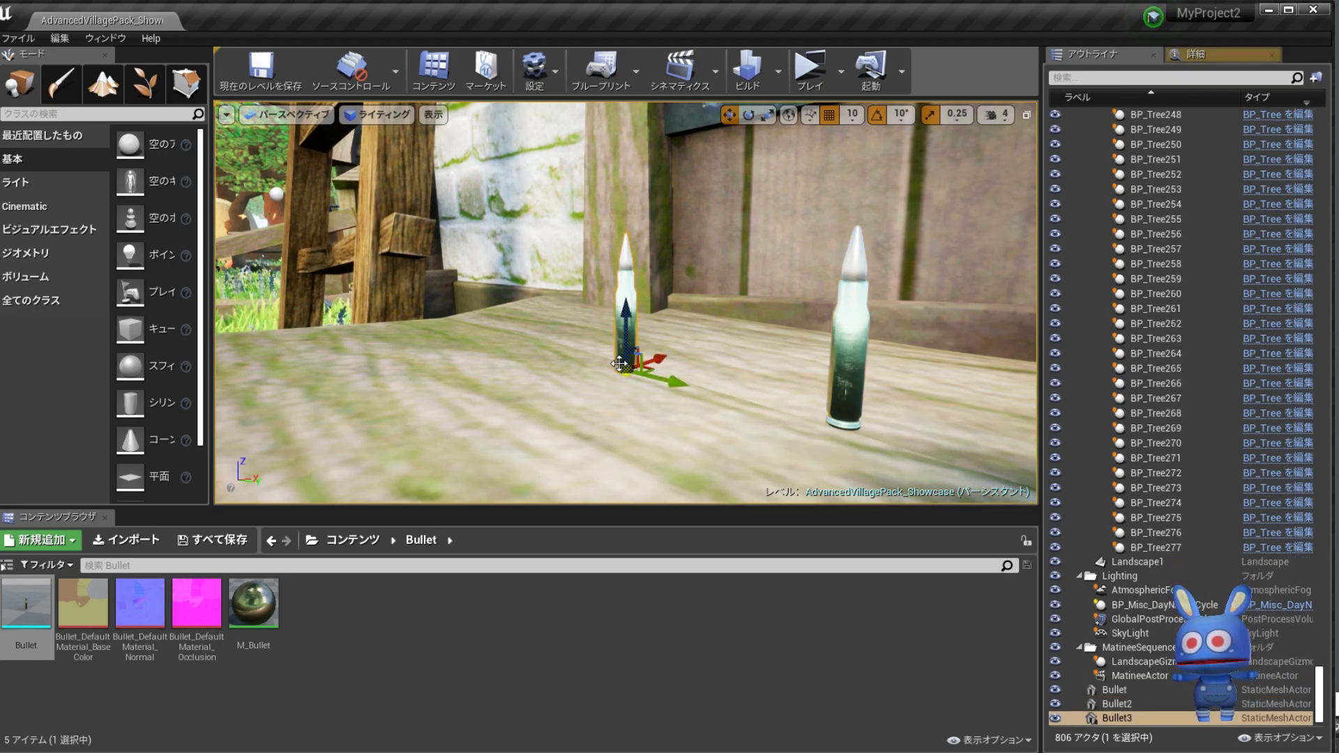
{"action": "left_click_drag", "start_coordinate": [655, 359], "coordinate": [546, 382]}
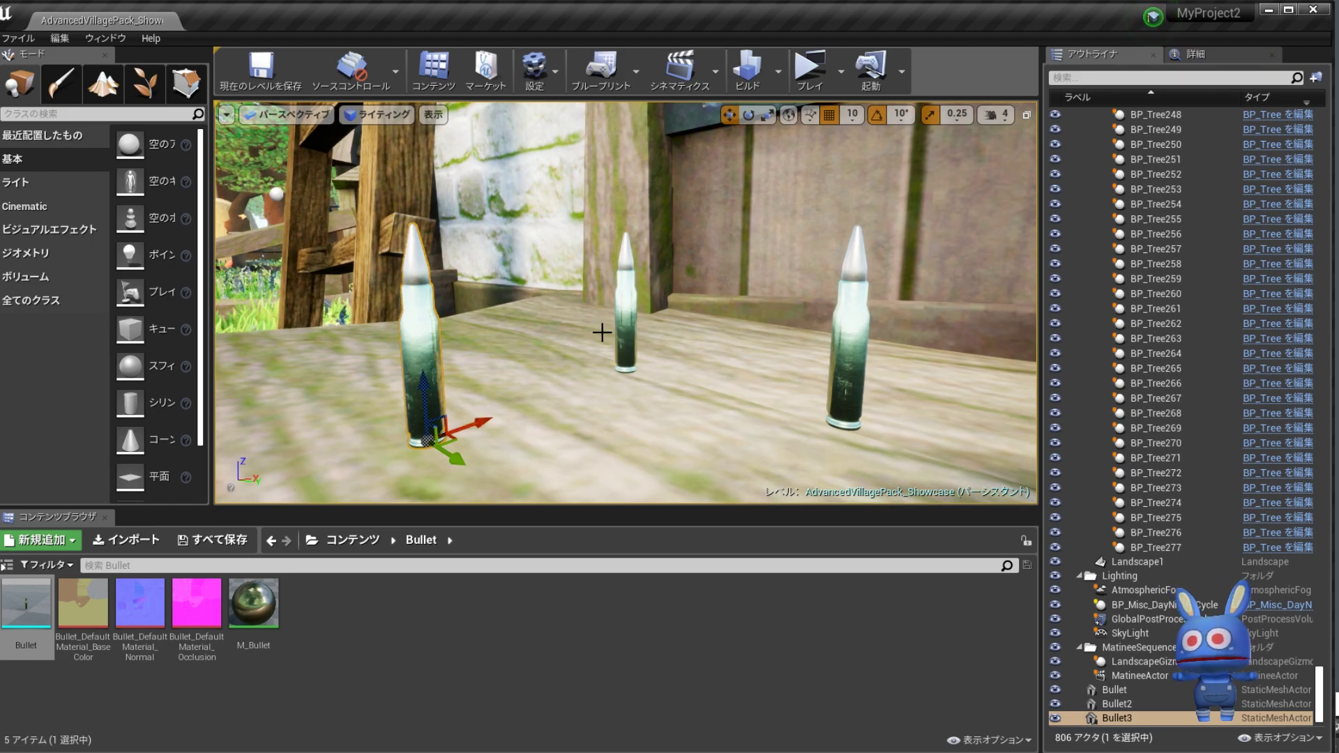
{"action": "left_click_drag", "start_coordinate": [672, 338], "coordinate": [628, 279]}
{"action": "right_click_drag", "start_coordinate": [684, 338], "coordinate": [689, 340]}
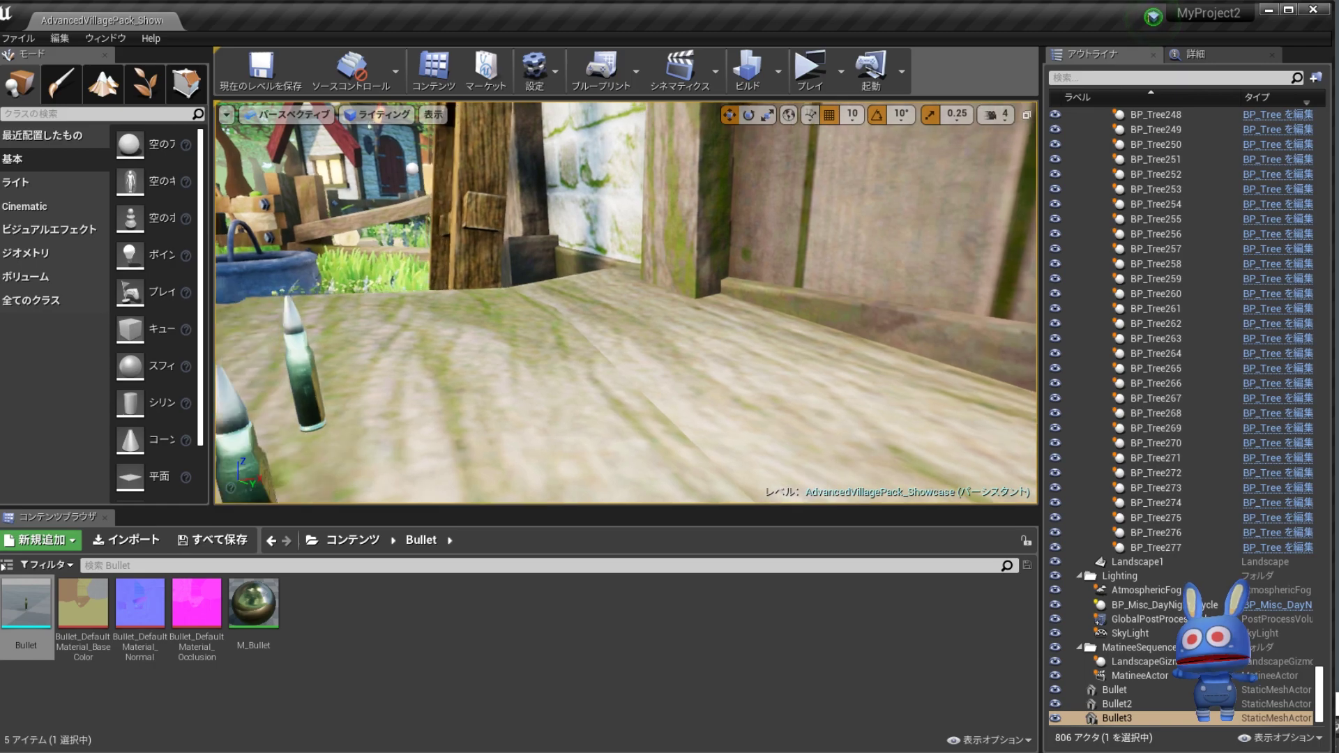
{"action": "left_click_drag", "start_coordinate": [689, 339], "coordinate": [692, 340]}
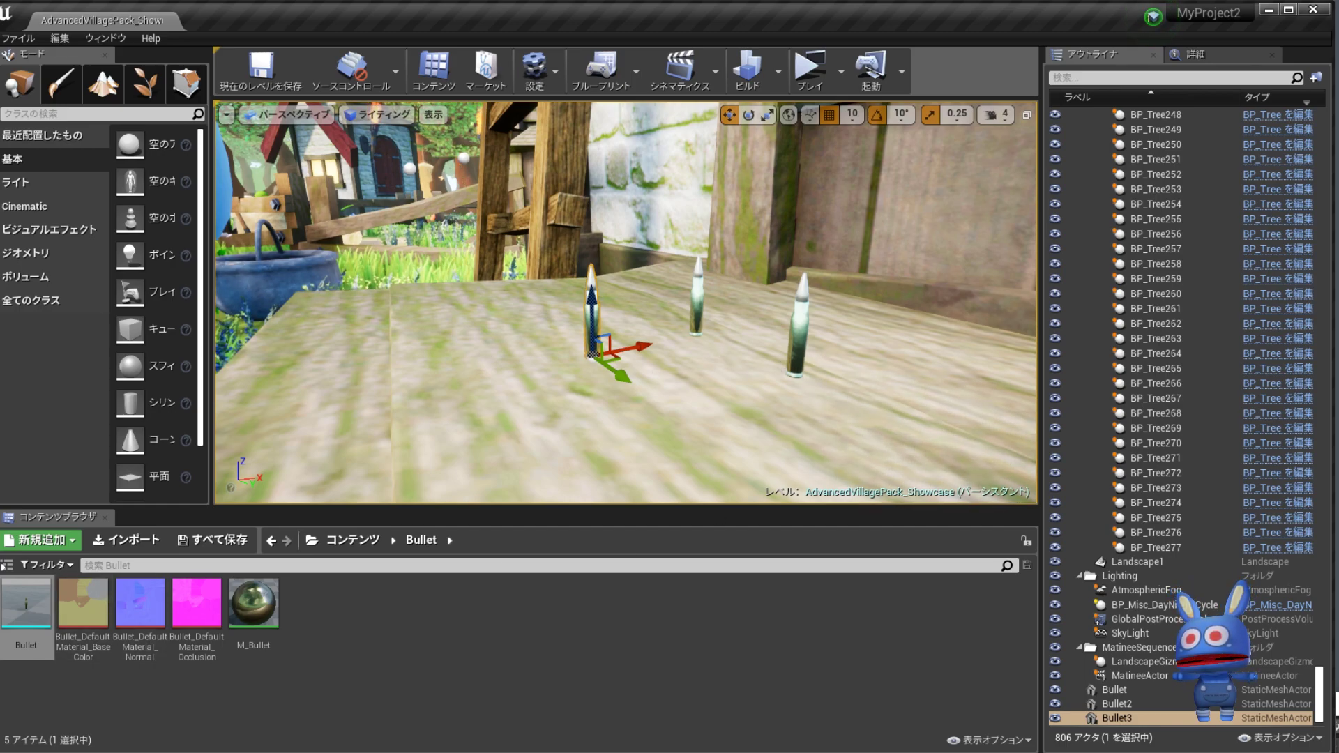
{"action": "right_click_drag", "start_coordinate": [717, 363], "coordinate": [718, 365]}
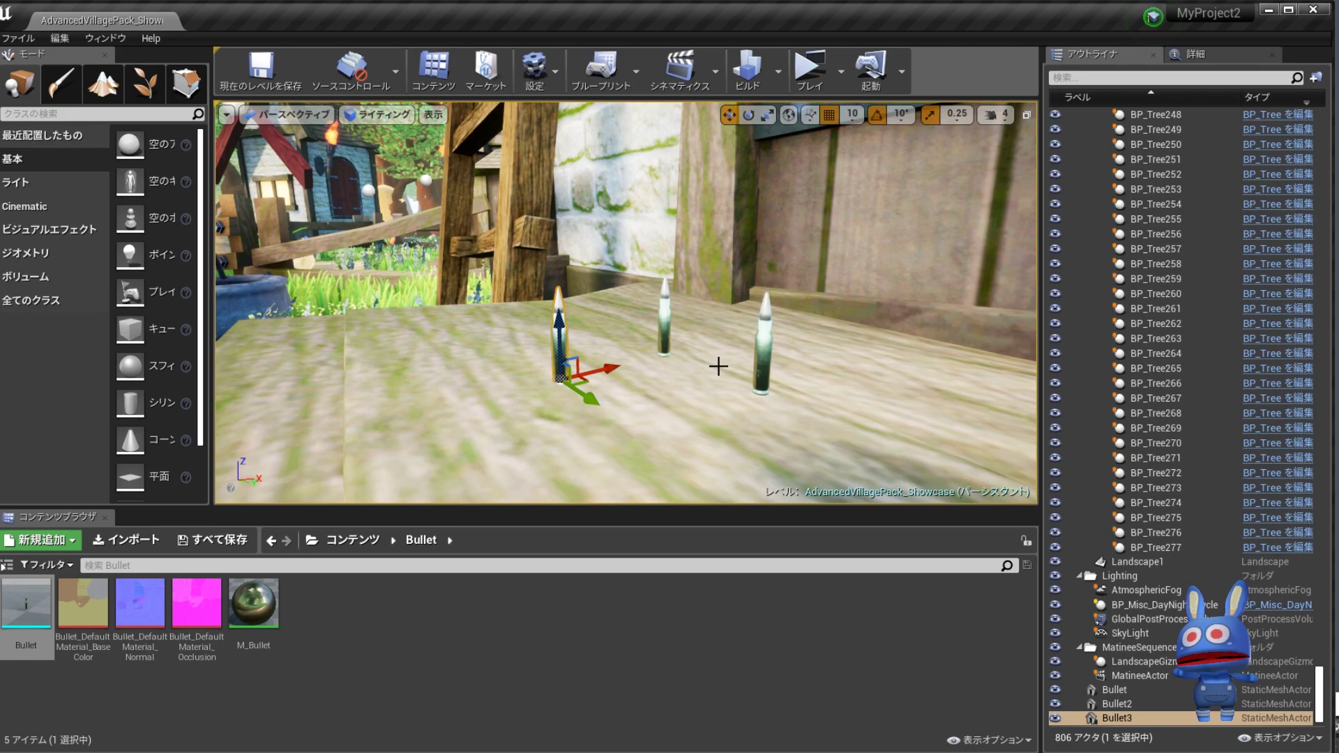
{"action": "key", "text": "g"}
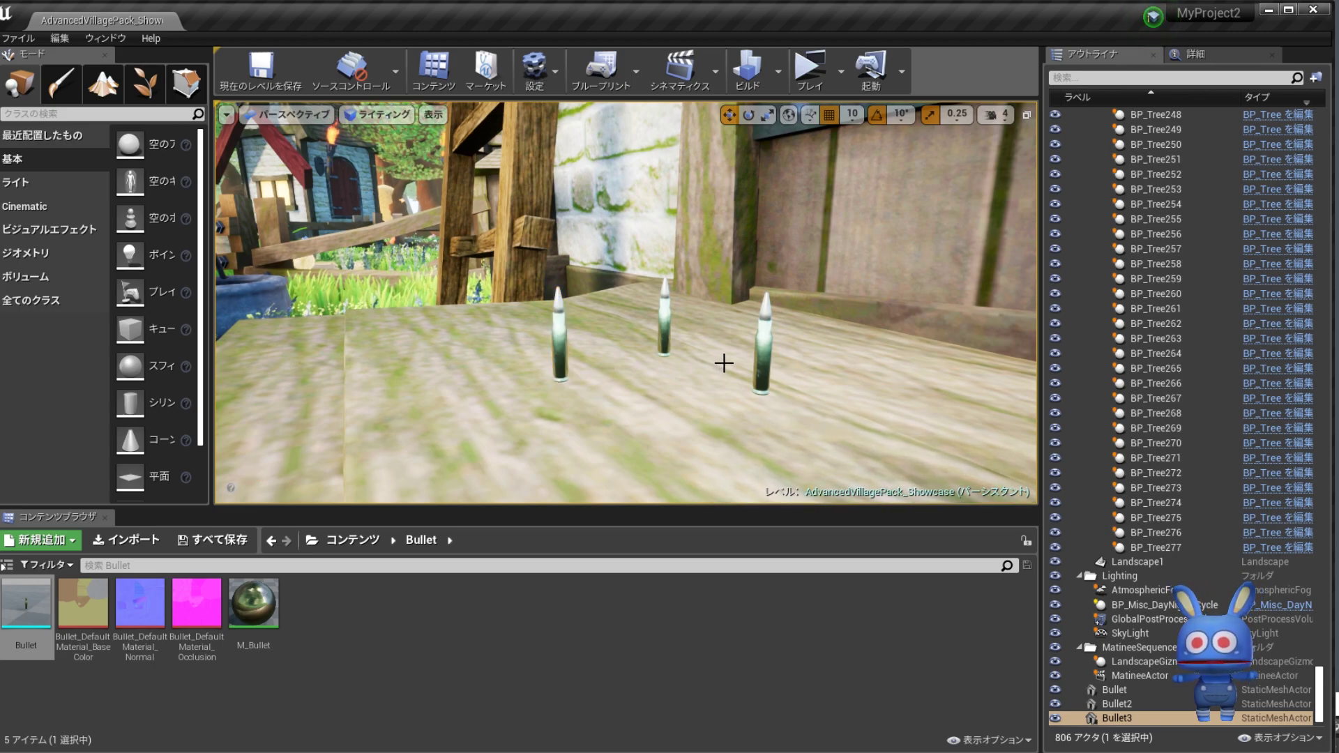